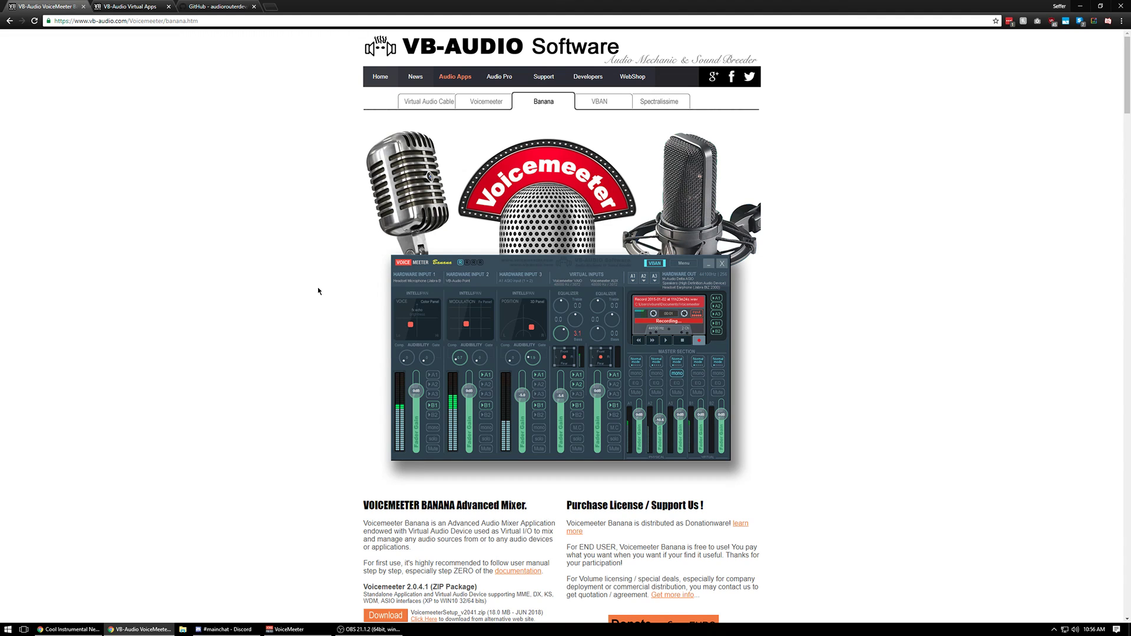
Review the download pages for Voicemeeter Banana, VB-CABLE and the Audio Router GitHub project
scroll(317, 289, down, 2)
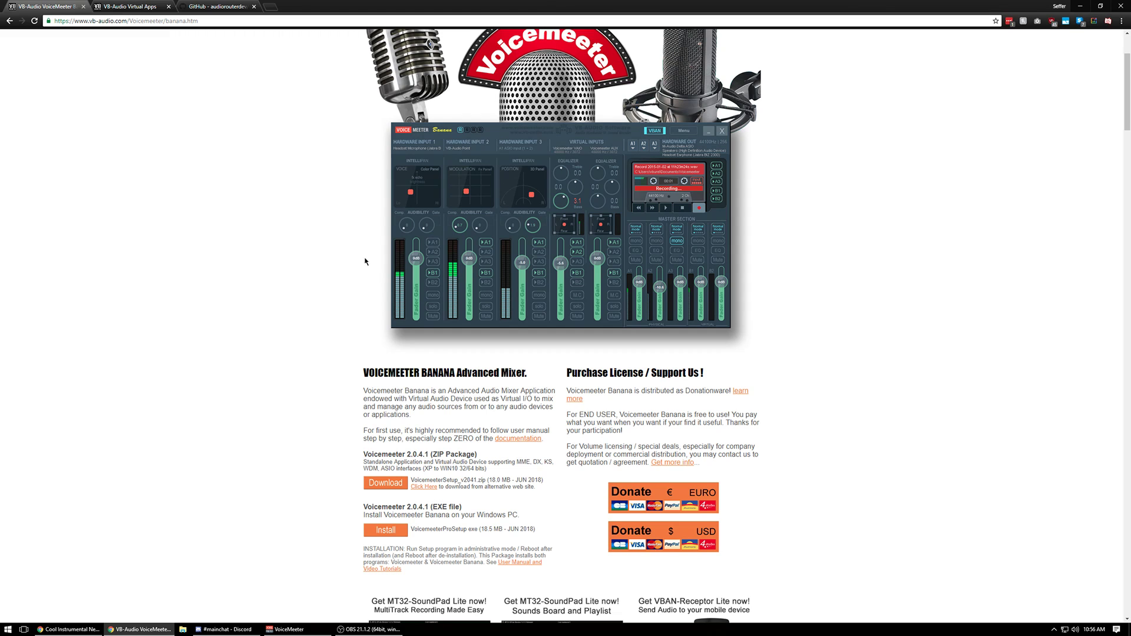
scroll(331, 308, up, 1)
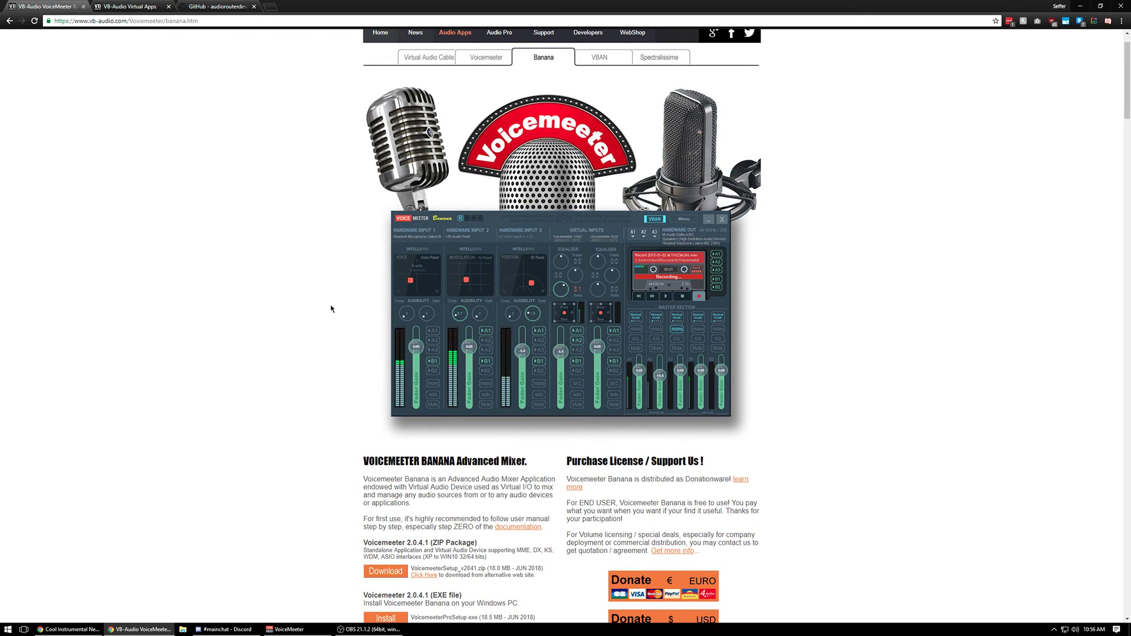
click(134, 8)
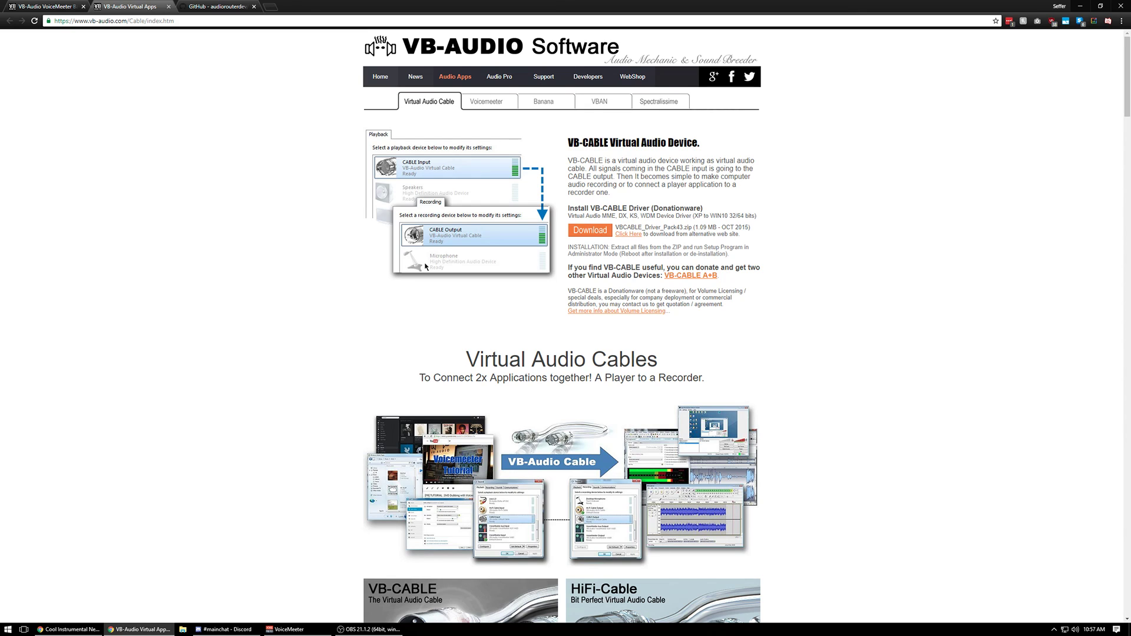
click(216, 6)
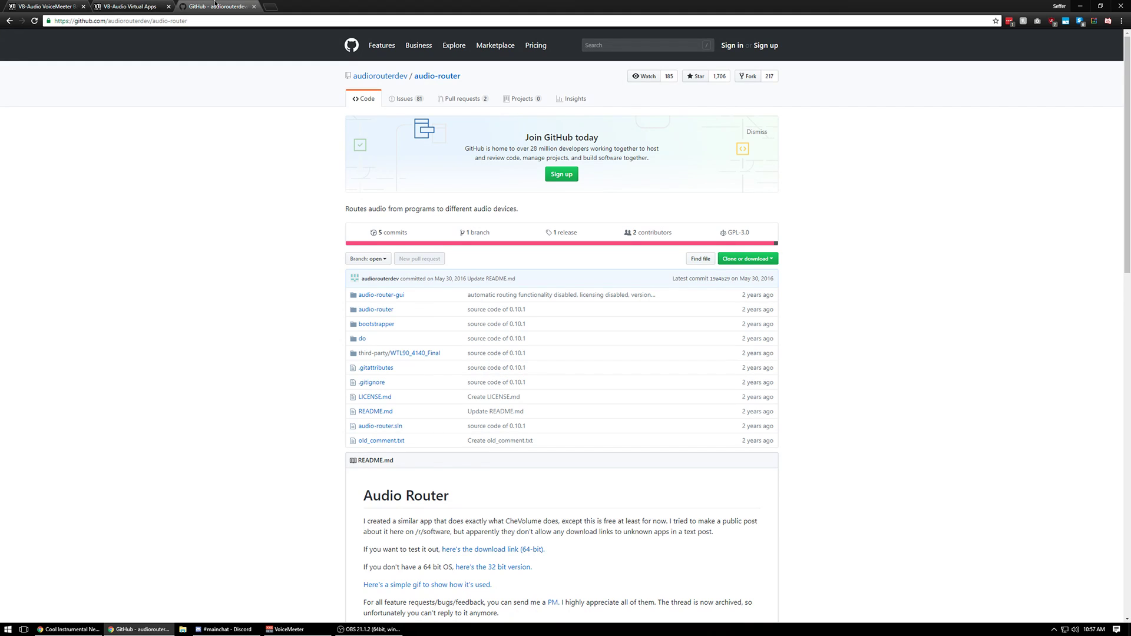
scroll(339, 209, down, 7)
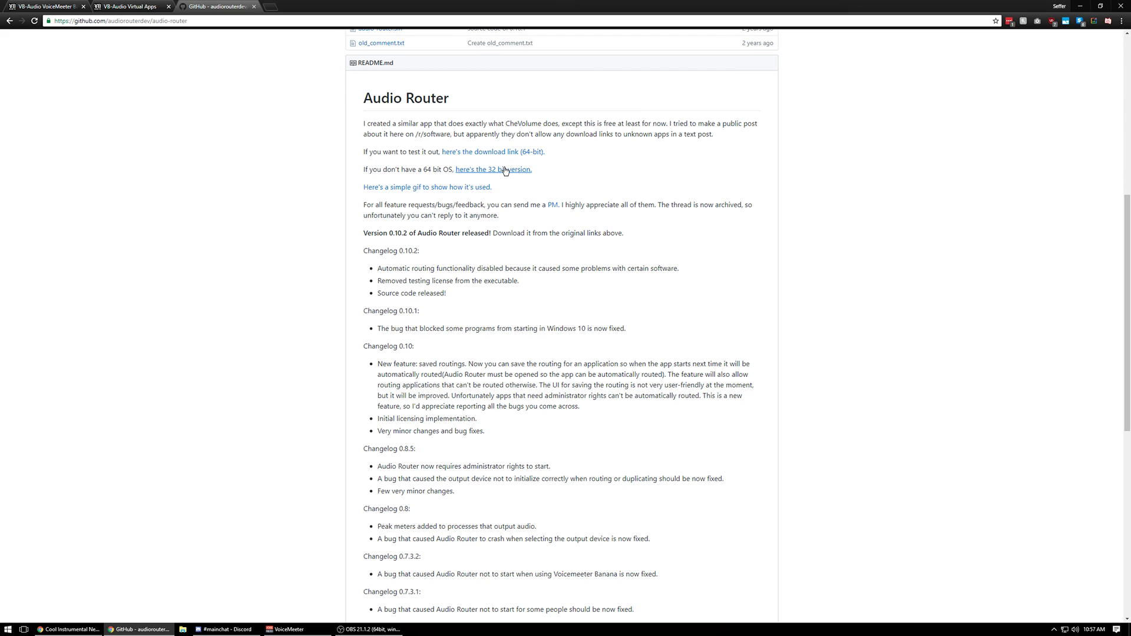
scroll(305, 357, up, 7)
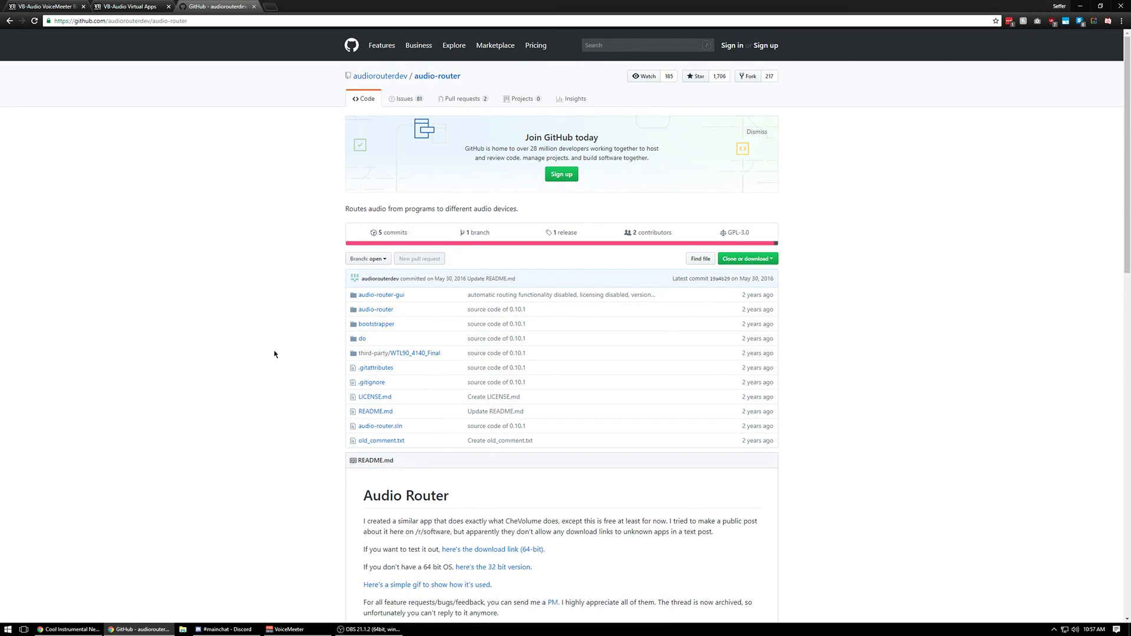
click(1080, 6)
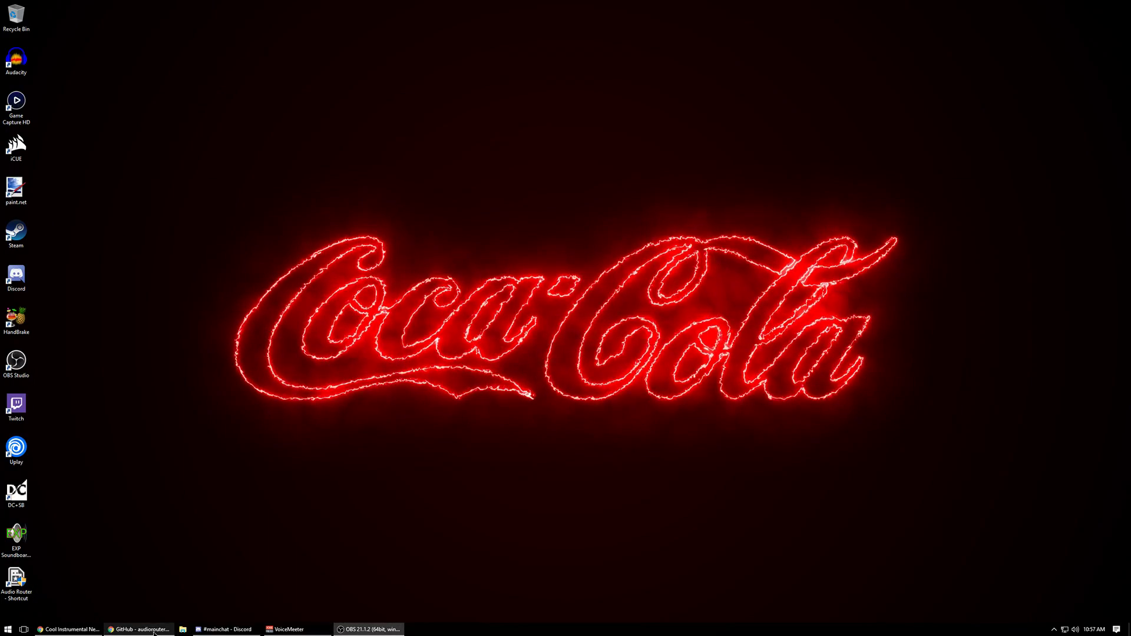
Extract AudioRouter-0.10.2.zip from the Downloads folder into its own AudioRouter-0.10.2 subfolder using 7-Zip
click(182, 629)
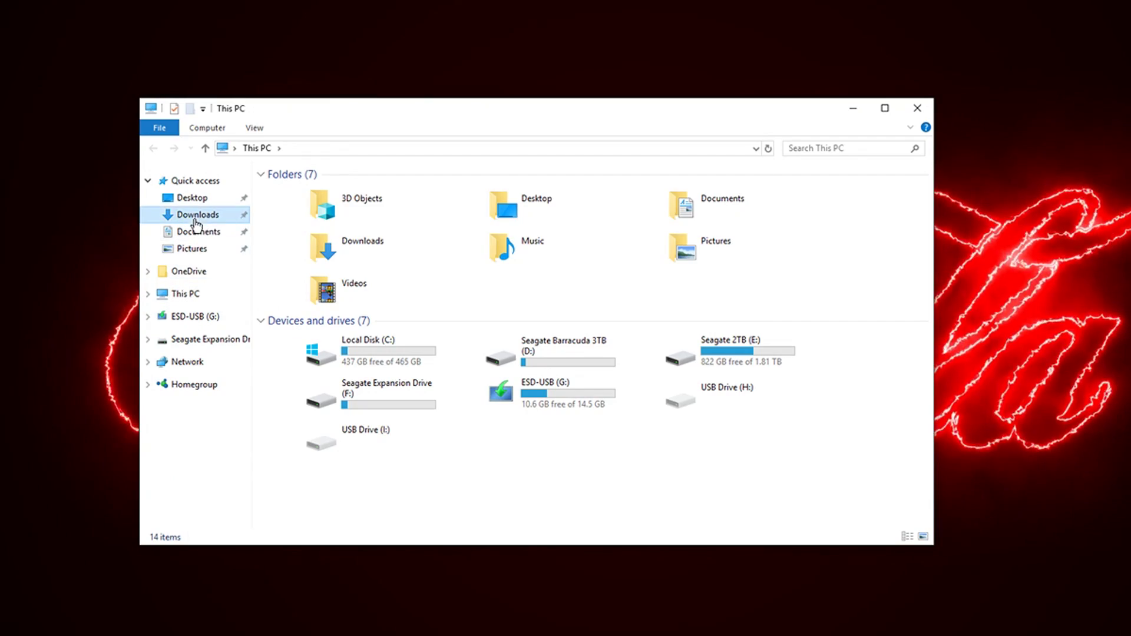
click(195, 218)
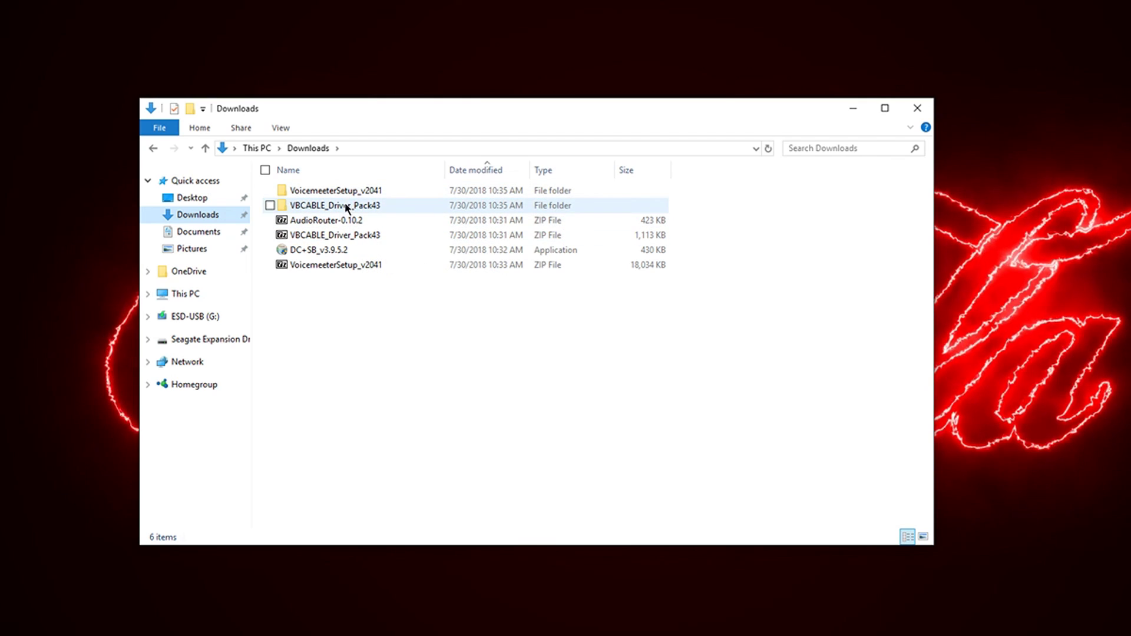
click(303, 221)
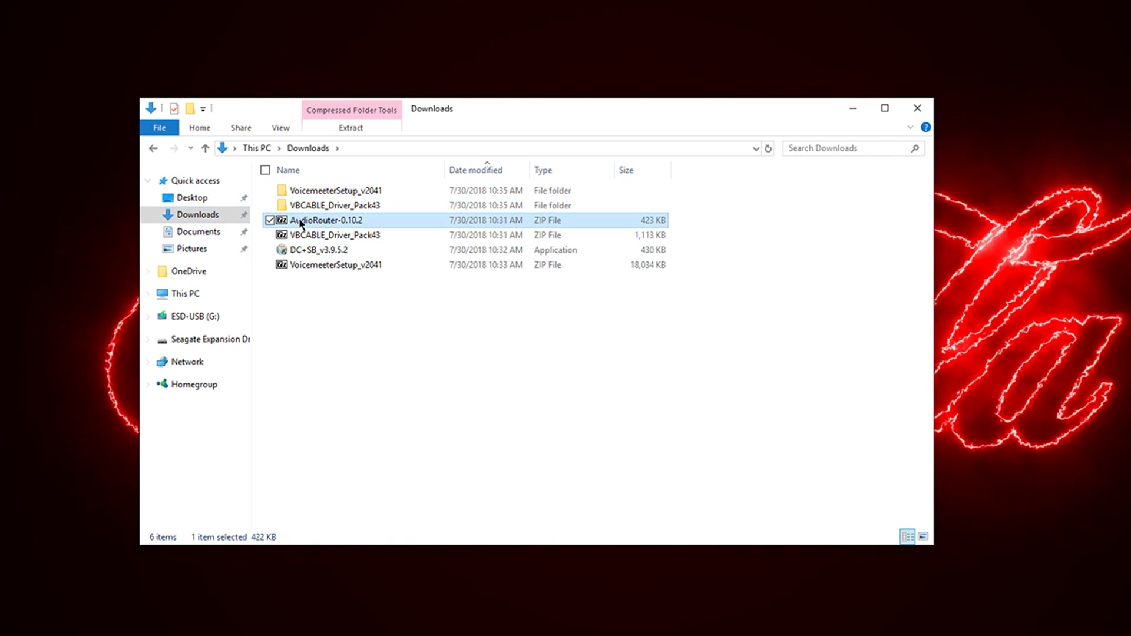
right_click(345, 220)
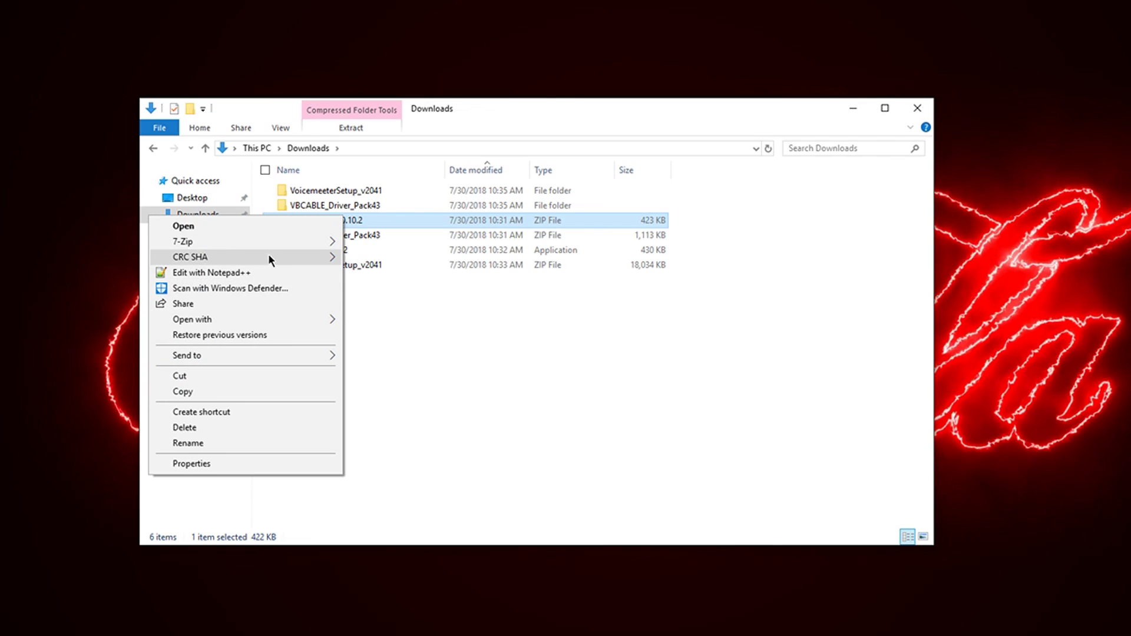
mouse_move(248, 242)
click(18, 277)
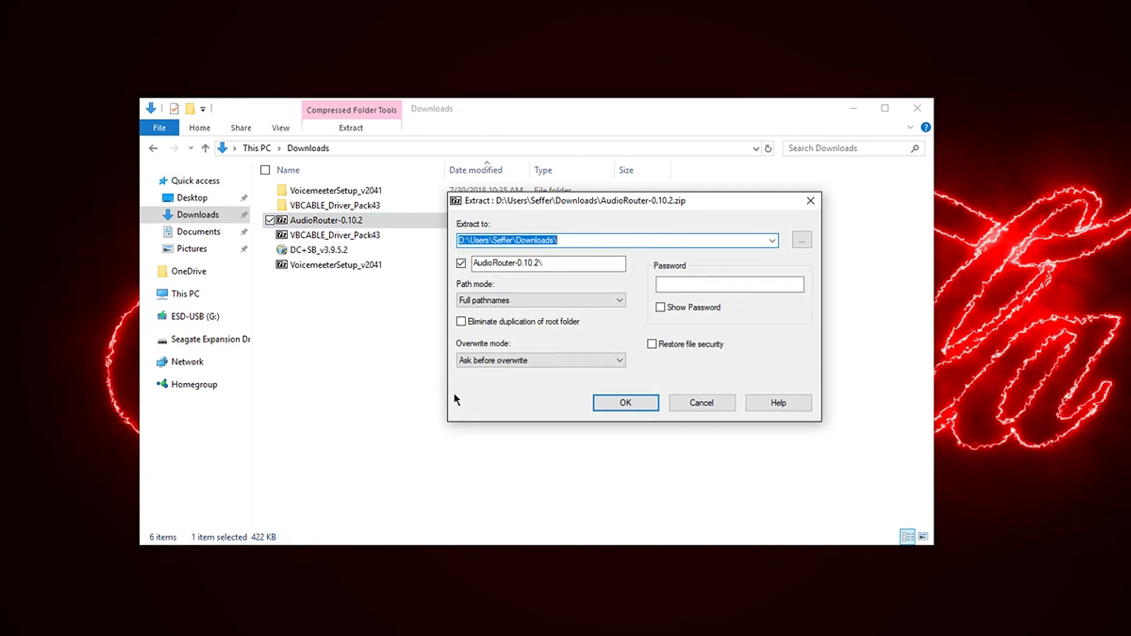
click(624, 403)
click(318, 339)
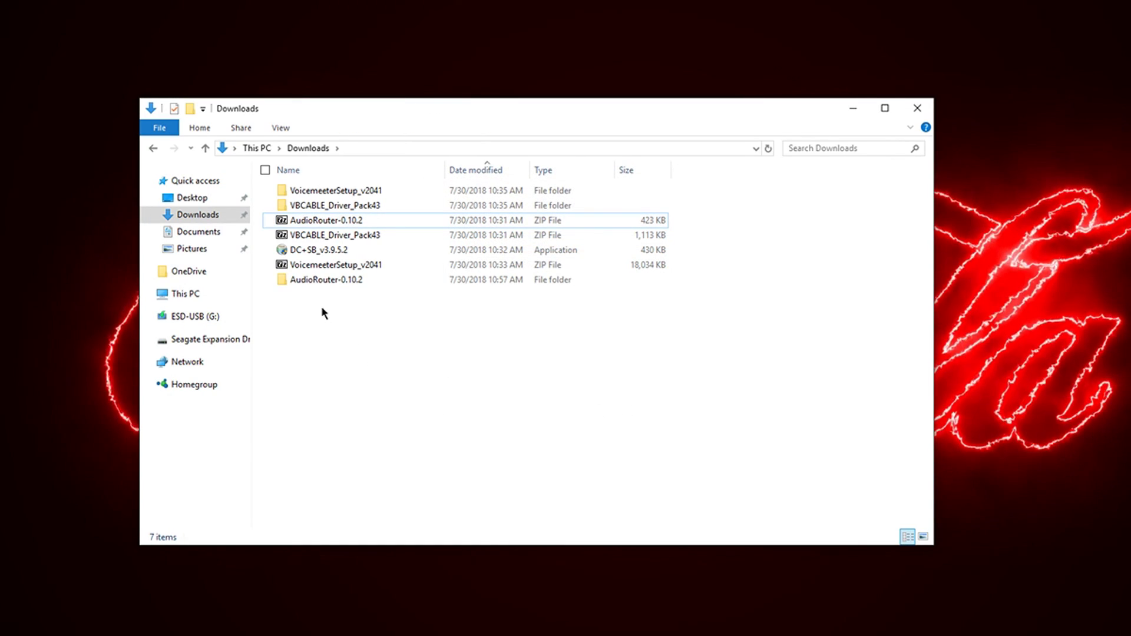
Check the contents of the extracted AudioRouter-0.10.2 folder and move it from Downloads into C:\Program Files
double_click(315, 279)
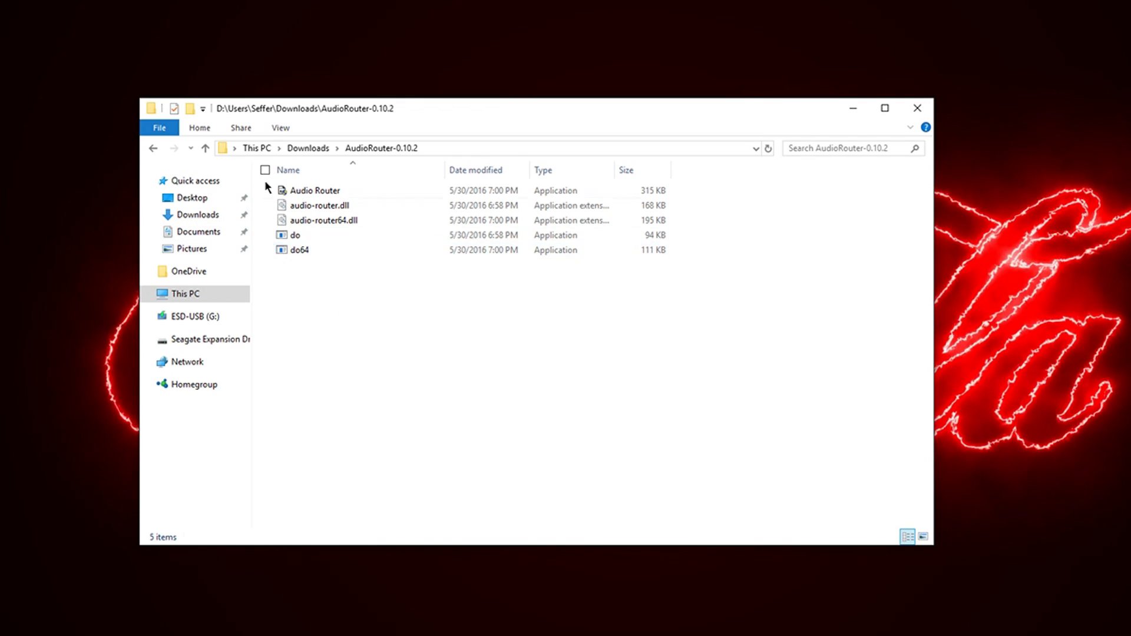
click(153, 149)
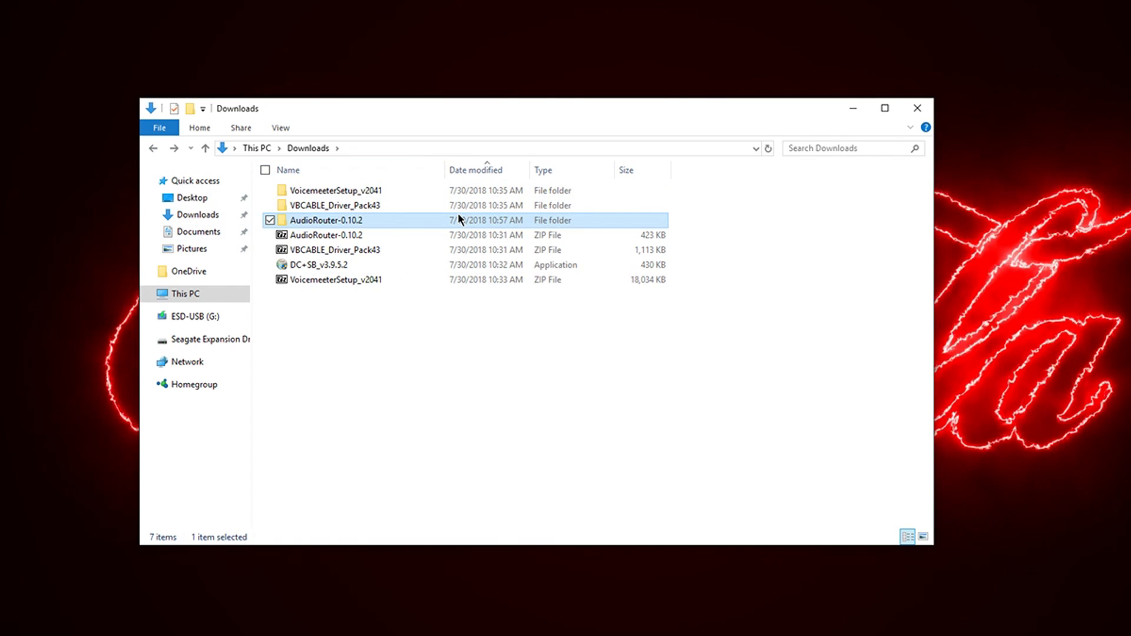
right_click(383, 222)
click(252, 450)
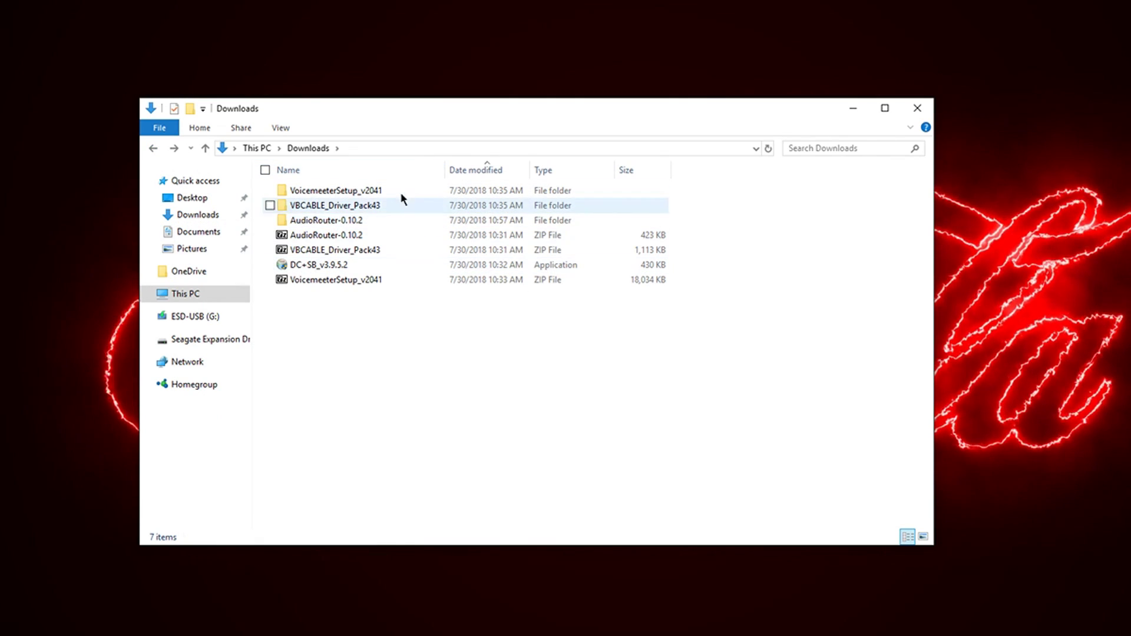
click(384, 223)
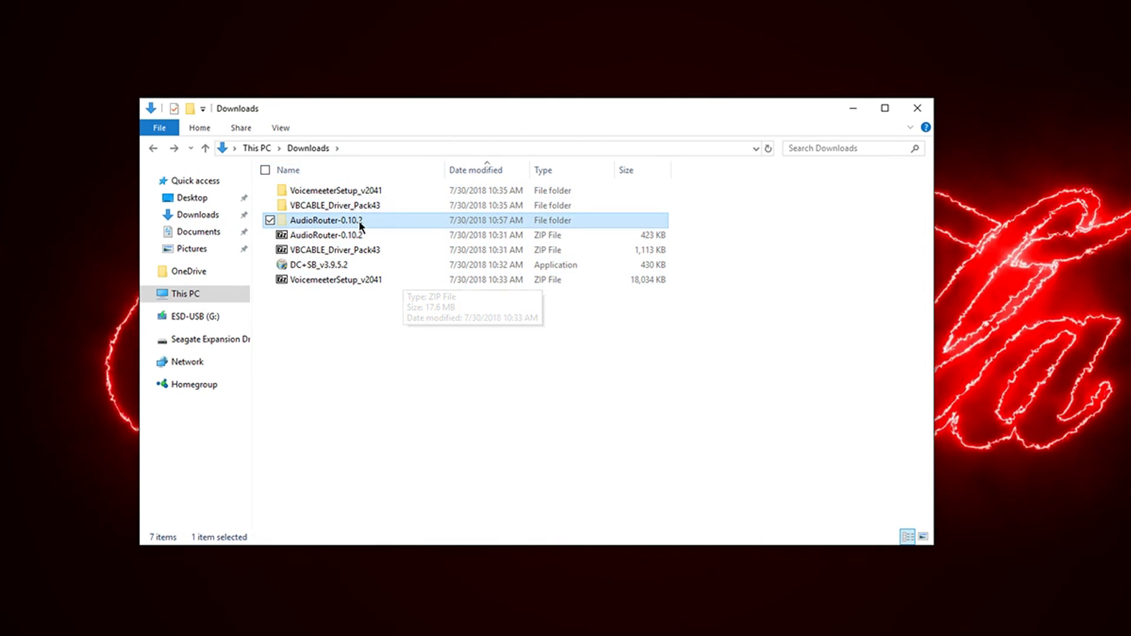
click(203, 294)
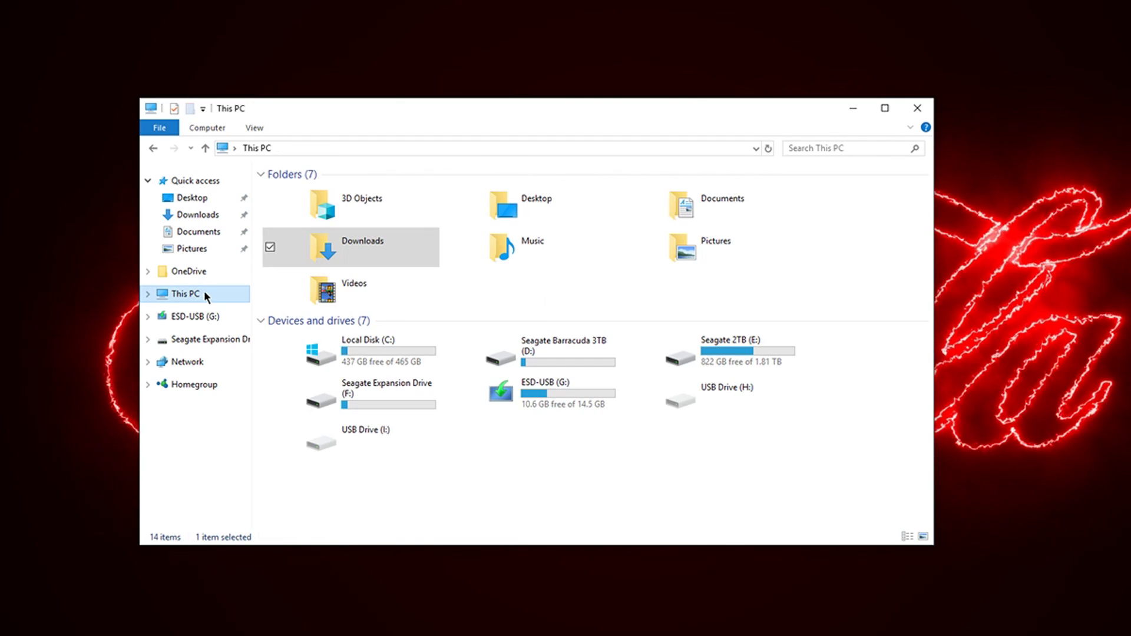
double_click(407, 363)
double_click(351, 221)
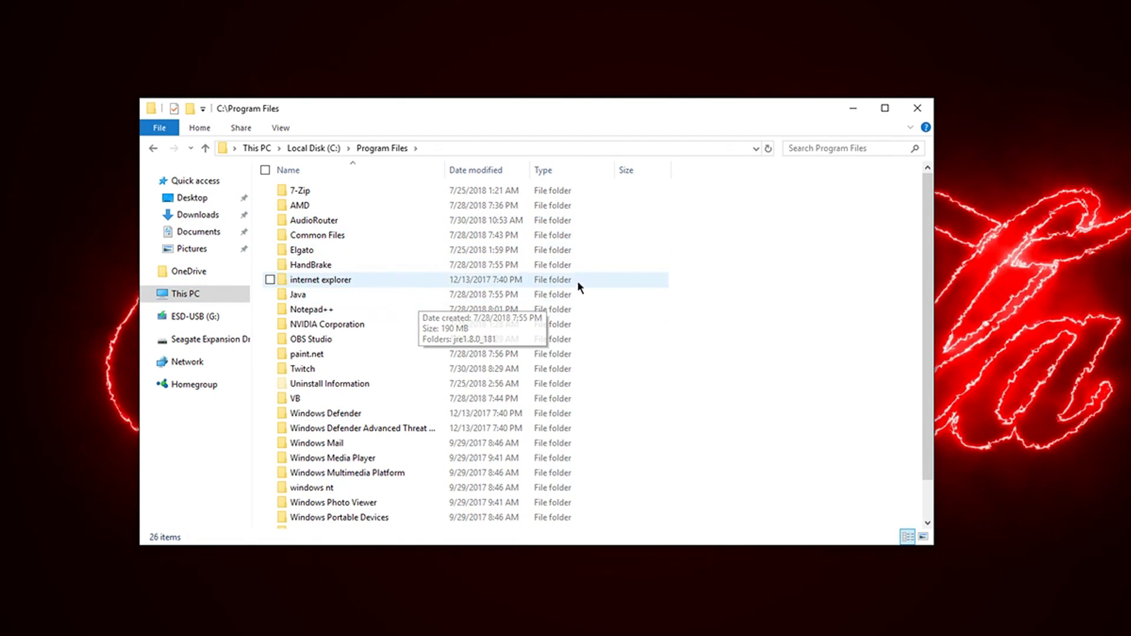
key(ctrl+v)
key(Return)
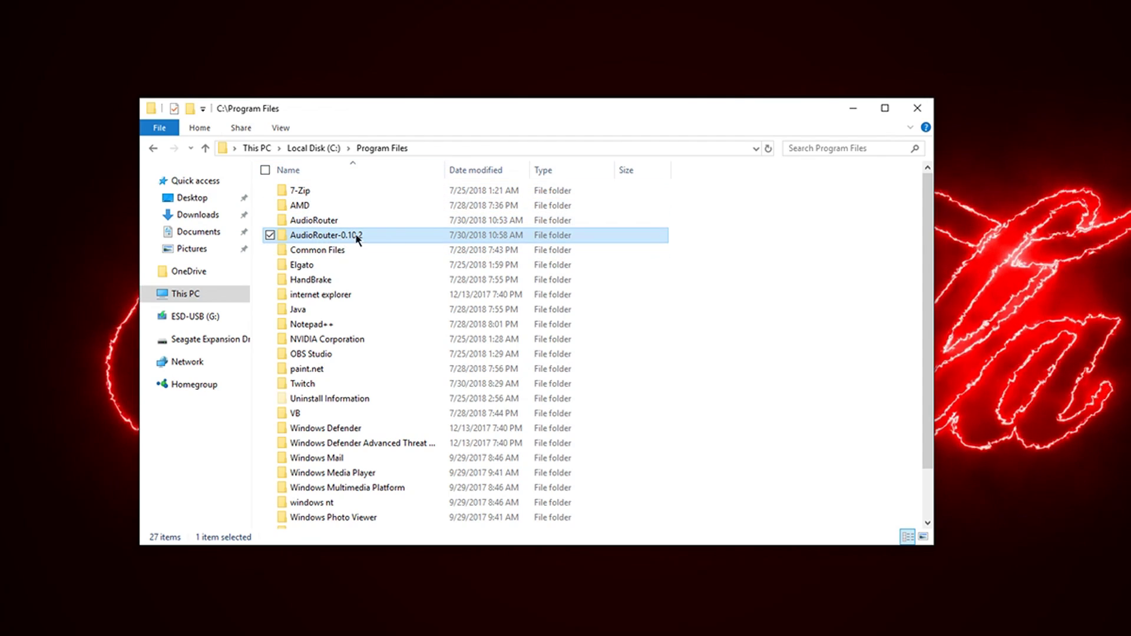
Delete the AudioRouter-0.10.2 folder from Program Files
key(Delete)
click(593, 220)
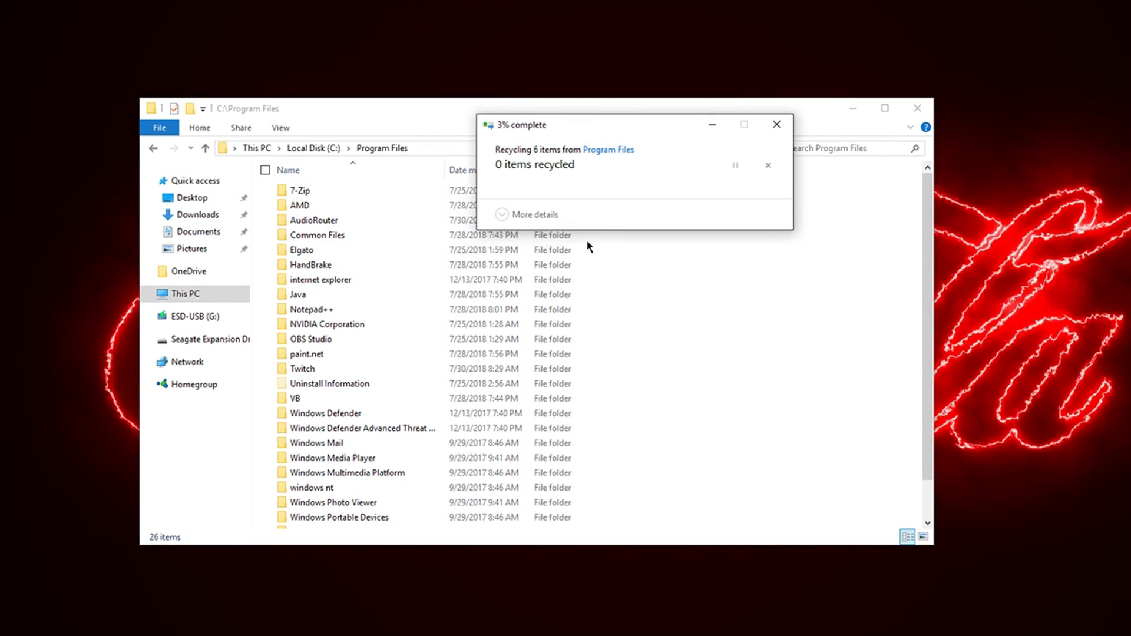
Open the AudioRouter folder in Program Files and examine the option to send the Audio Router application to the desktop as a shortcut
double_click(348, 220)
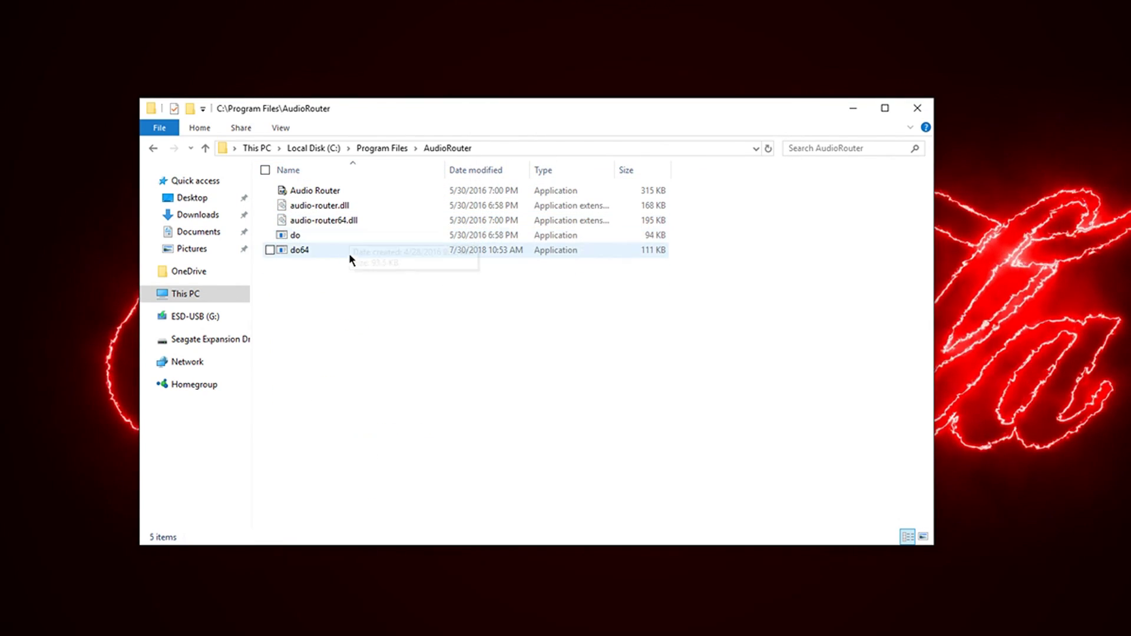
right_click(322, 190)
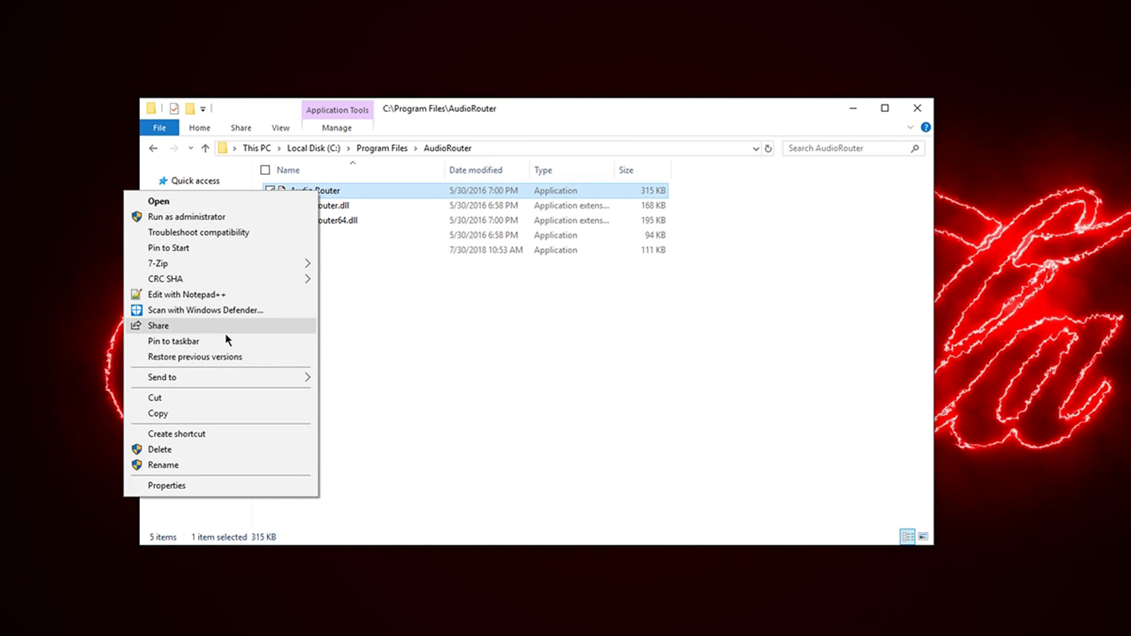
mouse_move(202, 380)
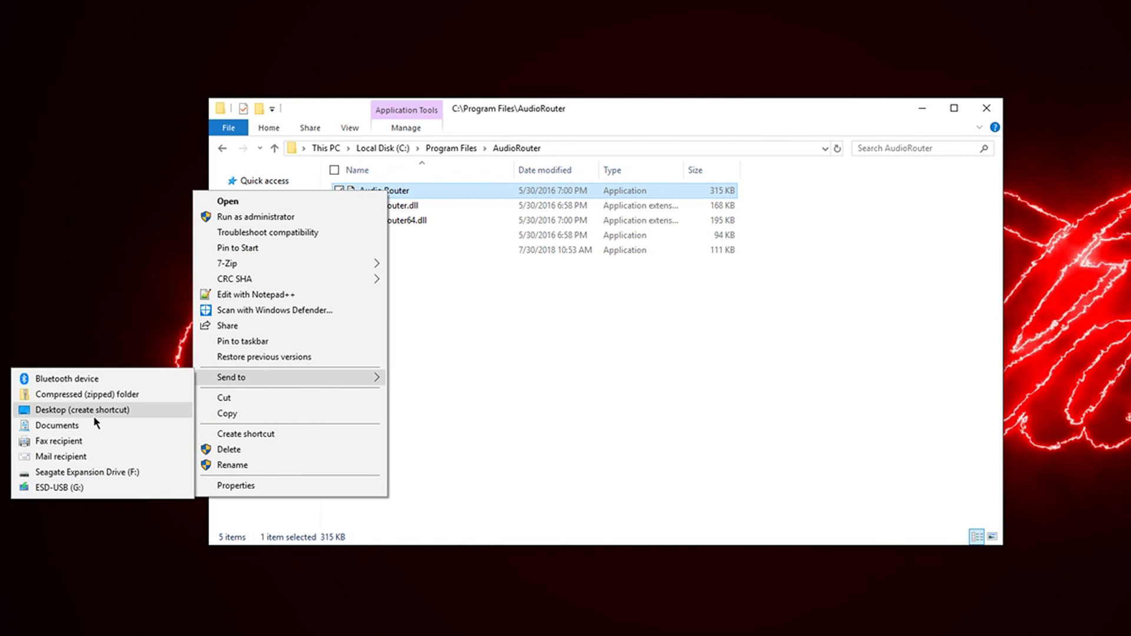
click(714, 356)
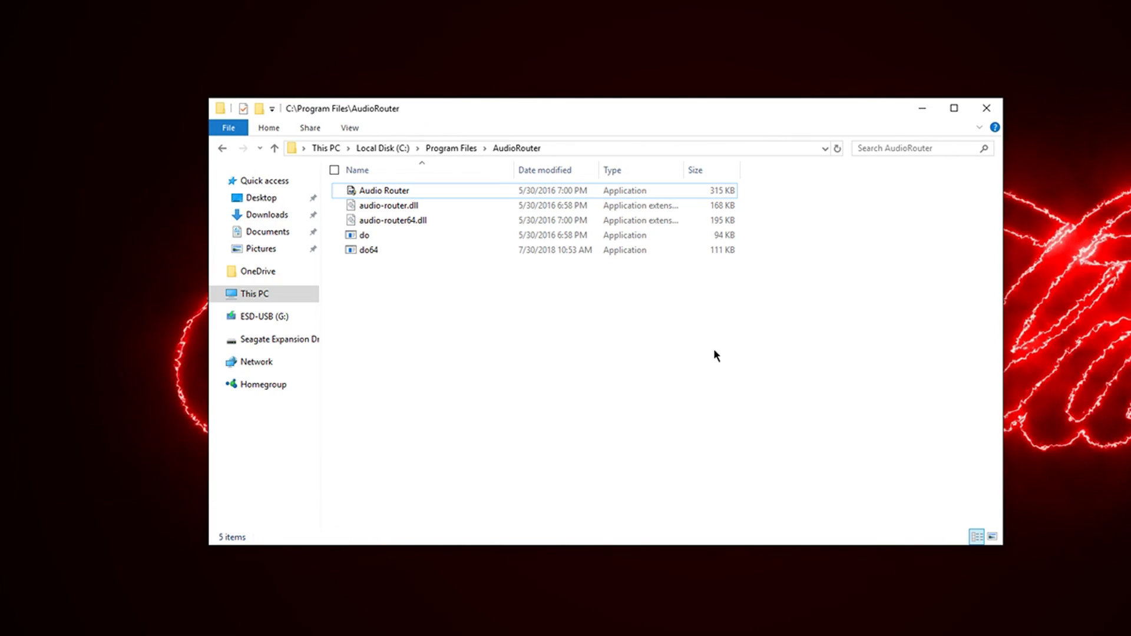
right_click(400, 194)
mouse_move(359, 375)
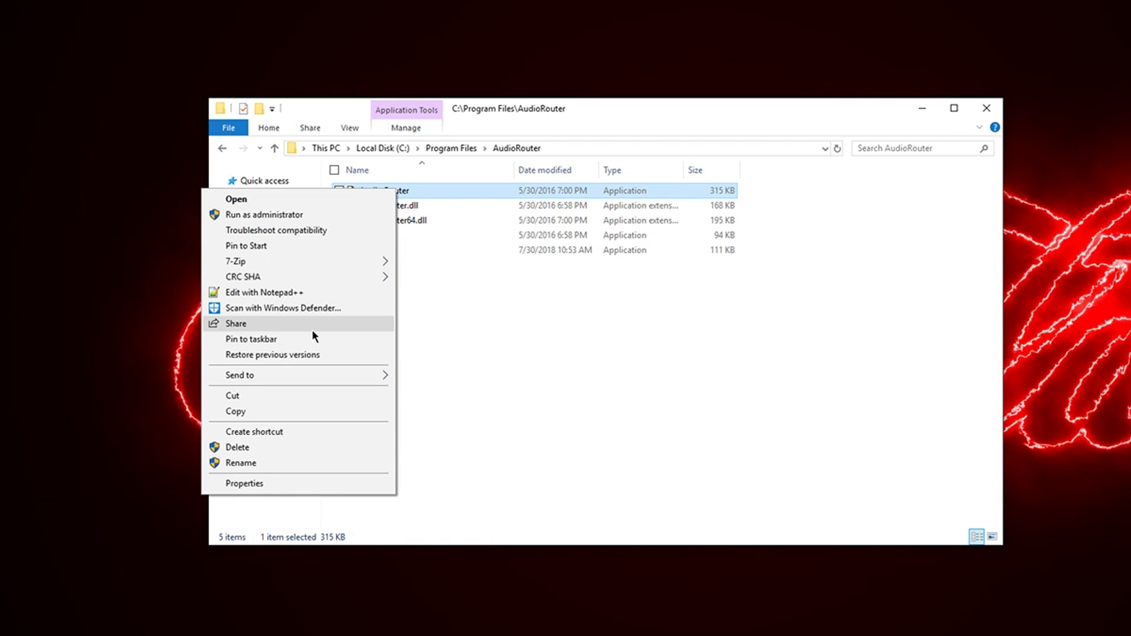
click(823, 415)
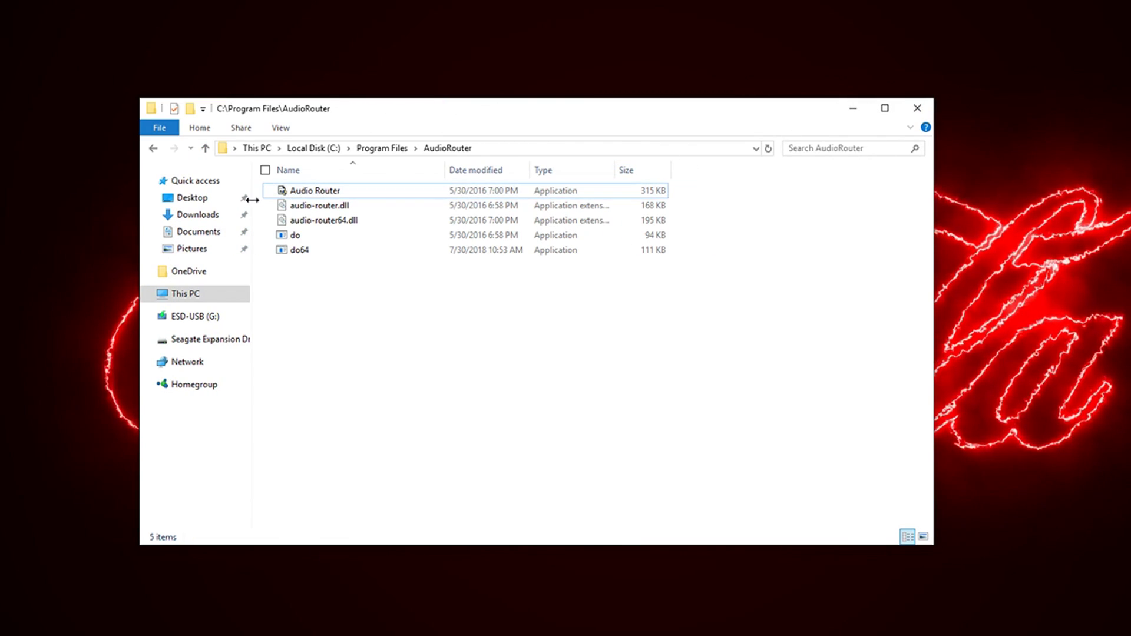
Open the VoicemeeterSetup_v2041 folder in Downloads and examine the option to run VoicemeeterProSetup as administrator
click(198, 214)
click(371, 195)
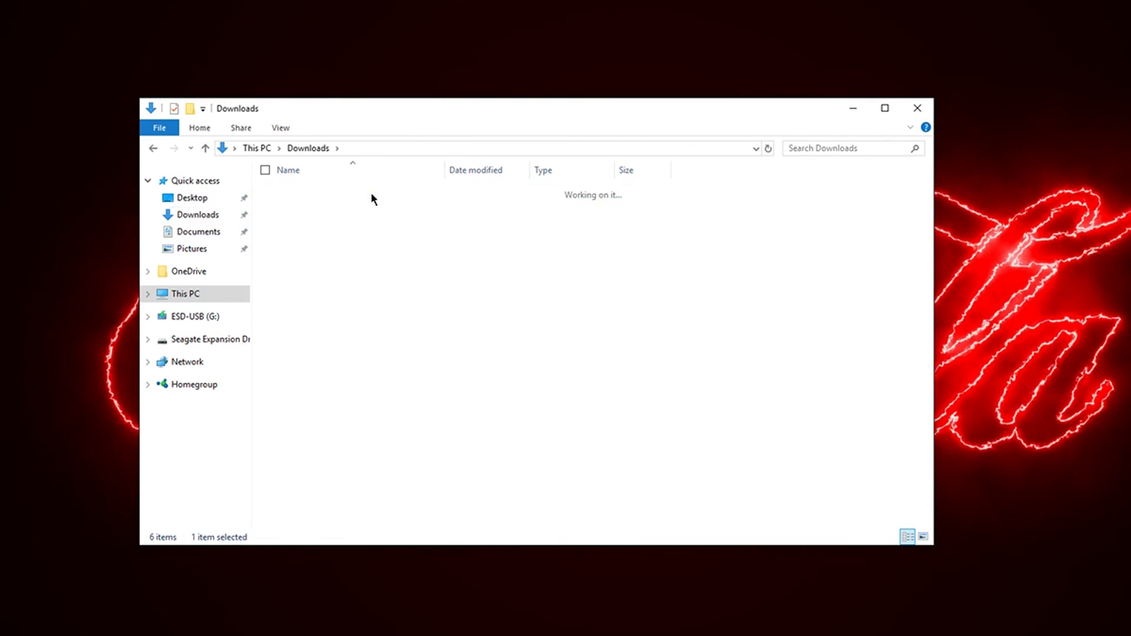
double_click(371, 197)
click(349, 192)
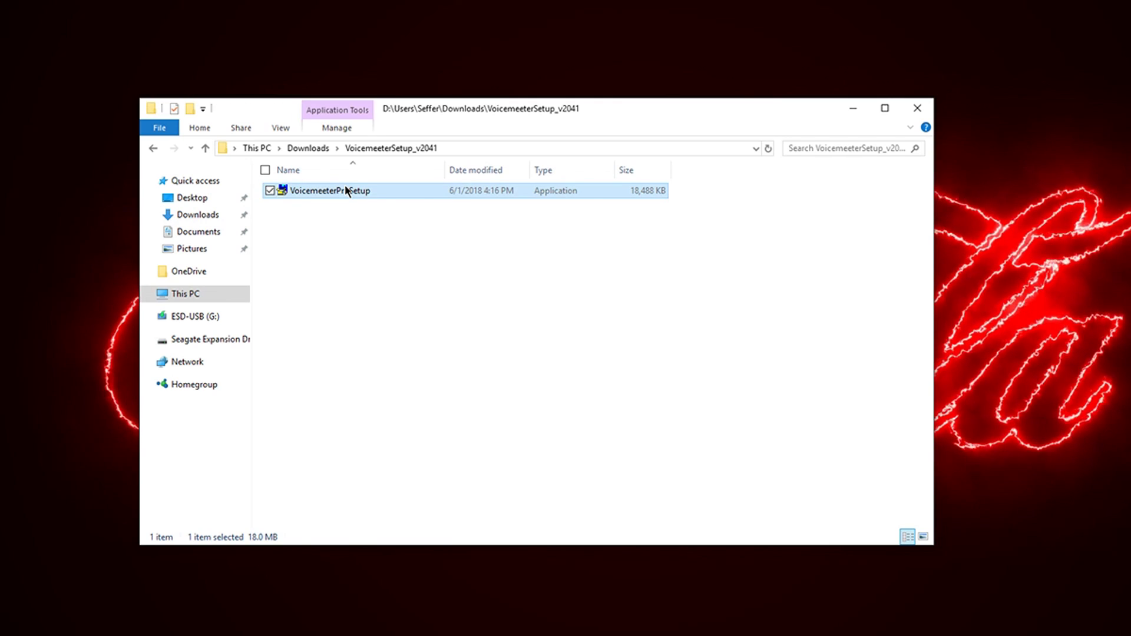
right_click(347, 189)
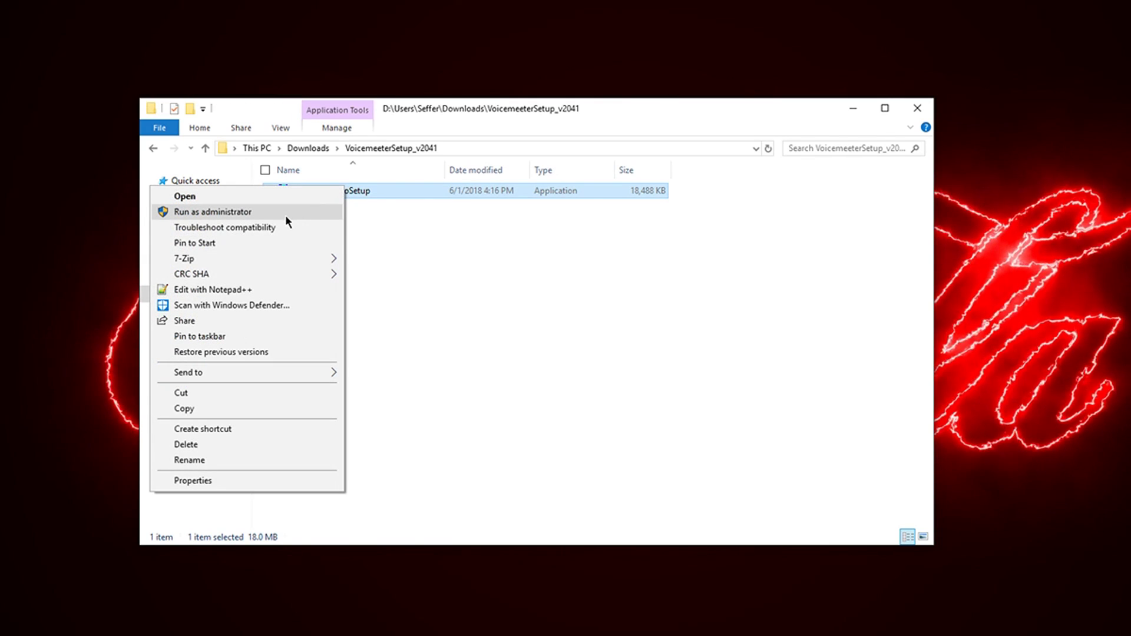
click(285, 213)
Open the VBCABLE_Driver_Pack43 folder in Downloads and examine the launch options for VBCABLE_Setup_x64
click(308, 148)
double_click(356, 204)
scroll(389, 265, down, 2)
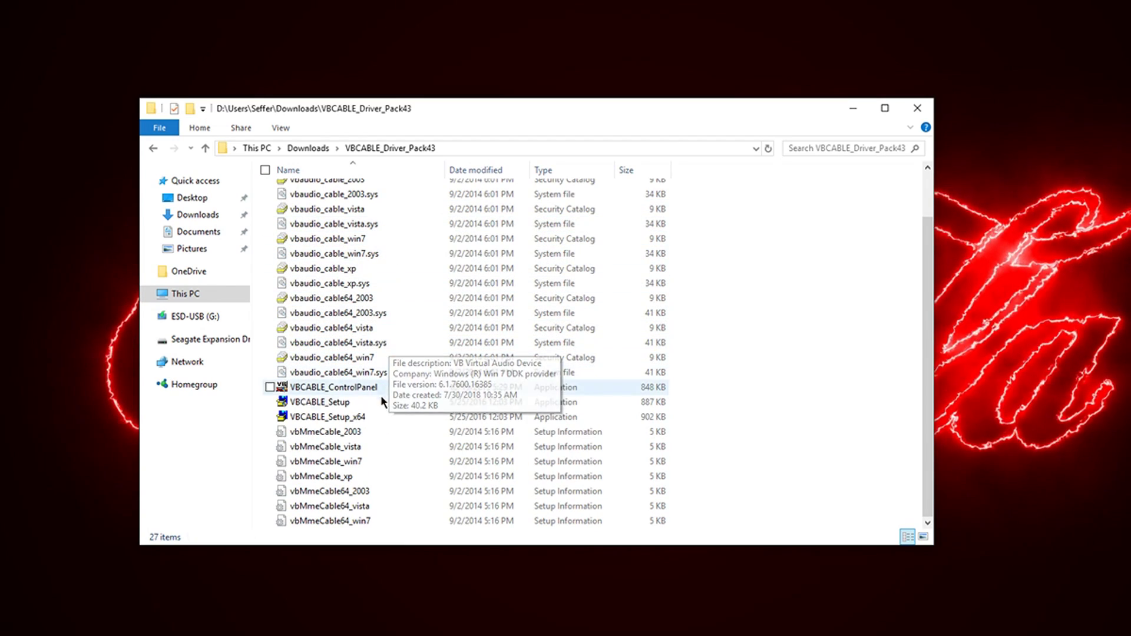
right_click(366, 418)
click(771, 368)
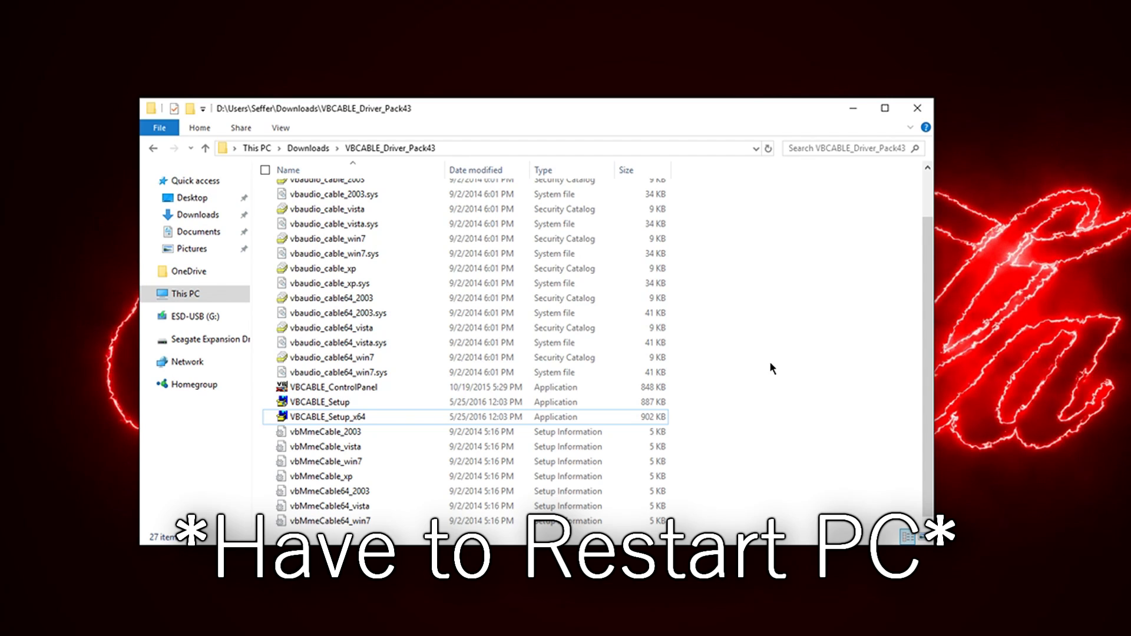
Return to the Downloads folder, minimize the file window and switch to VoiceMeeter Banana
click(308, 148)
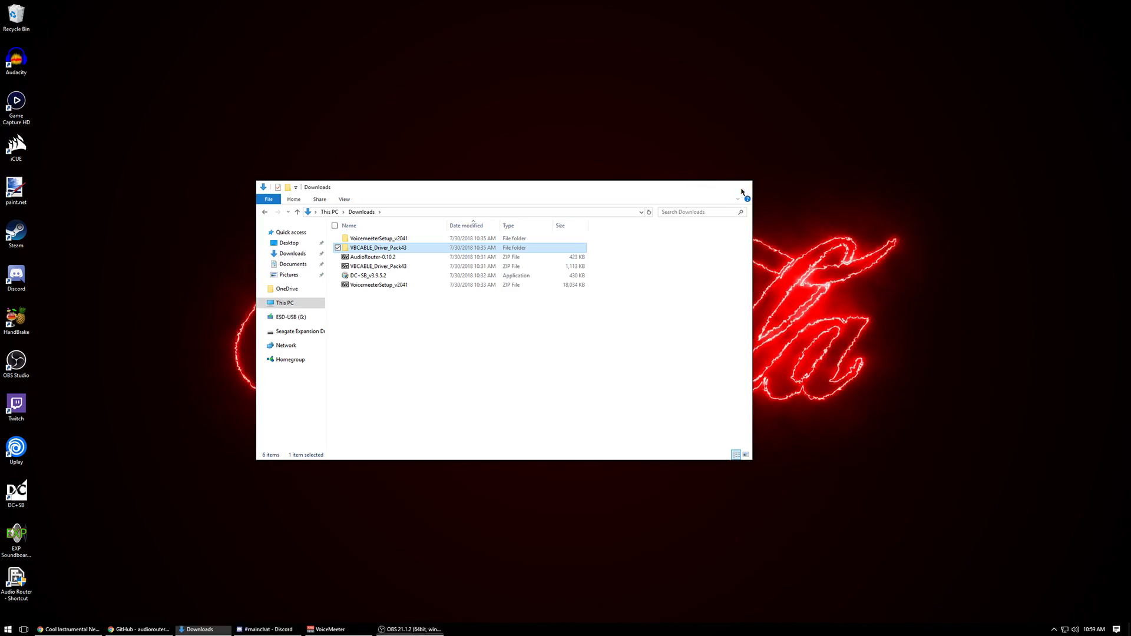
click(853, 108)
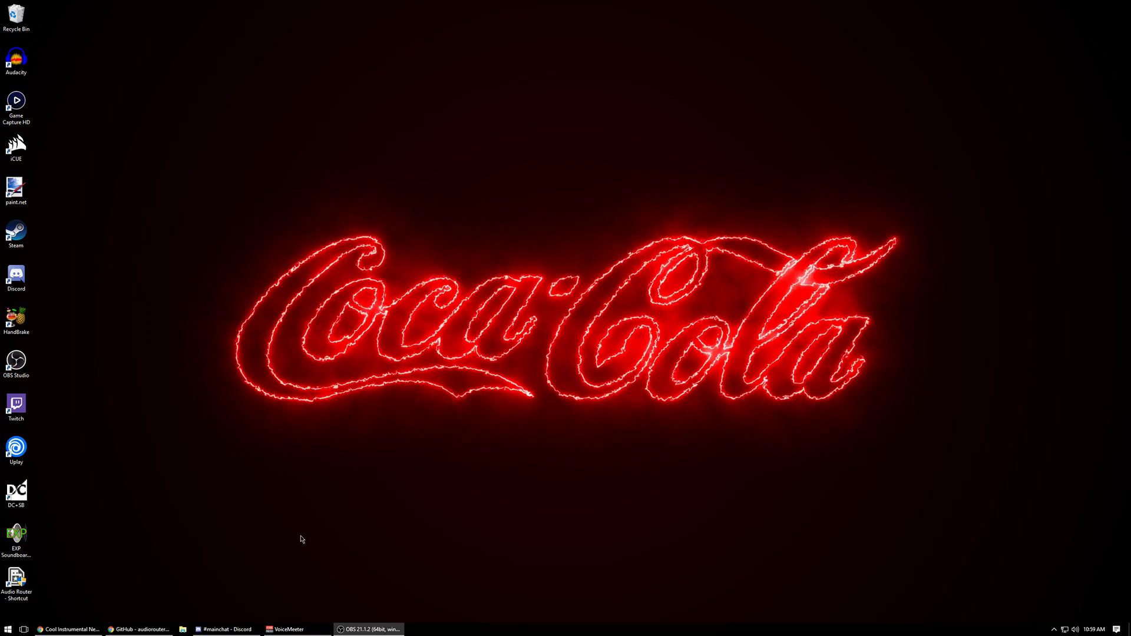
click(286, 628)
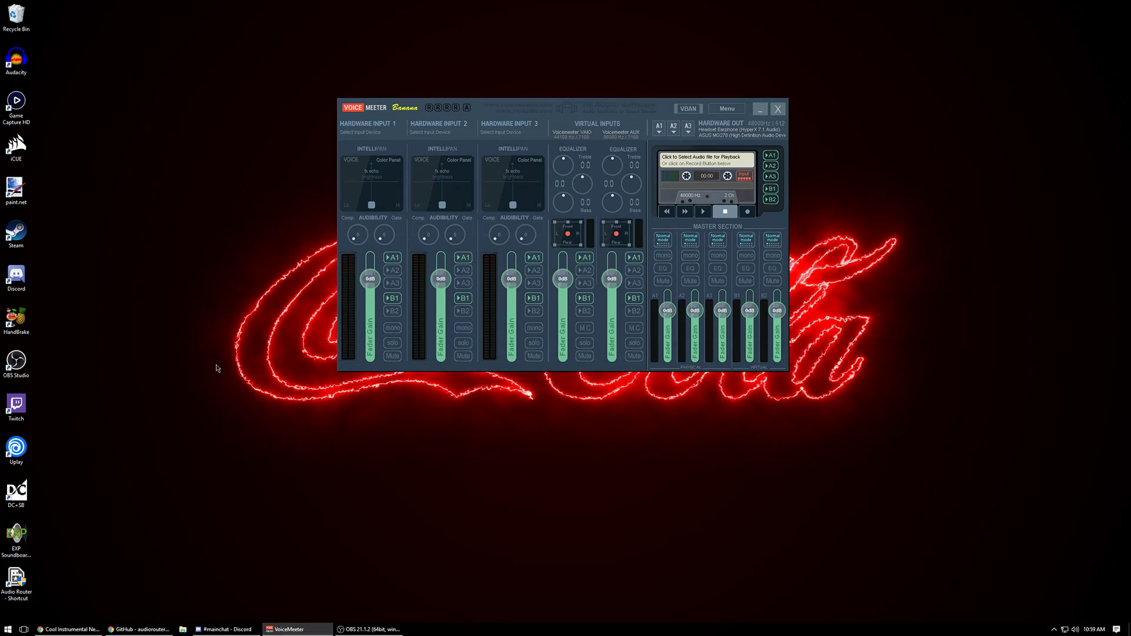
Find the VB Audio folder among the installed programs, launch Voicemeeter Banana and reposition its window
click(7, 629)
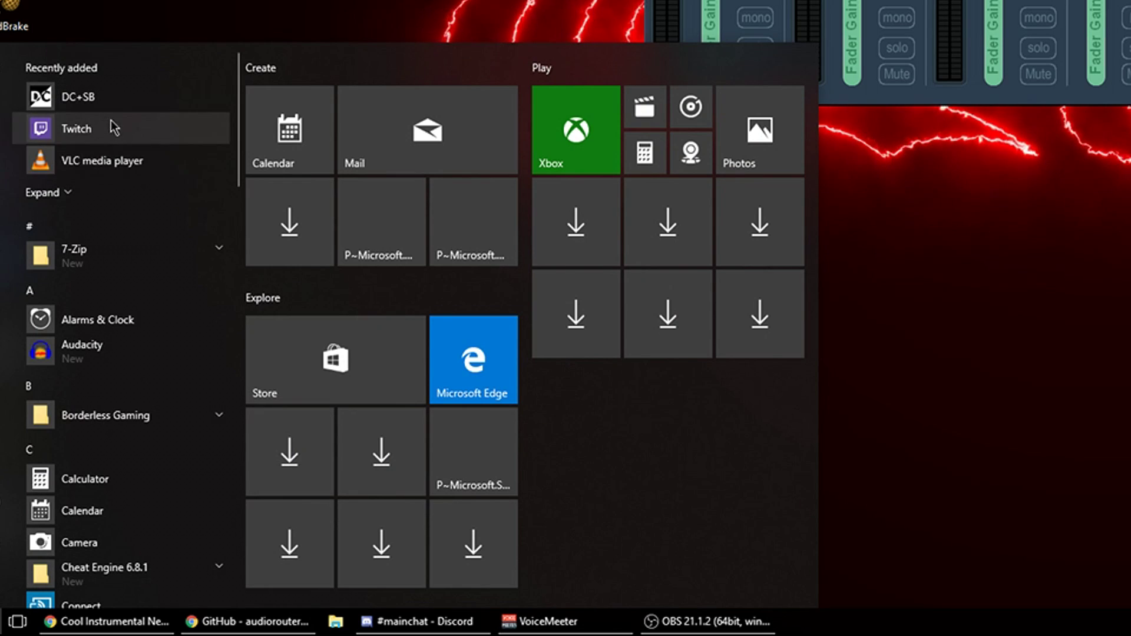
scroll(127, 136, down, 2)
scroll(138, 163, up, 2)
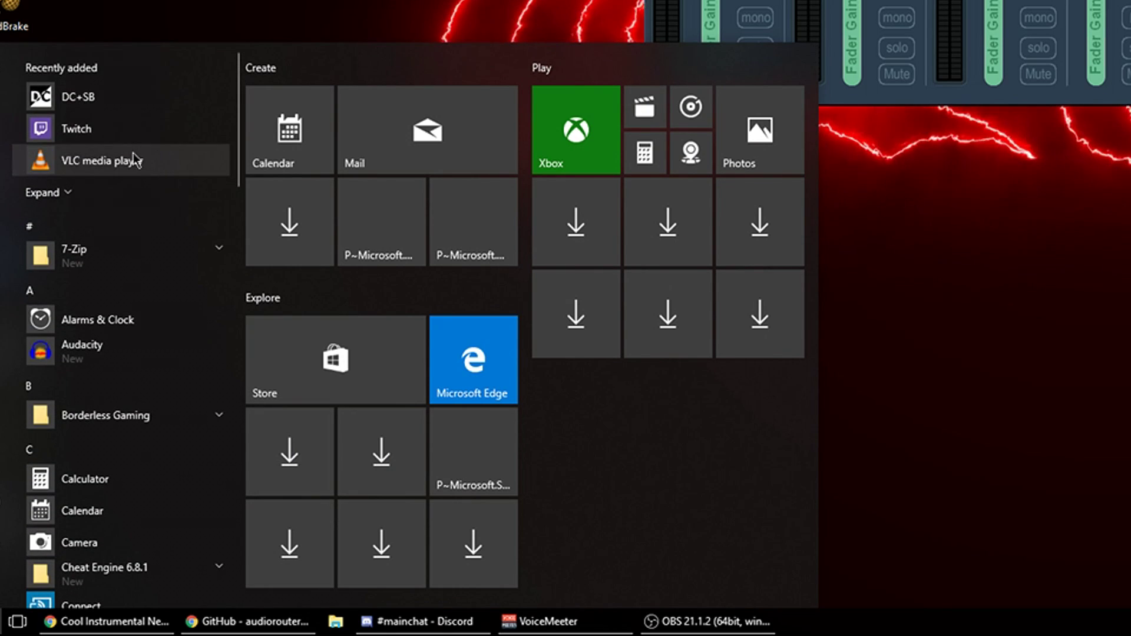
scroll(124, 134, down, 10)
scroll(122, 136, down, 10)
click(115, 303)
scroll(141, 525, down, 3)
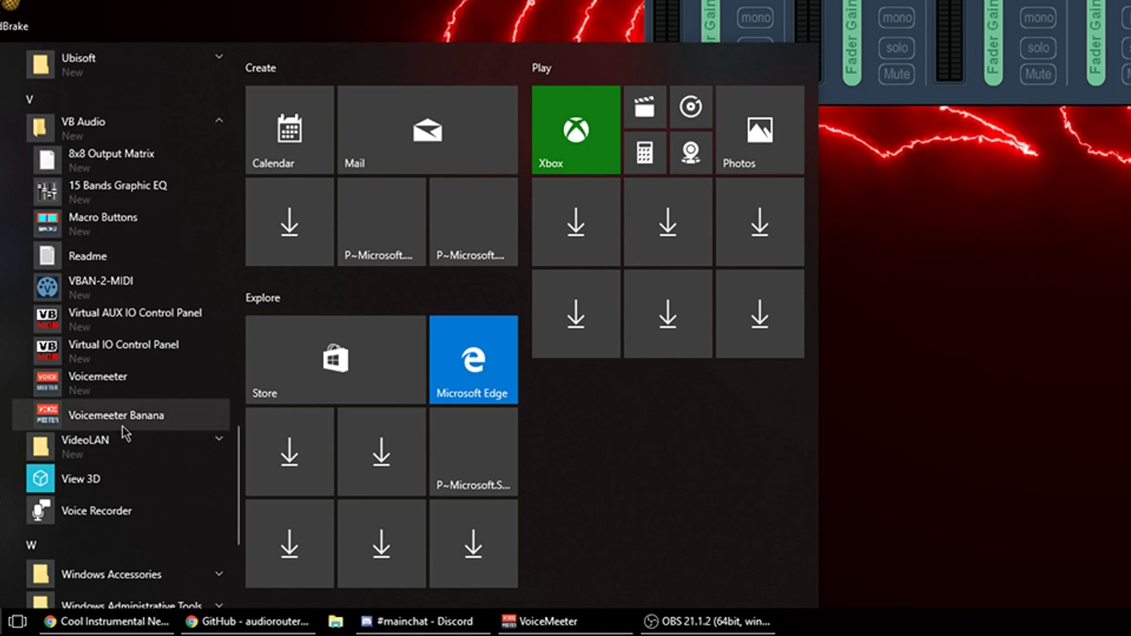
click(123, 427)
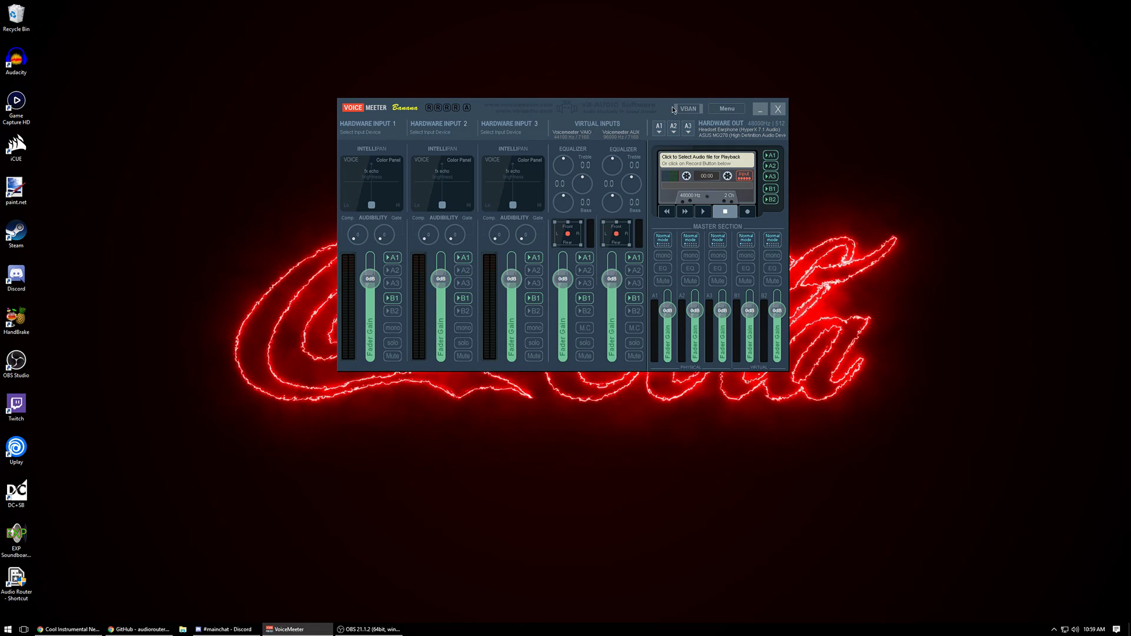
drag(673, 109, 667, 144)
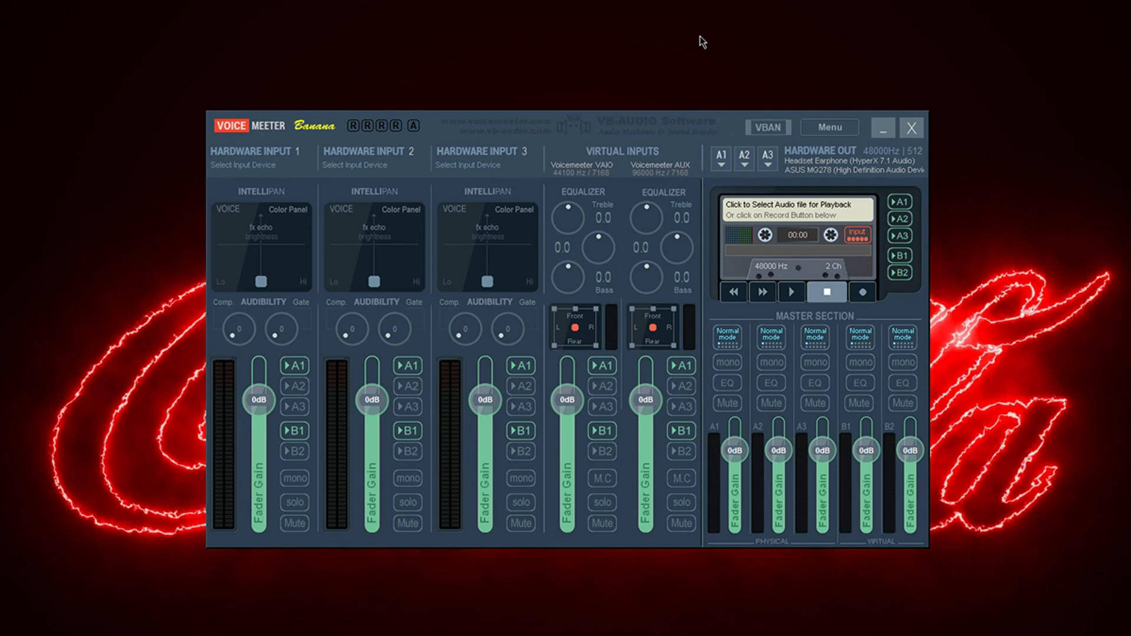
Set the preferred main sample rate to 48000 Hz in Voicemeeter's system settings and close them
click(829, 126)
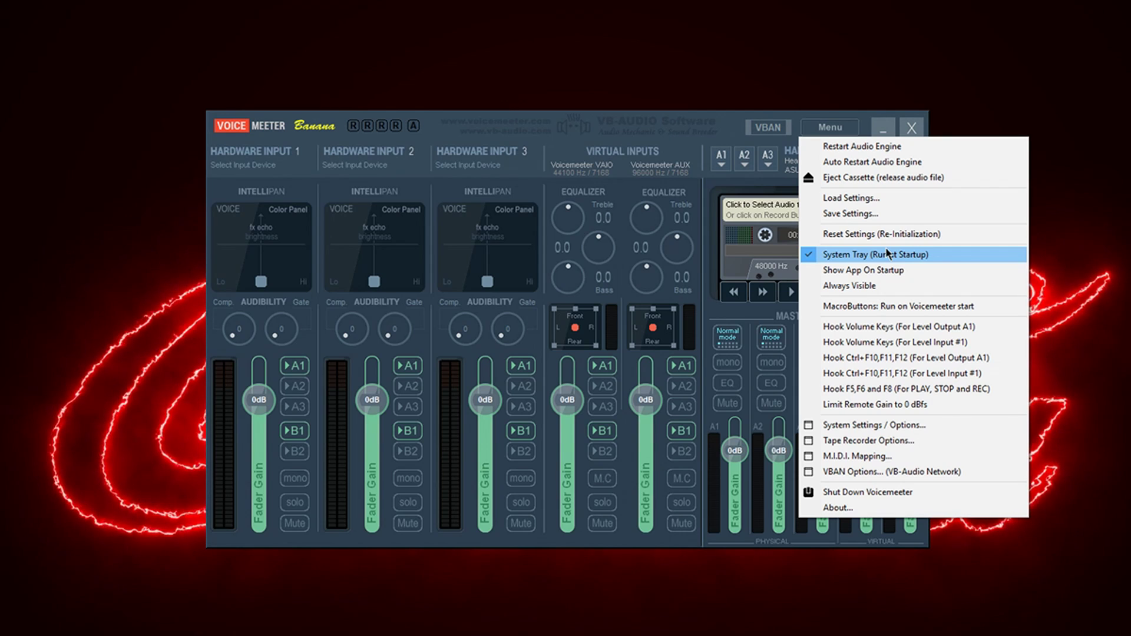
click(852, 426)
drag(944, 144, 613, 72)
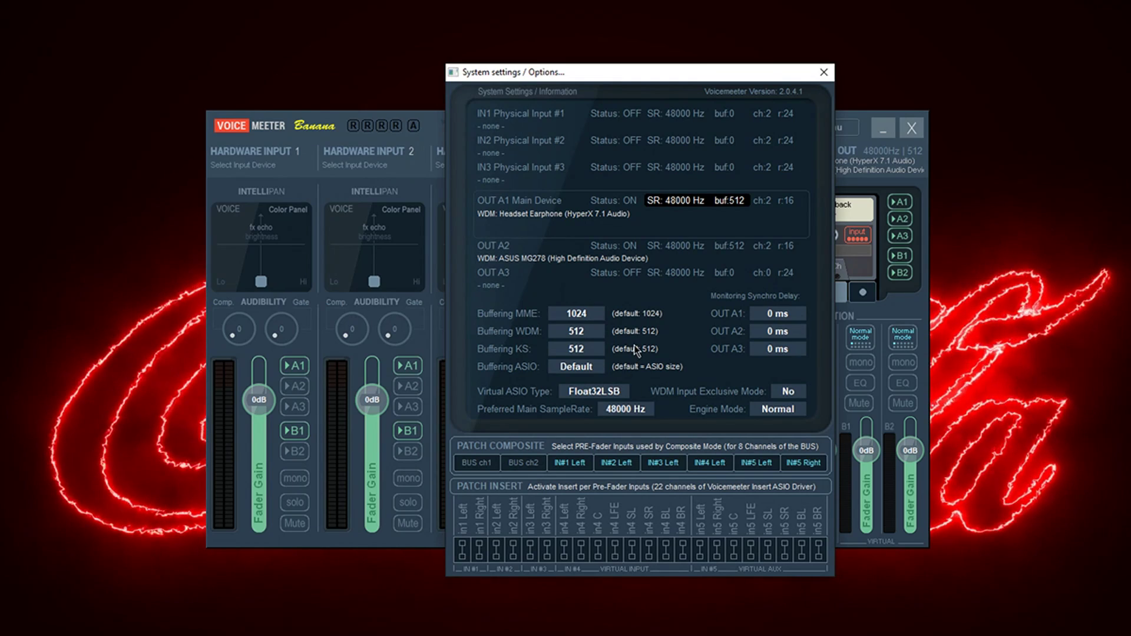
click(648, 408)
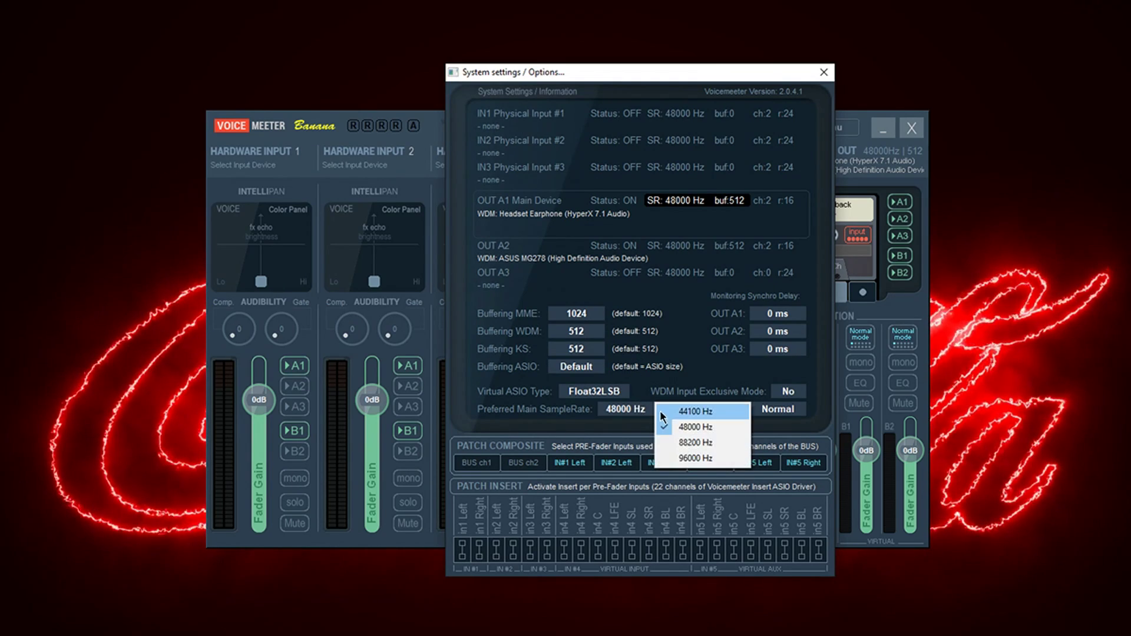
click(688, 430)
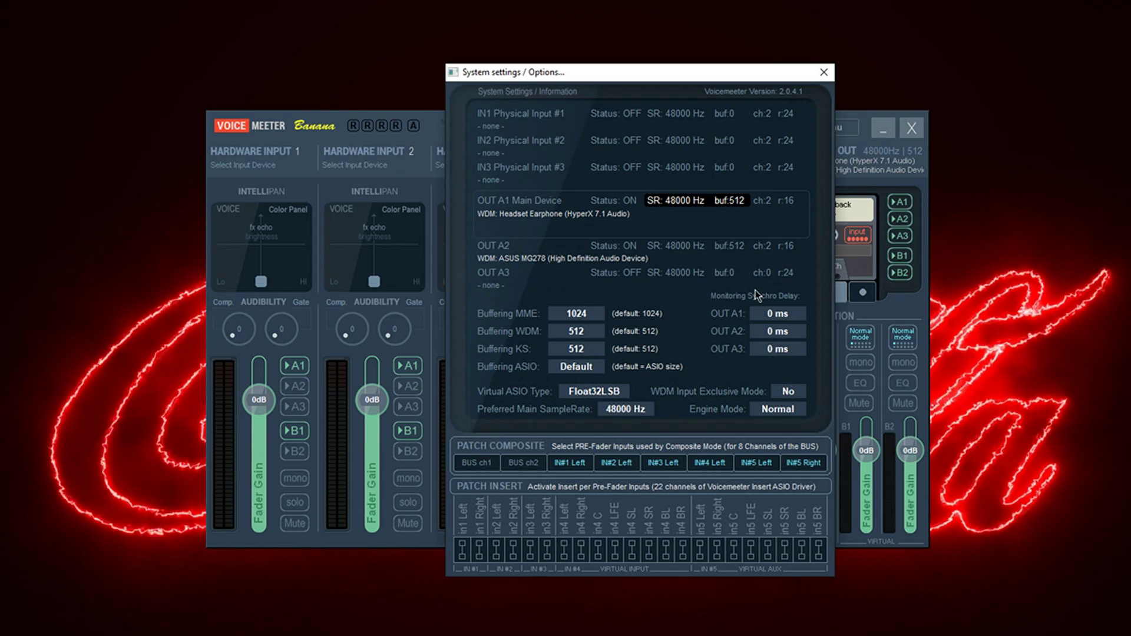
click(823, 72)
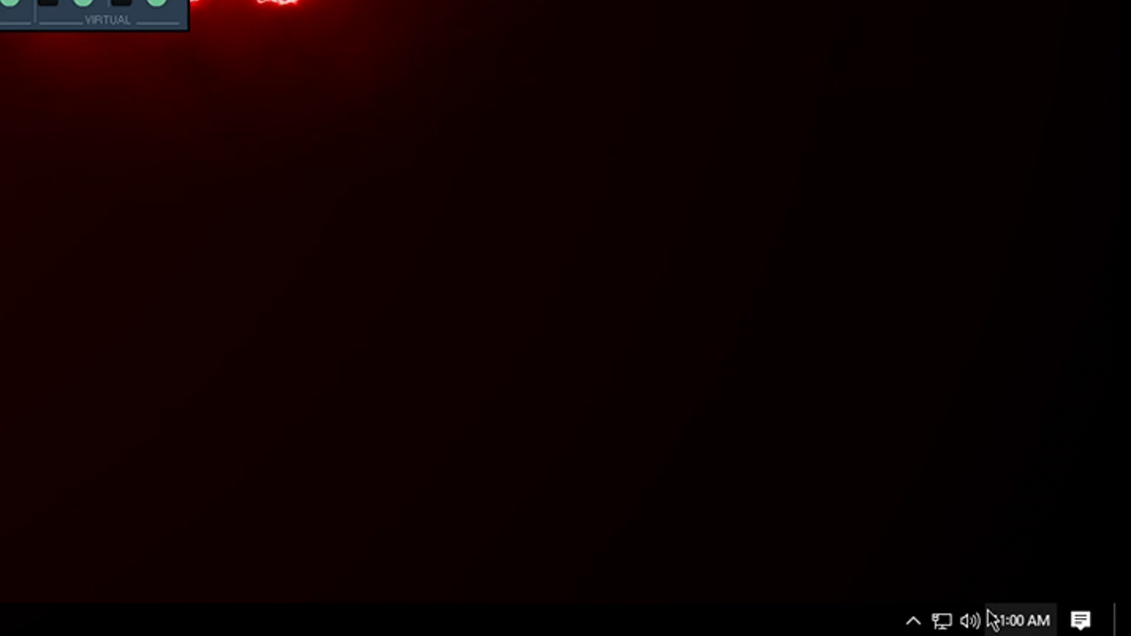
Open the Windows Sound settings and look through the list of playback devices
right_click(978, 620)
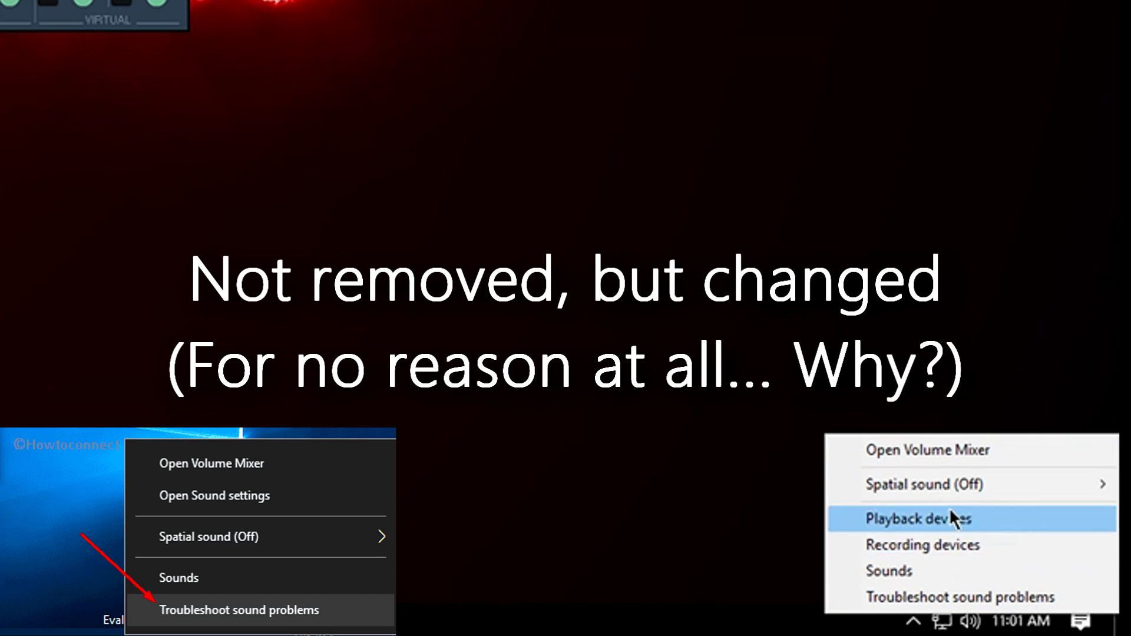
click(931, 572)
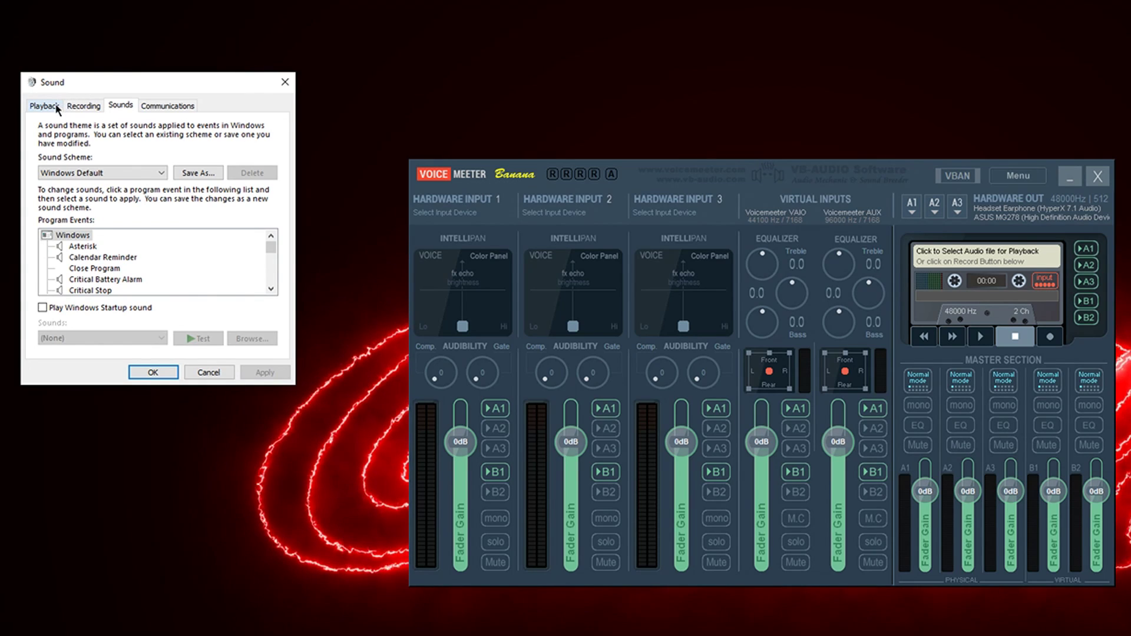
click(52, 108)
scroll(274, 200, down, 5)
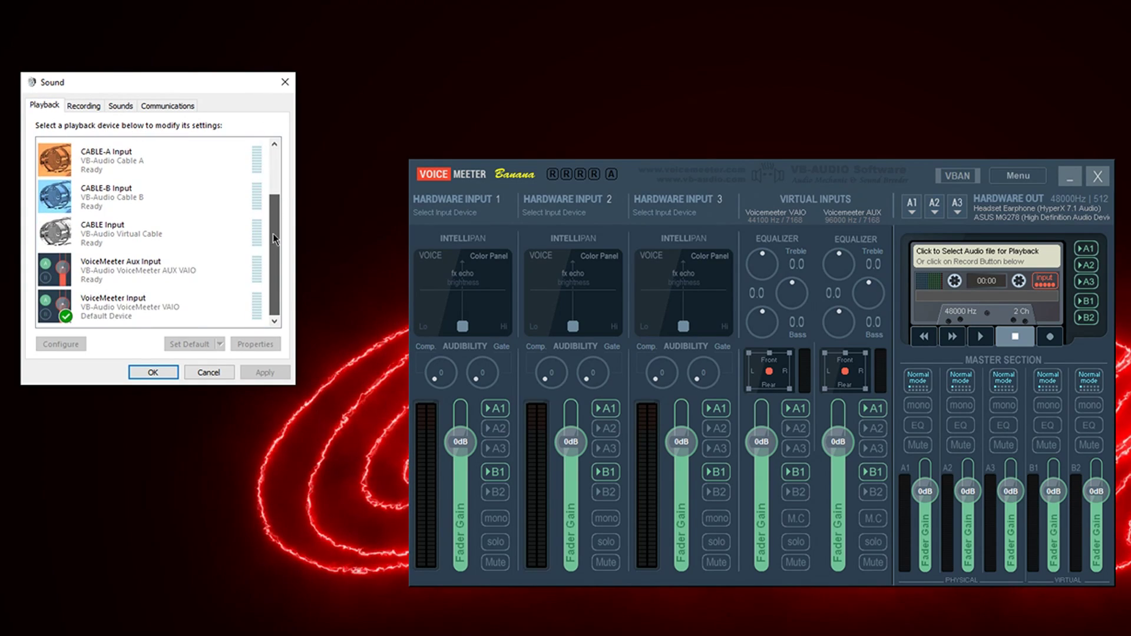
Examine the default format options in the advanced properties of the VoiceMeeter Input playback device, then close its properties
click(156, 302)
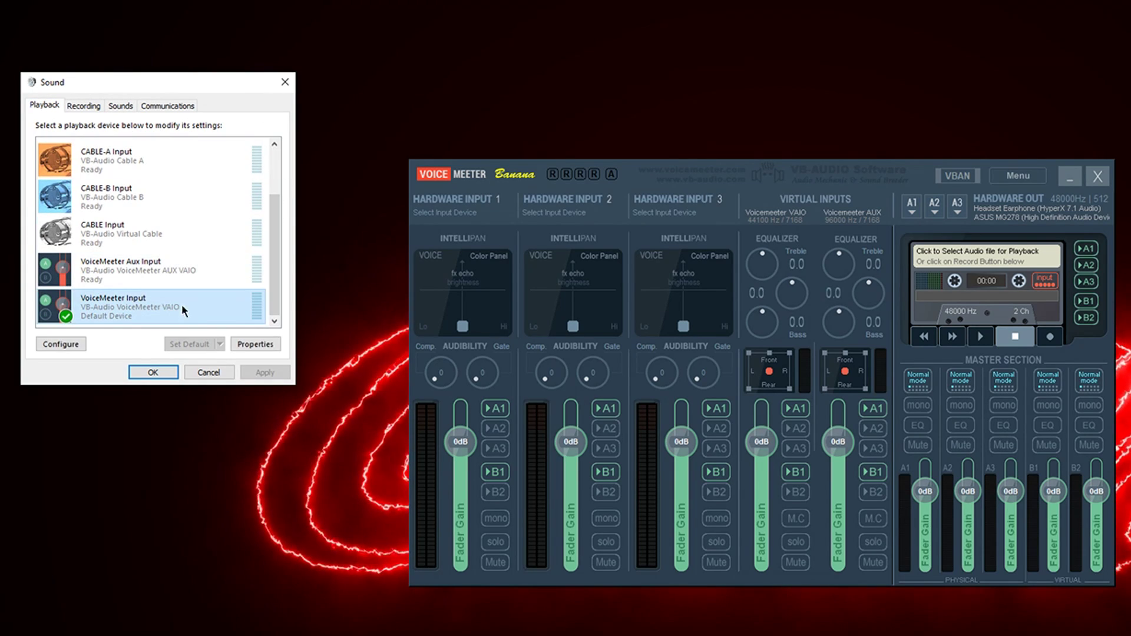
click(248, 344)
click(140, 158)
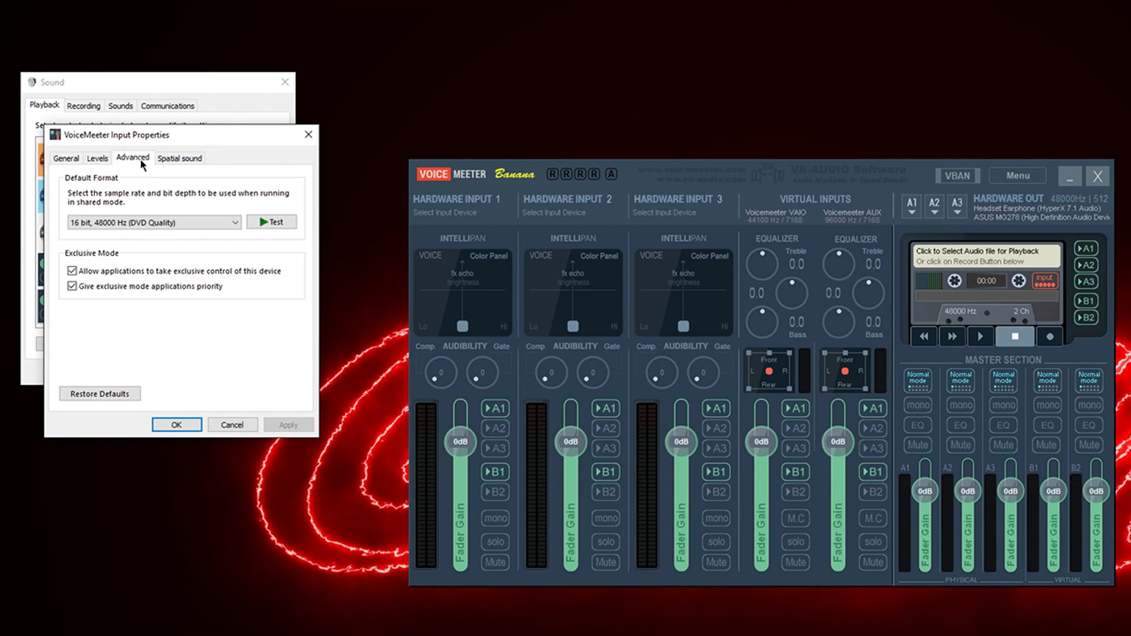
click(174, 228)
key(Escape)
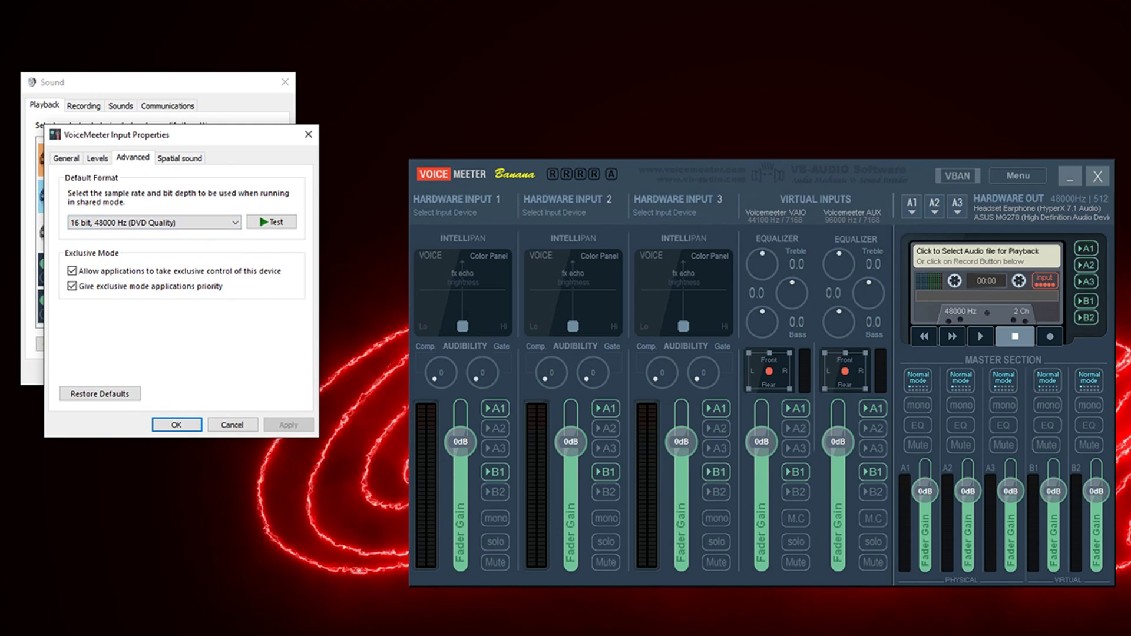
click(308, 134)
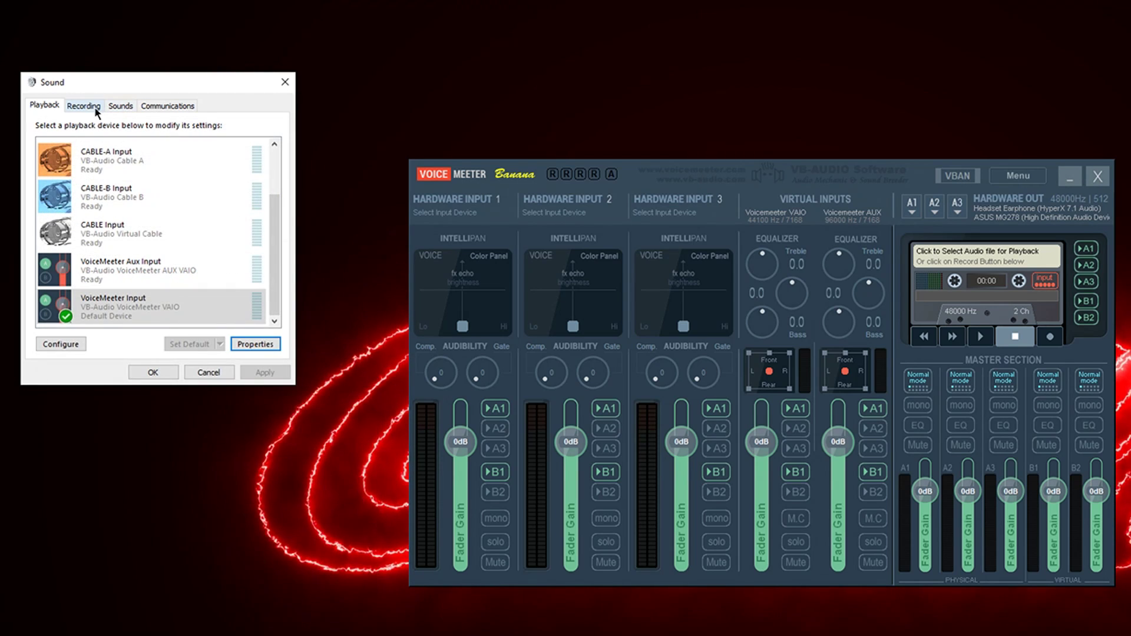
Examine the Microphone, VoiceMeeter Output and VoiceMeeter Aux Output recording devices, then close the Sound settings
click(87, 104)
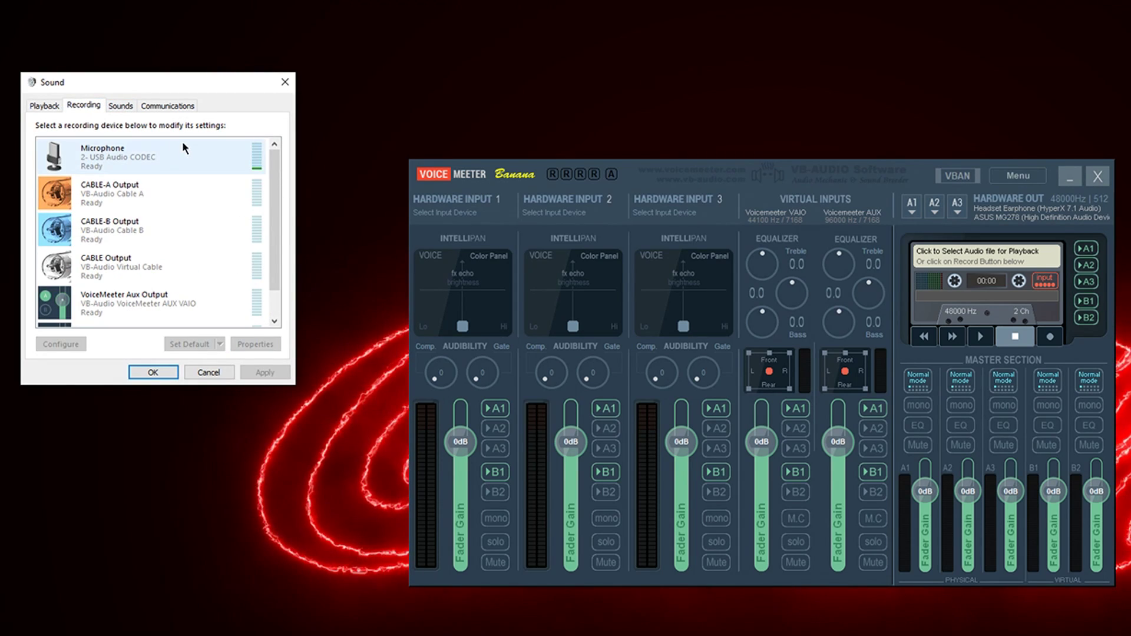
click(151, 152)
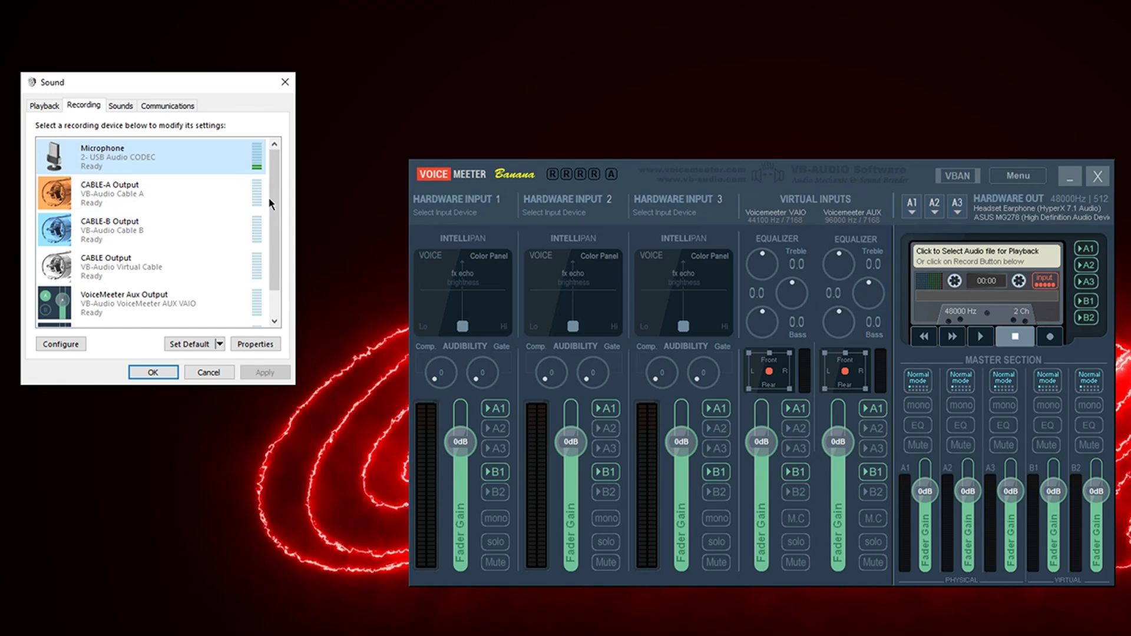
scroll(270, 204, down, 1)
click(165, 298)
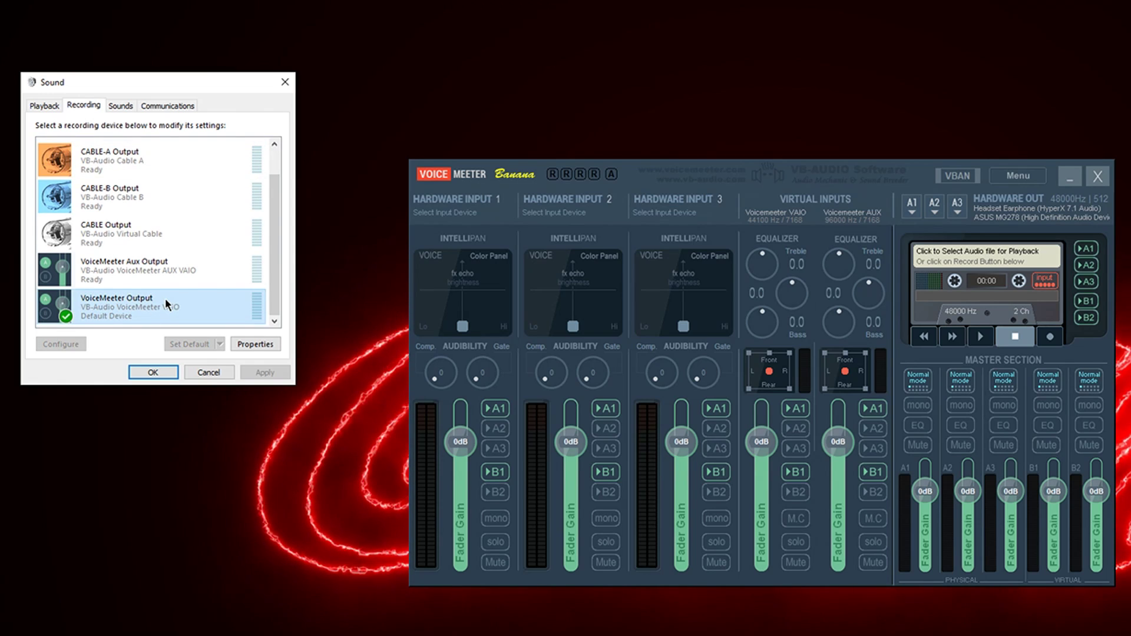
click(178, 273)
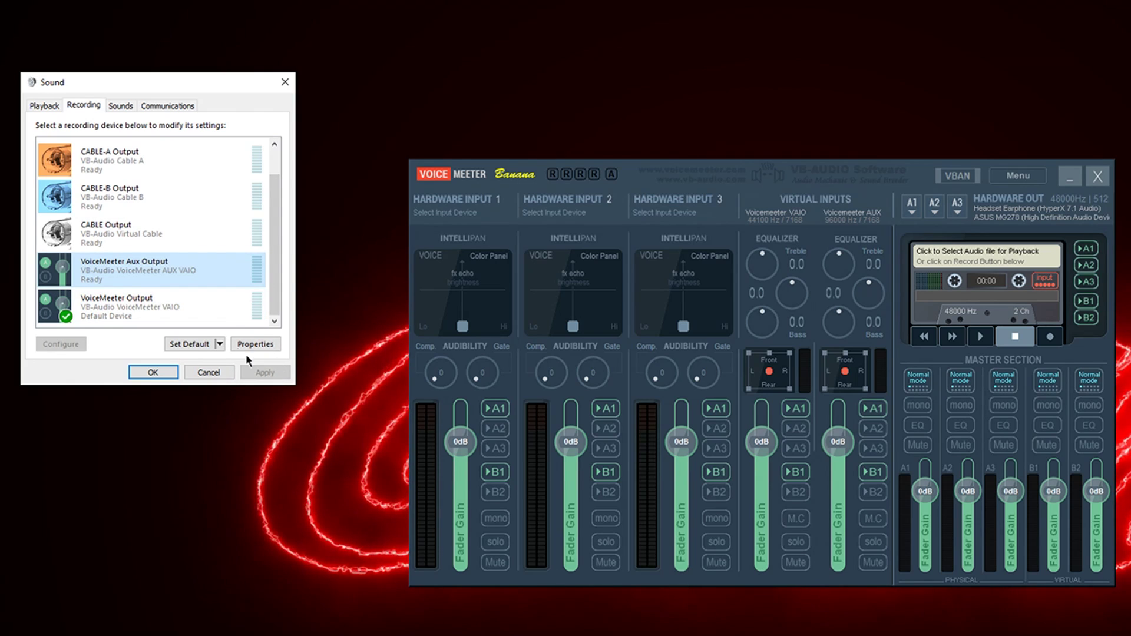
click(158, 308)
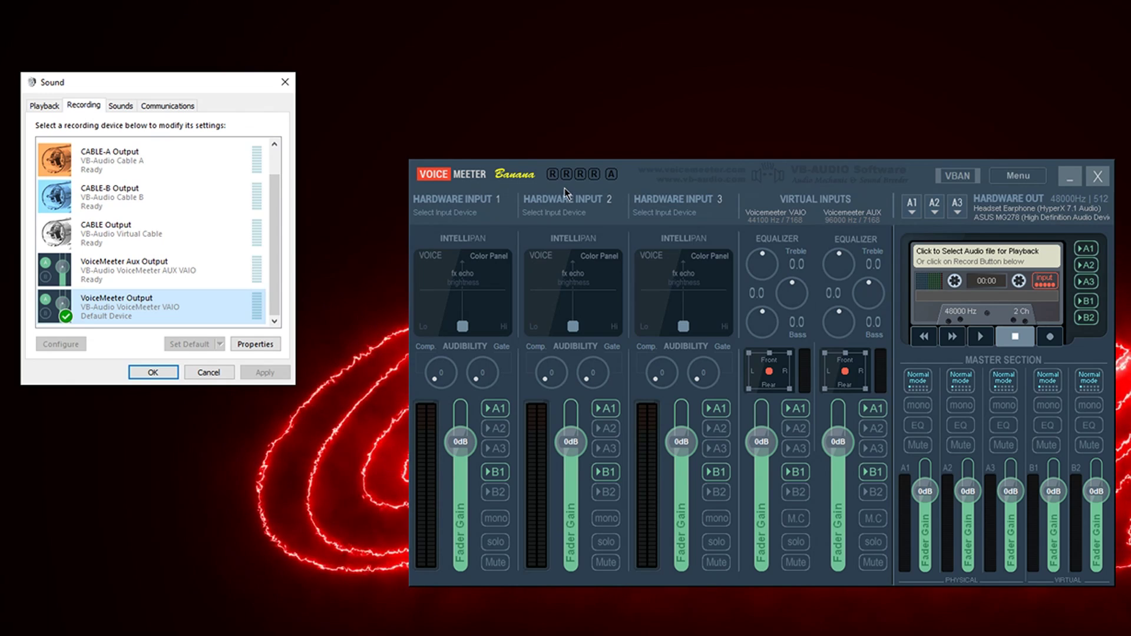
click(153, 265)
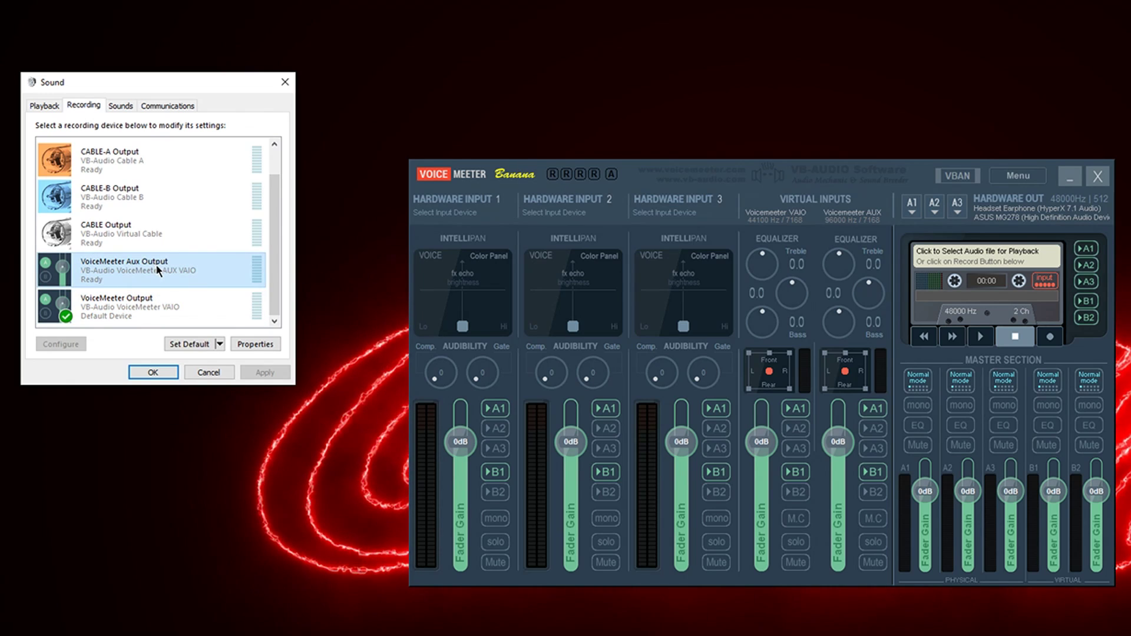
click(189, 304)
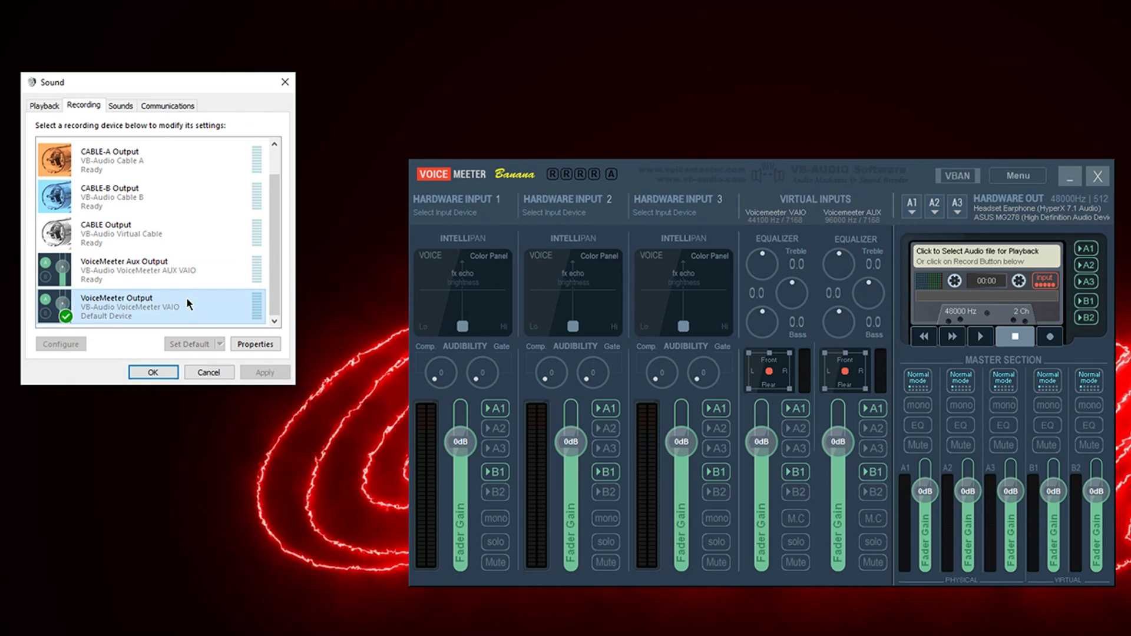
click(169, 381)
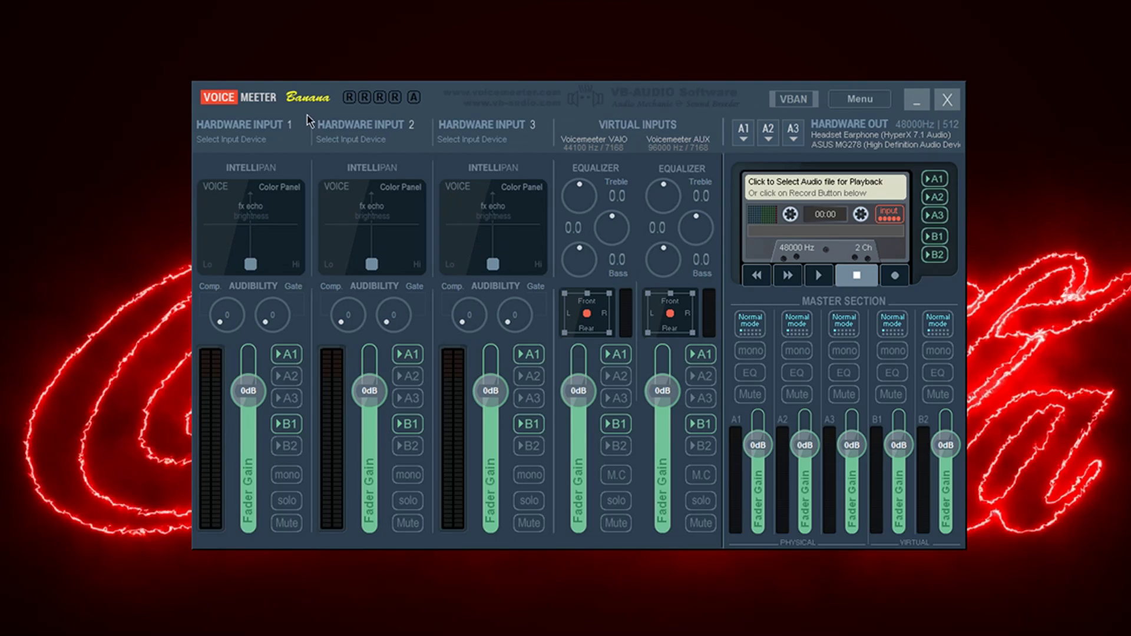
Assign WDM: CABLE Output (VB-Audio Virtual Cable) to Hardware Input 1 and rename that input Soundboard
click(245, 132)
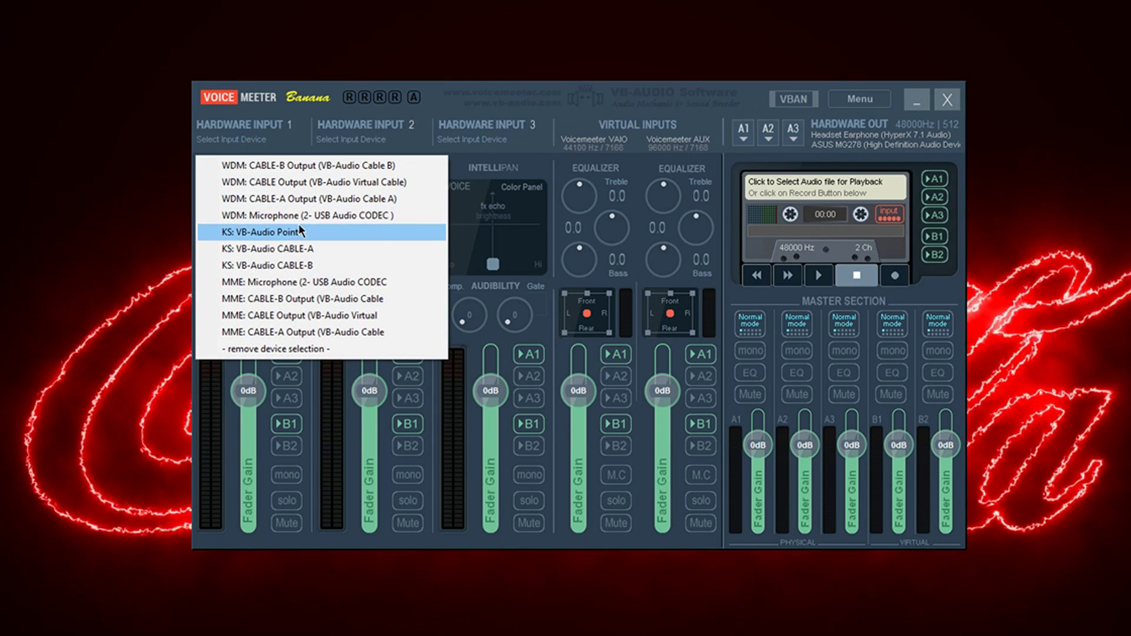
click(284, 183)
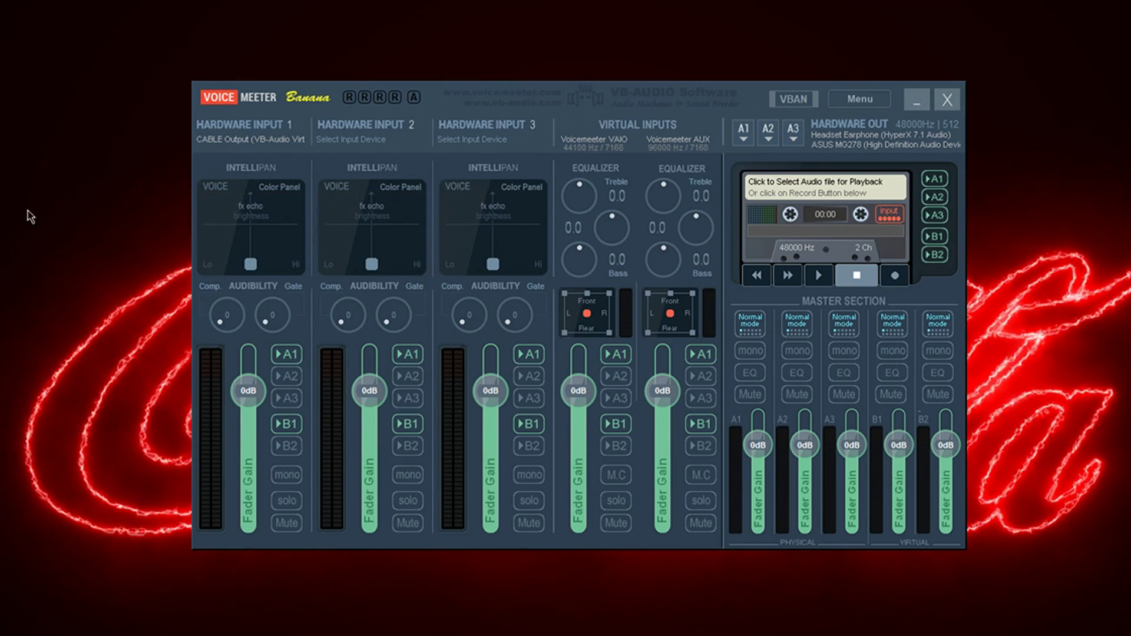
right_click(247, 139)
text(SOun)
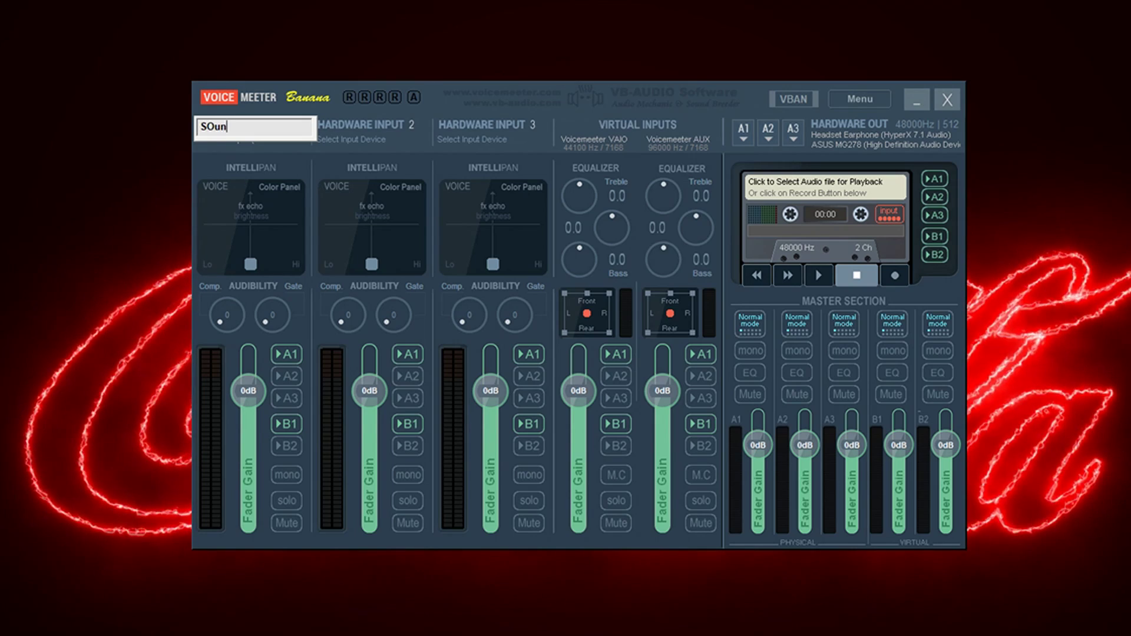
key(BackSpace)
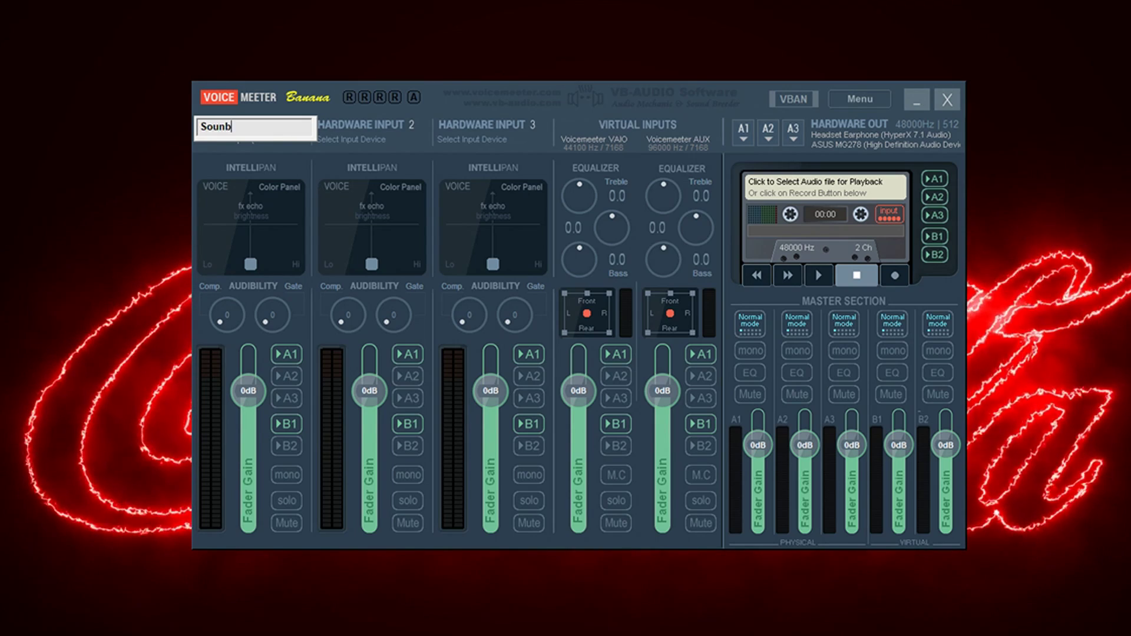
key(Return)
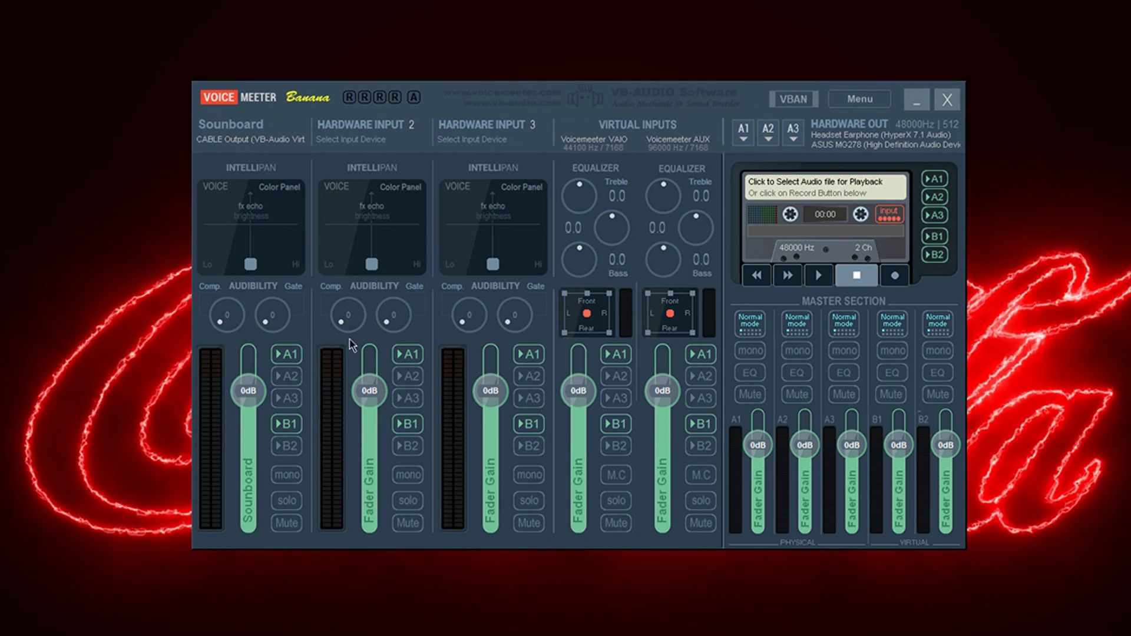
Turn off the A1 and B1 routing for Hardware Input 2 and Hardware Input 3
click(407, 354)
click(407, 424)
click(529, 354)
click(529, 424)
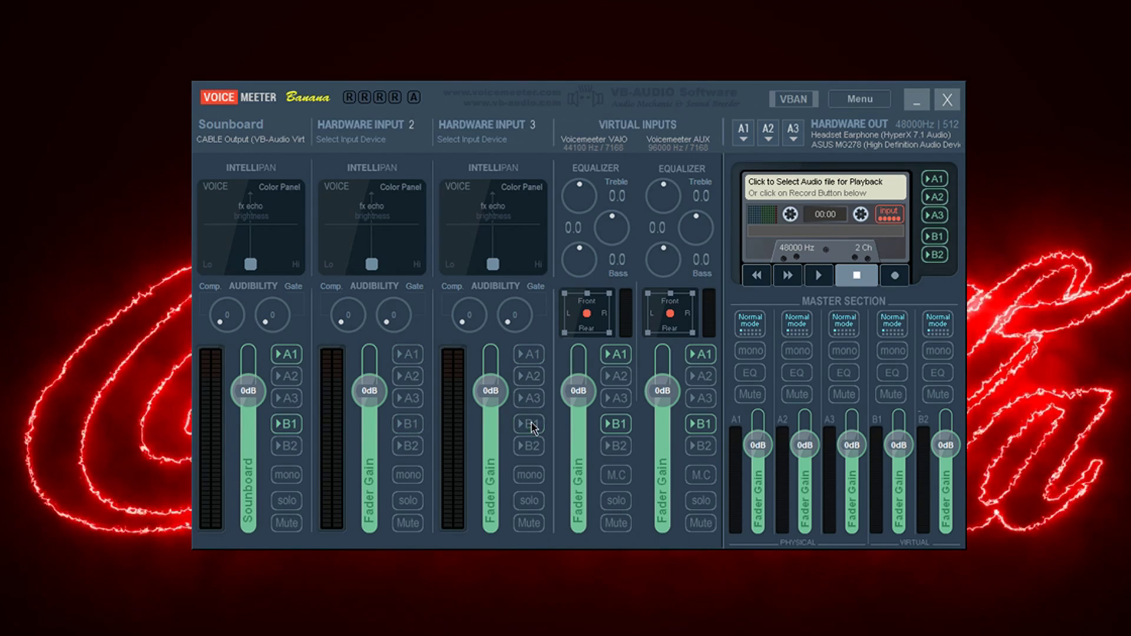
Route the Voicemeeter VAIO input to A1 and A2 only, and turn off A1 and B1 for Voicemeeter AUX
click(616, 354)
click(616, 357)
click(616, 424)
click(700, 424)
click(700, 354)
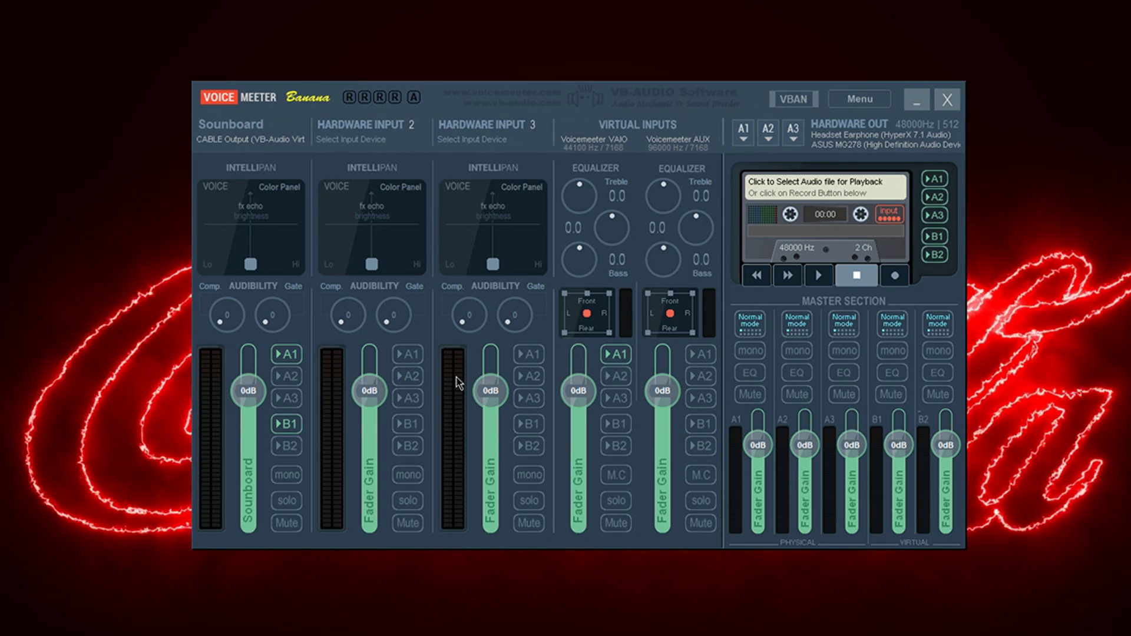
click(616, 375)
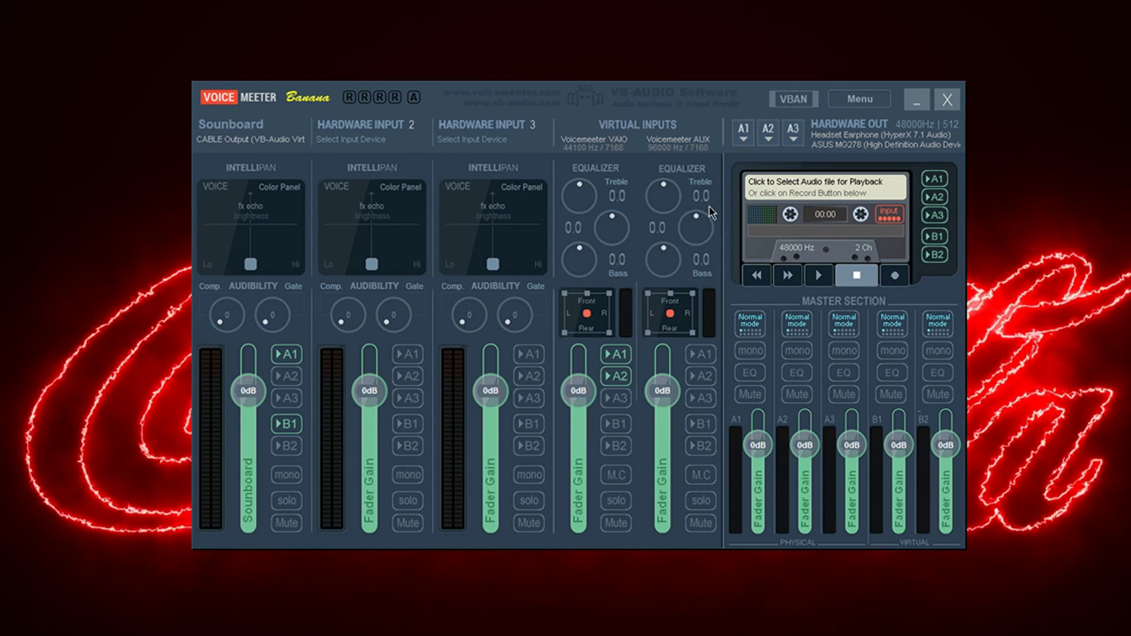
Set output A1 to WDM: Headset Earphone (HyperX 7.1 Audio) and A2 to WDM: ASUS MG278, and mute A2 in the master section
click(741, 141)
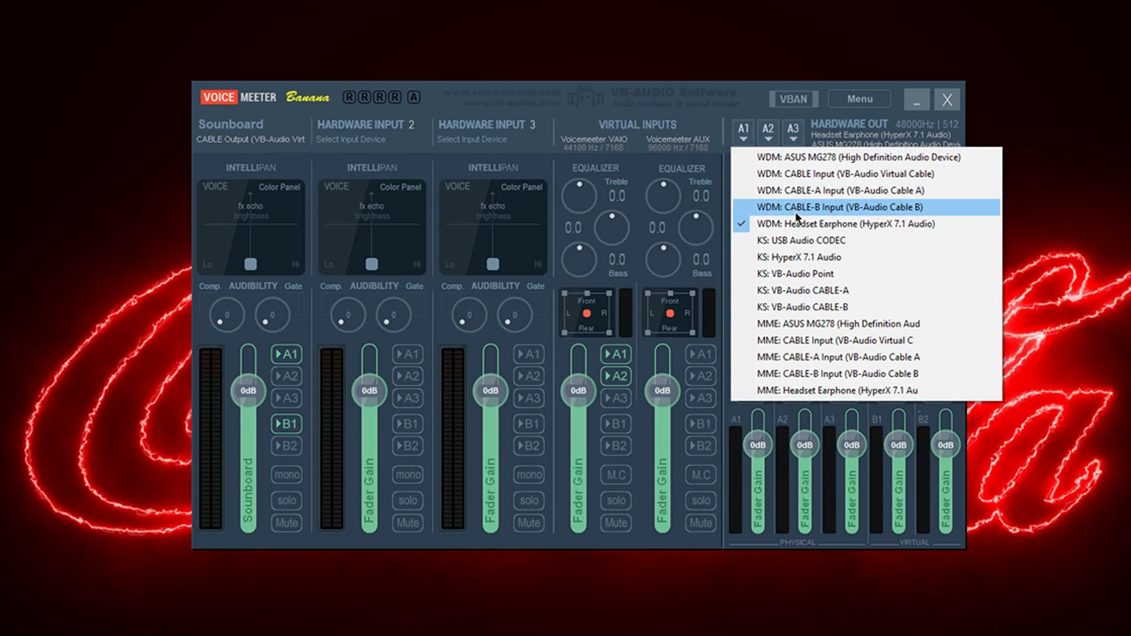
click(799, 224)
click(768, 132)
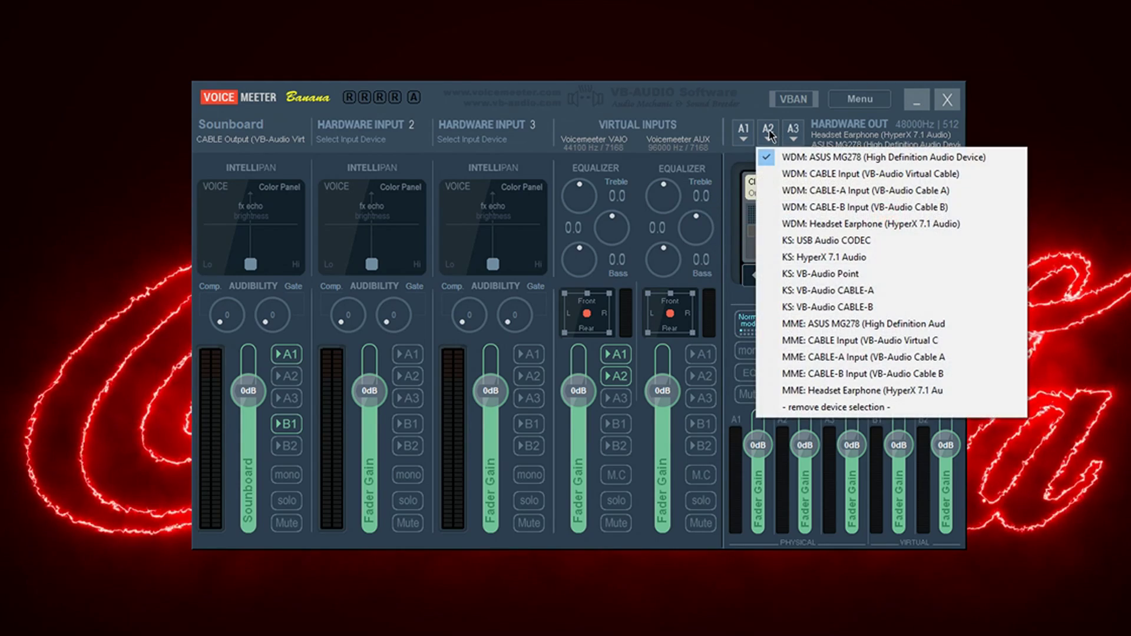
click(799, 154)
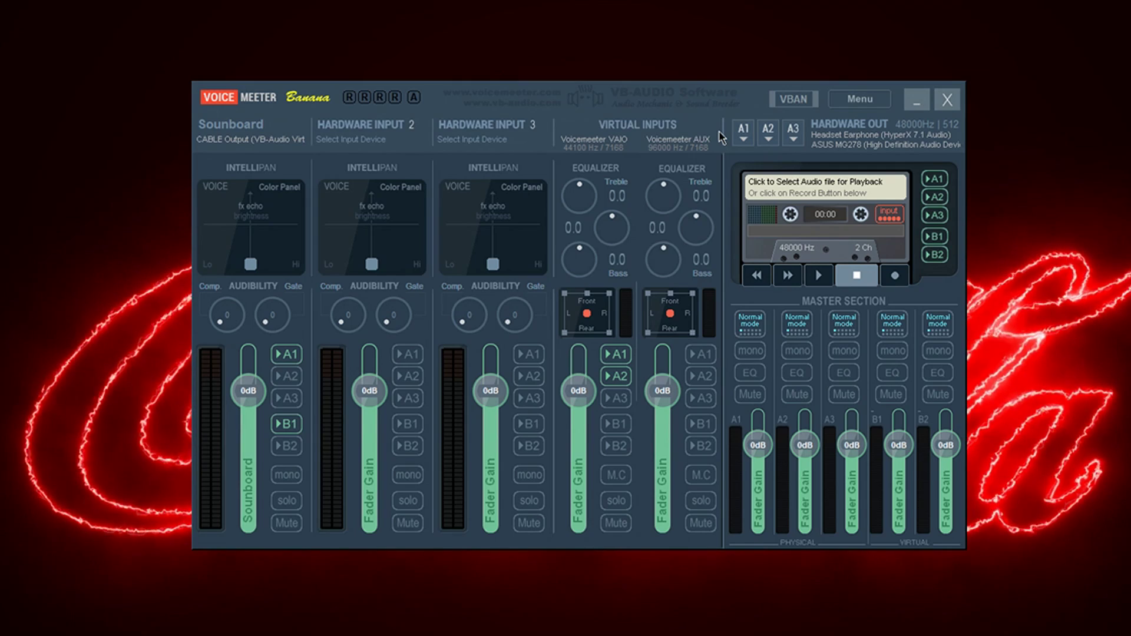
click(806, 394)
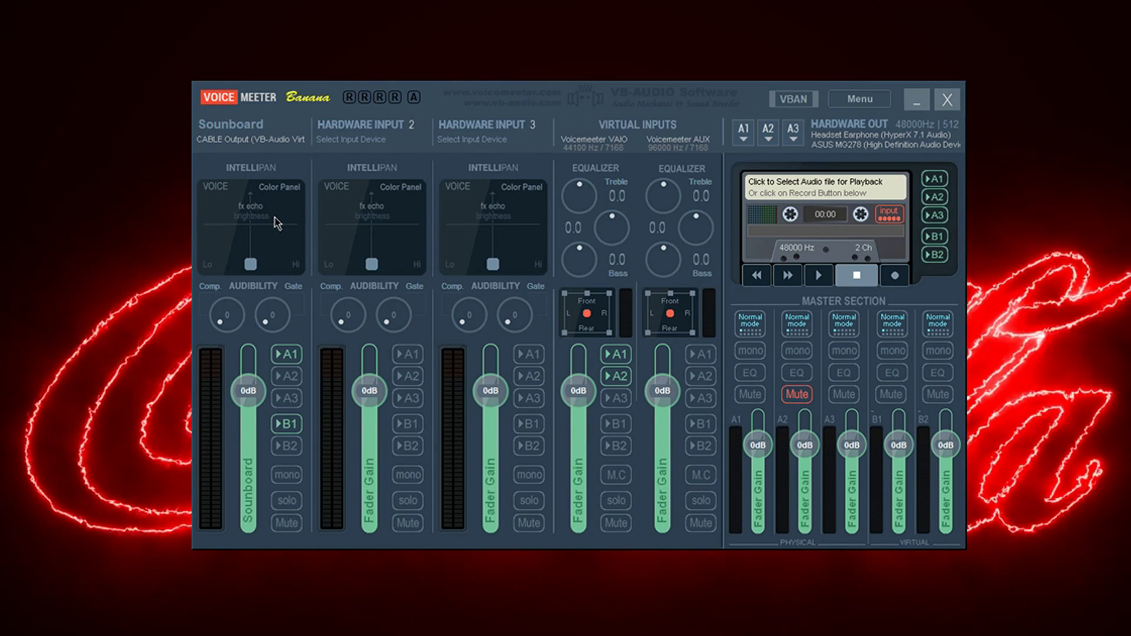
Assign WDM: Microphone (2- USB Audio CODEC) to Hardware Input 3 and rename that input Mic
click(371, 142)
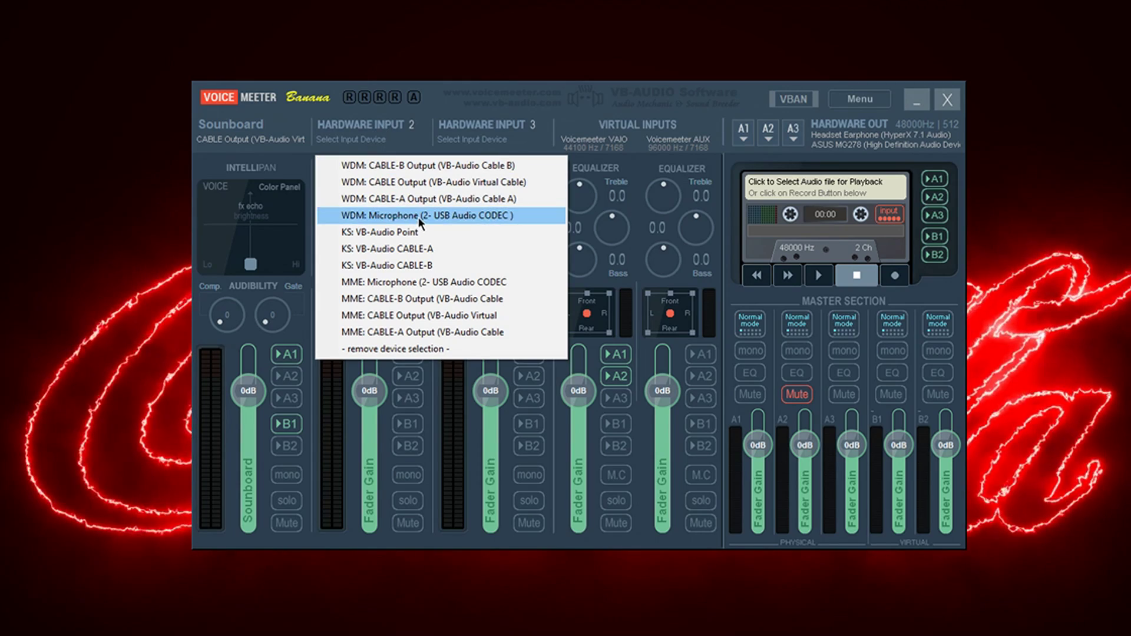
click(477, 143)
click(477, 142)
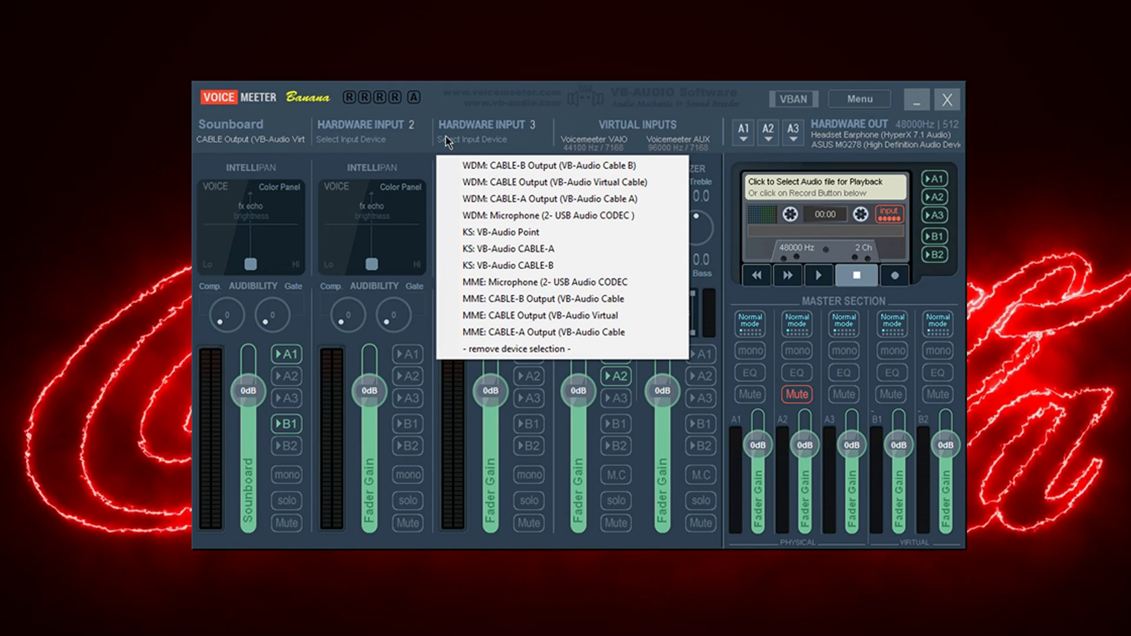
click(520, 215)
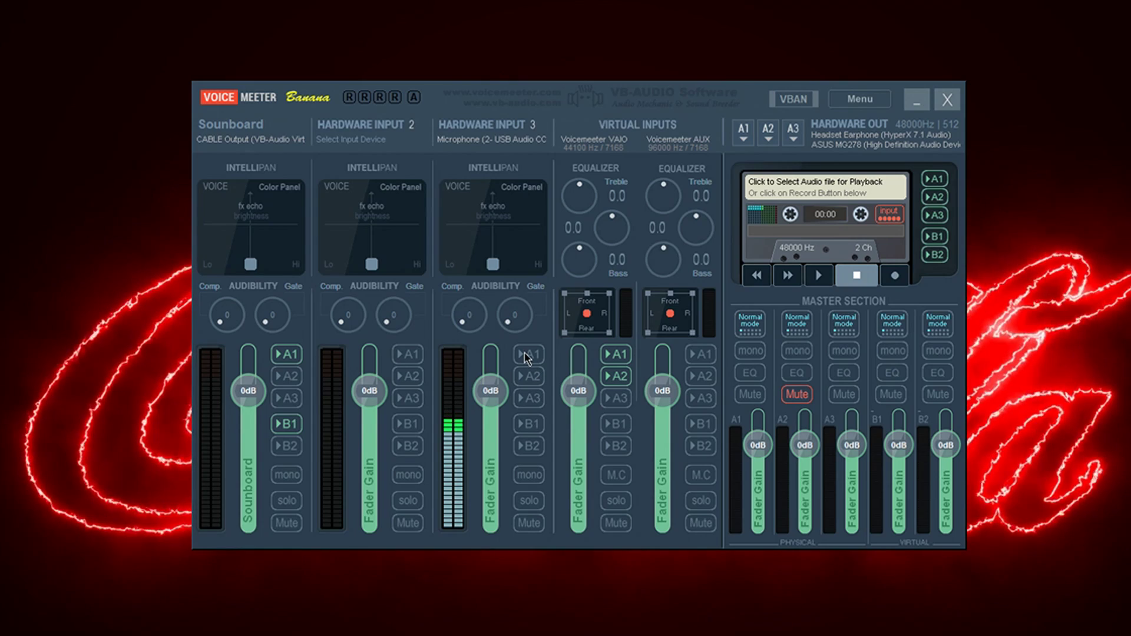
right_click(373, 143)
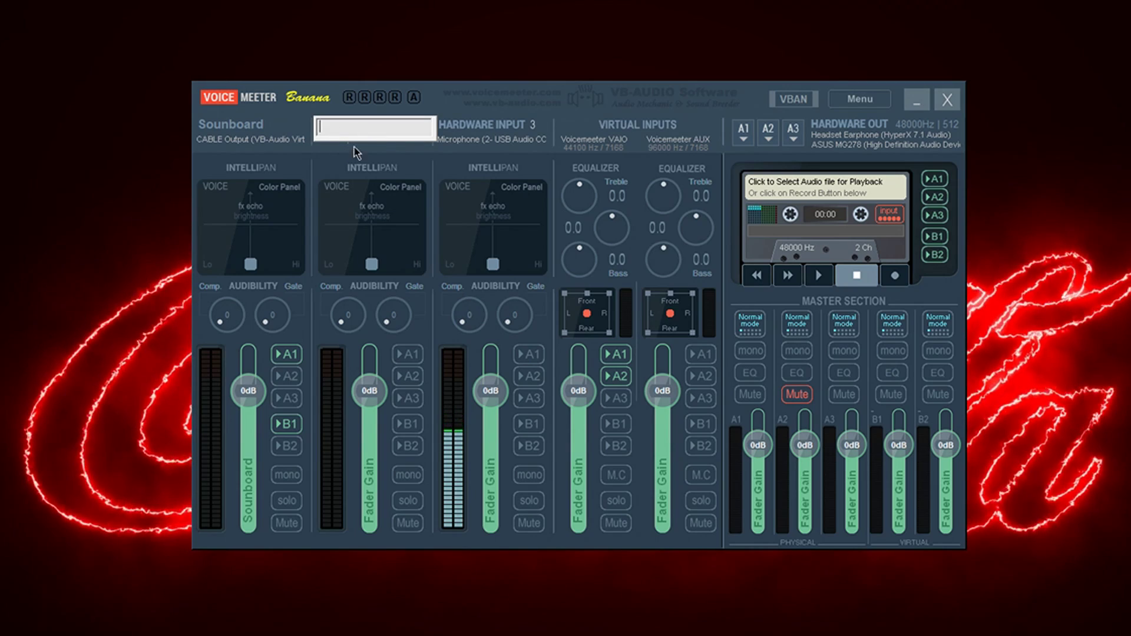
right_click(497, 131)
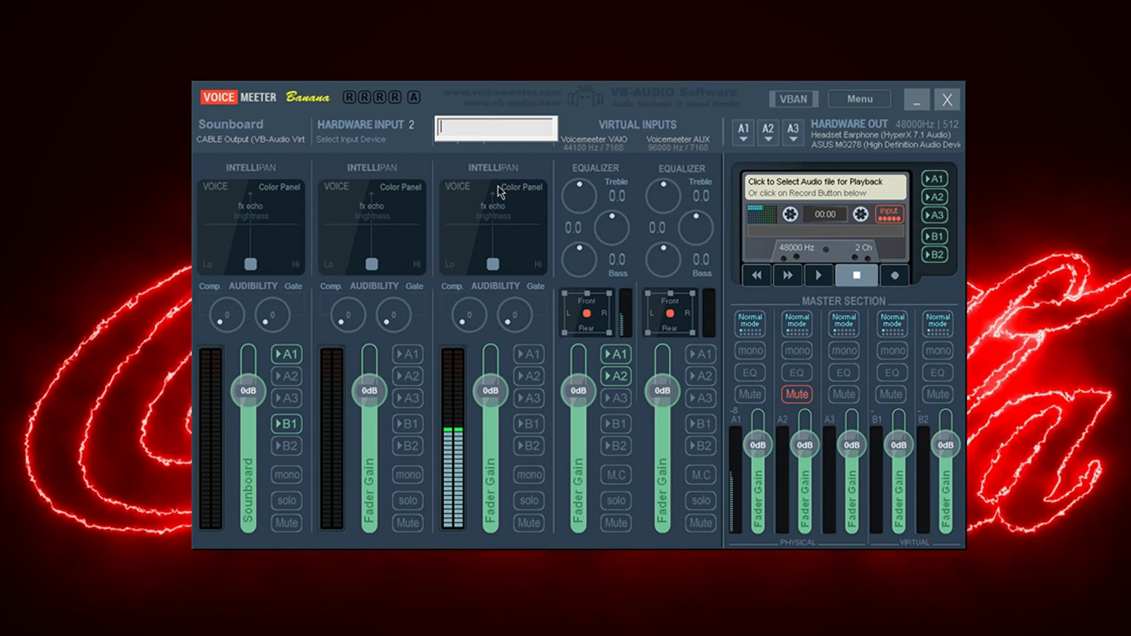
text(Mic)
key(Return)
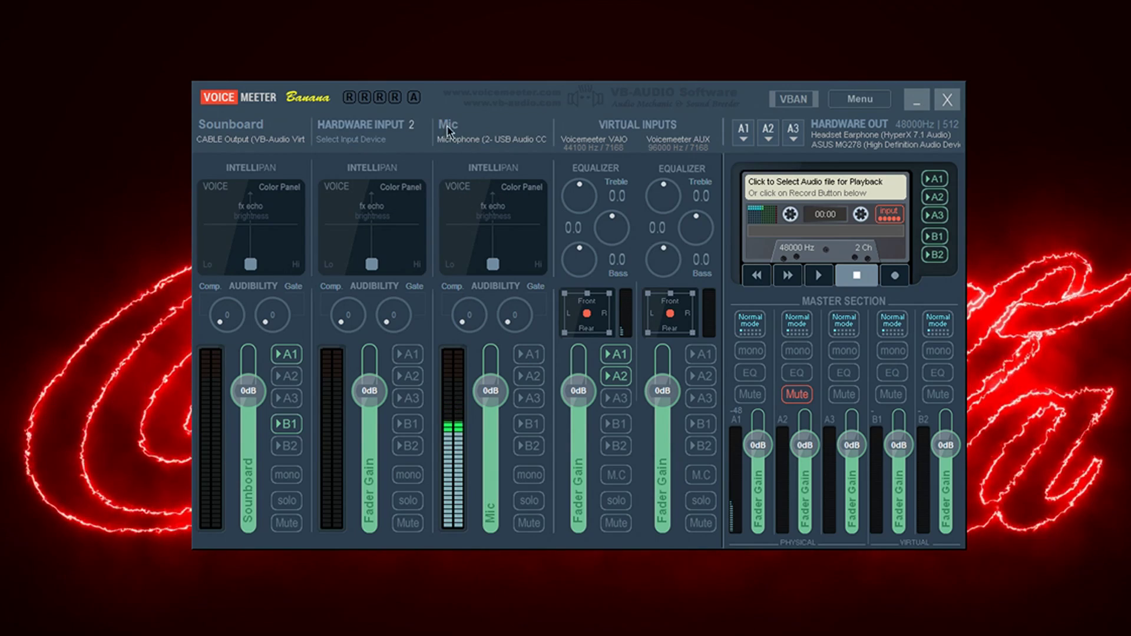
Rename Hardware Input 2 as Discord and assign WDM: CABLE-A Output (VB-Audio Cable A) to it
right_click(381, 121)
text(Discord)
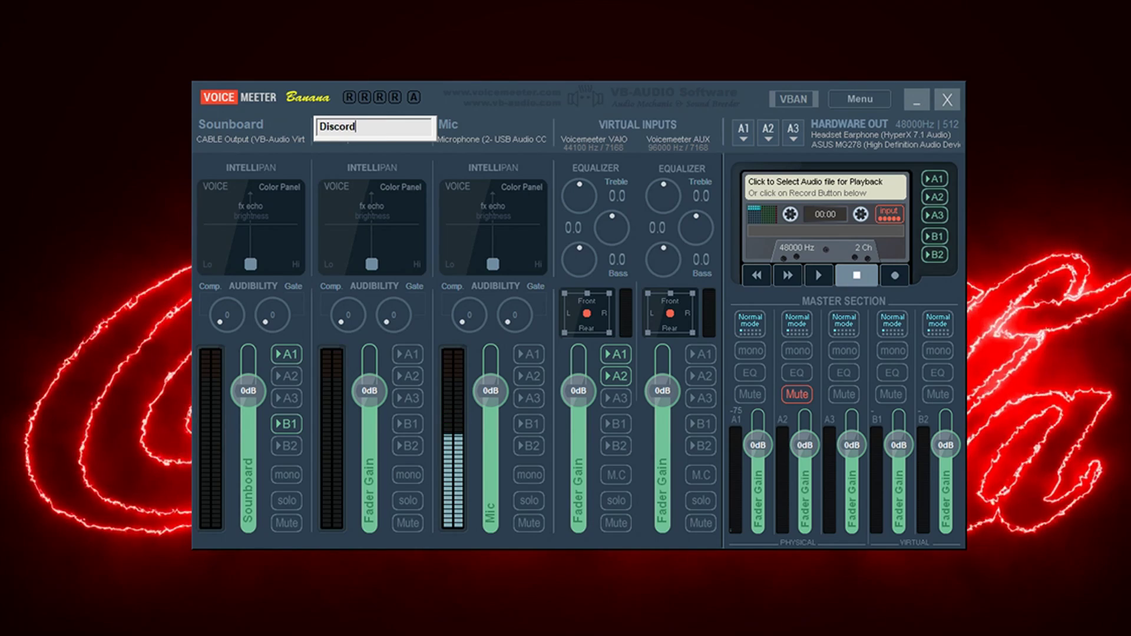
key(Return)
click(384, 139)
click(414, 199)
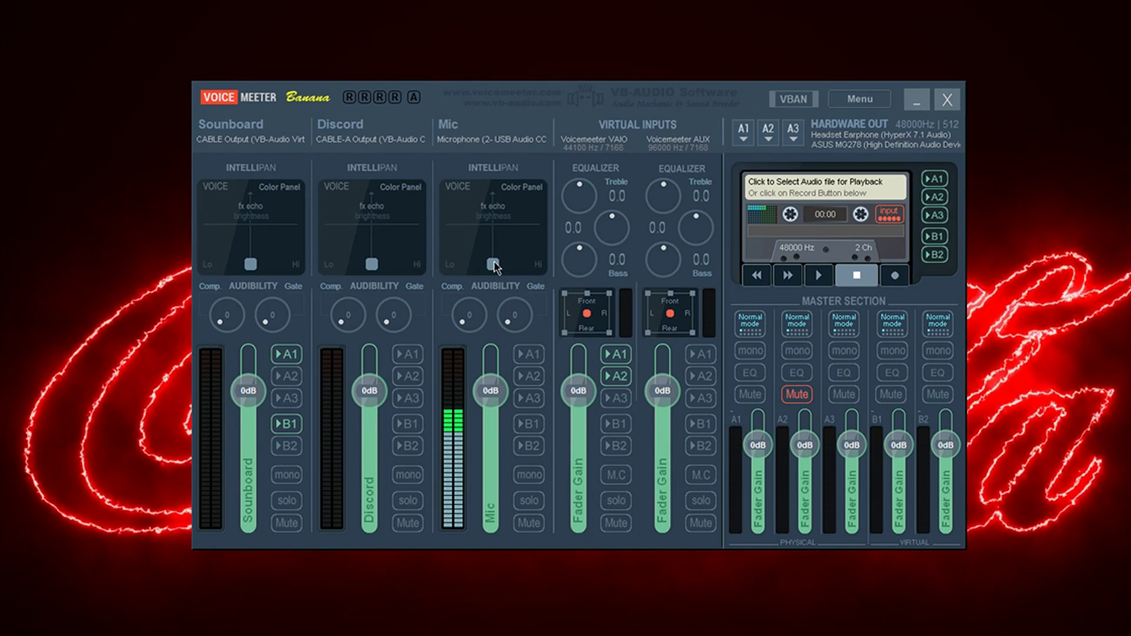
Adjust the Mic input's Intellipan voice point to slightly on the Lo side of centre and a little brighter
drag(494, 264, 434, 284)
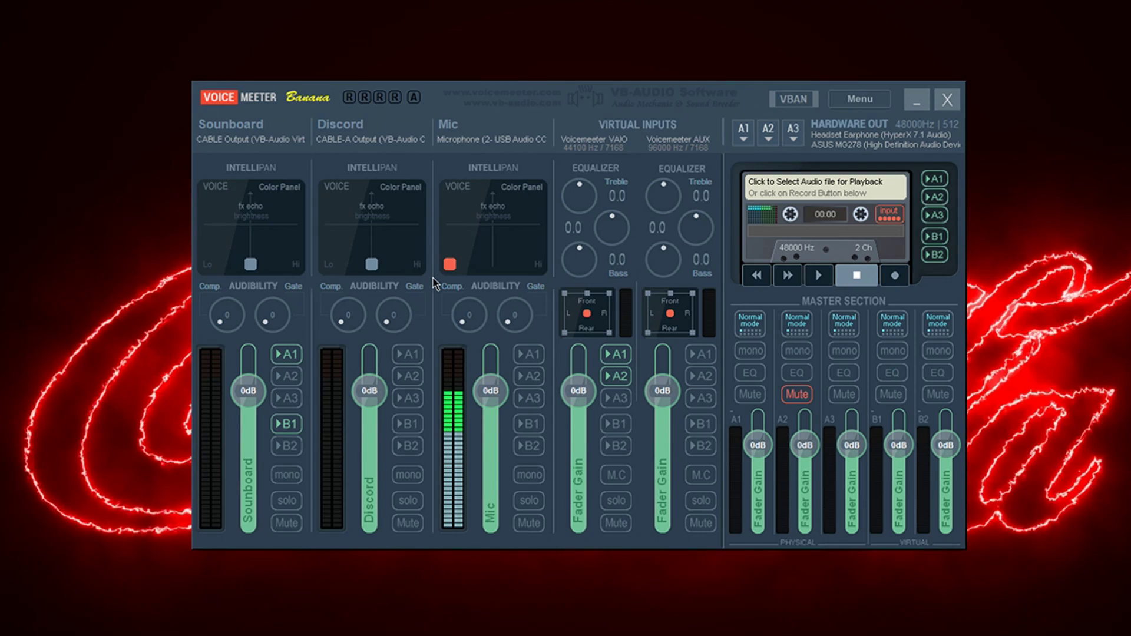
drag(435, 283, 478, 248)
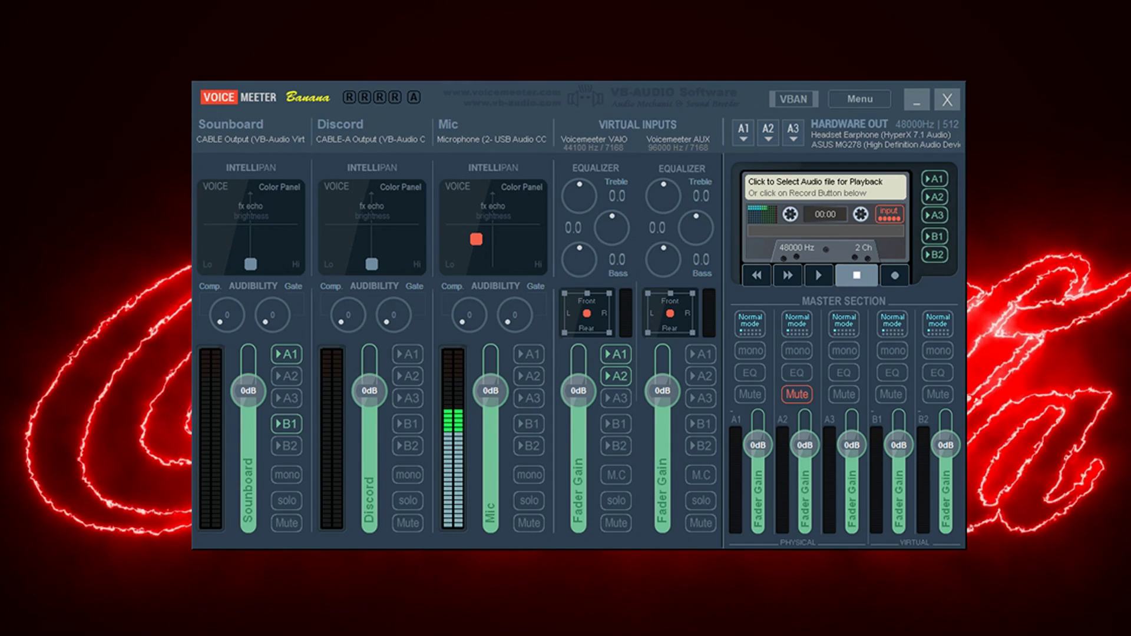
Switch to Discord and set the input device in its Voice & Video settings to VoiceMeeter Output
click(224, 629)
click(298, 347)
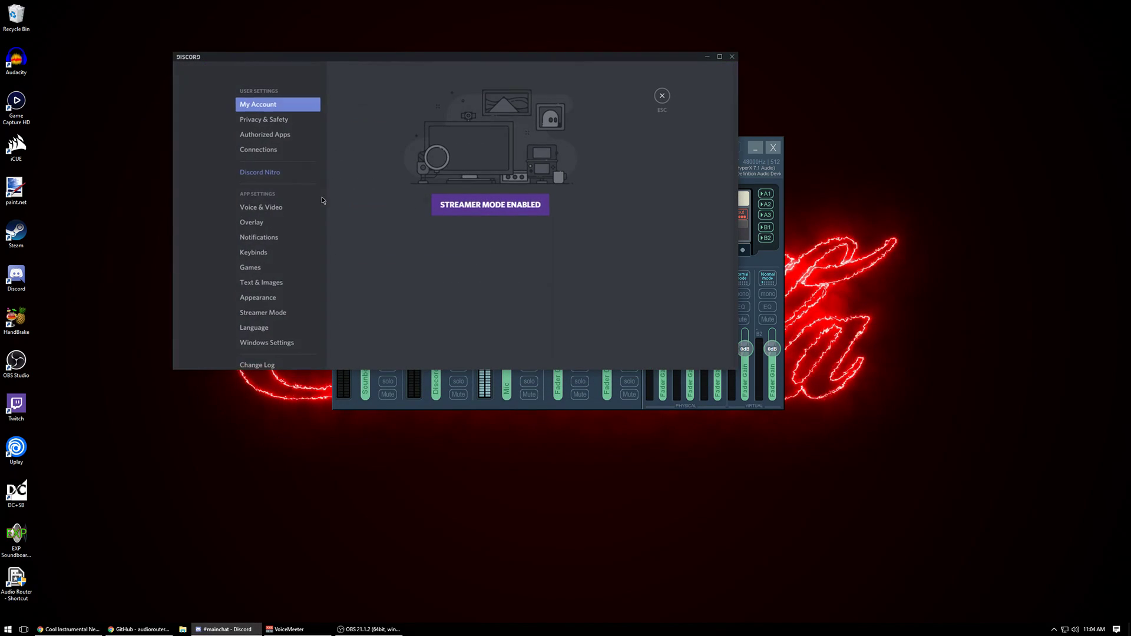
click(268, 207)
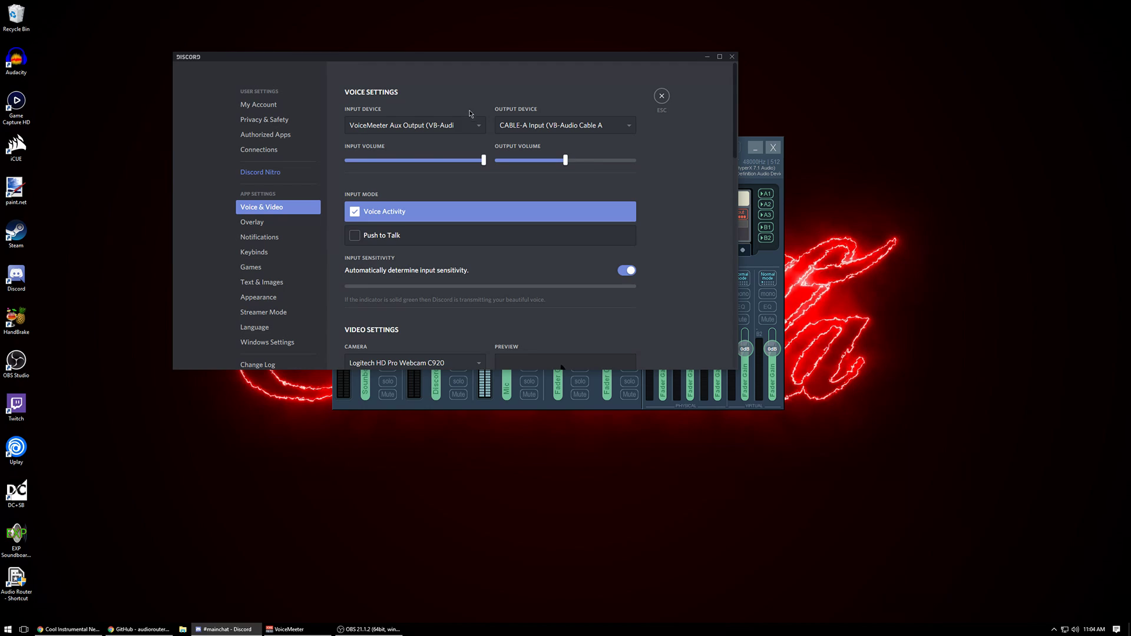
click(448, 125)
scroll(439, 177, up, 1)
click(438, 160)
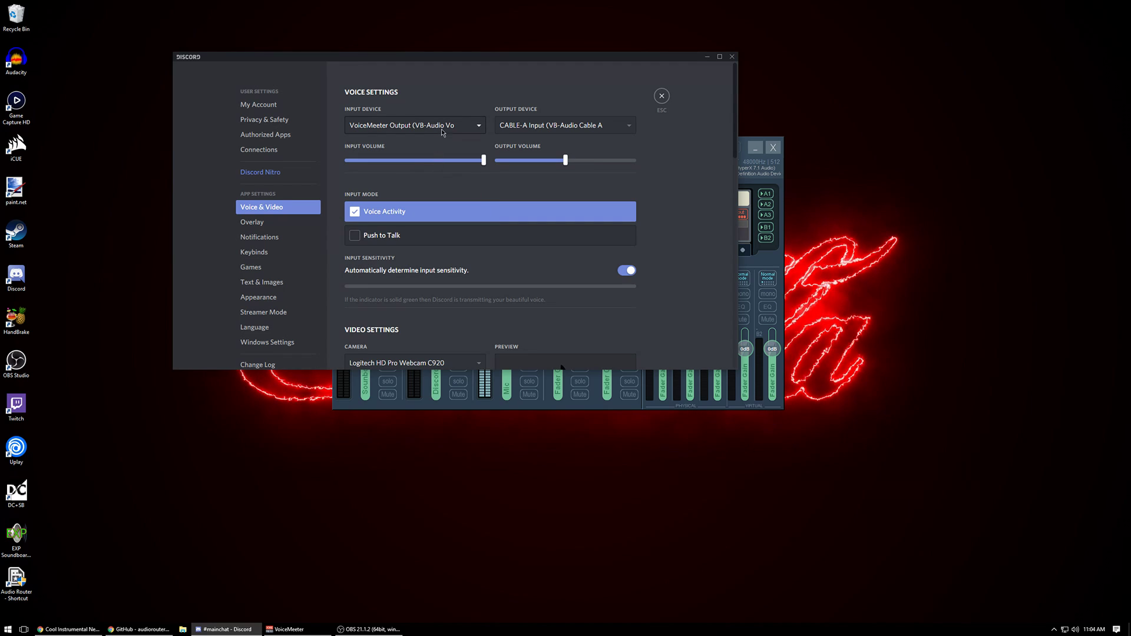
Arrange the Voicemeeter window above the Discord window and route the Mic input to B1
drag(435, 65, 526, 396)
drag(548, 139, 549, 33)
drag(549, 399, 549, 318)
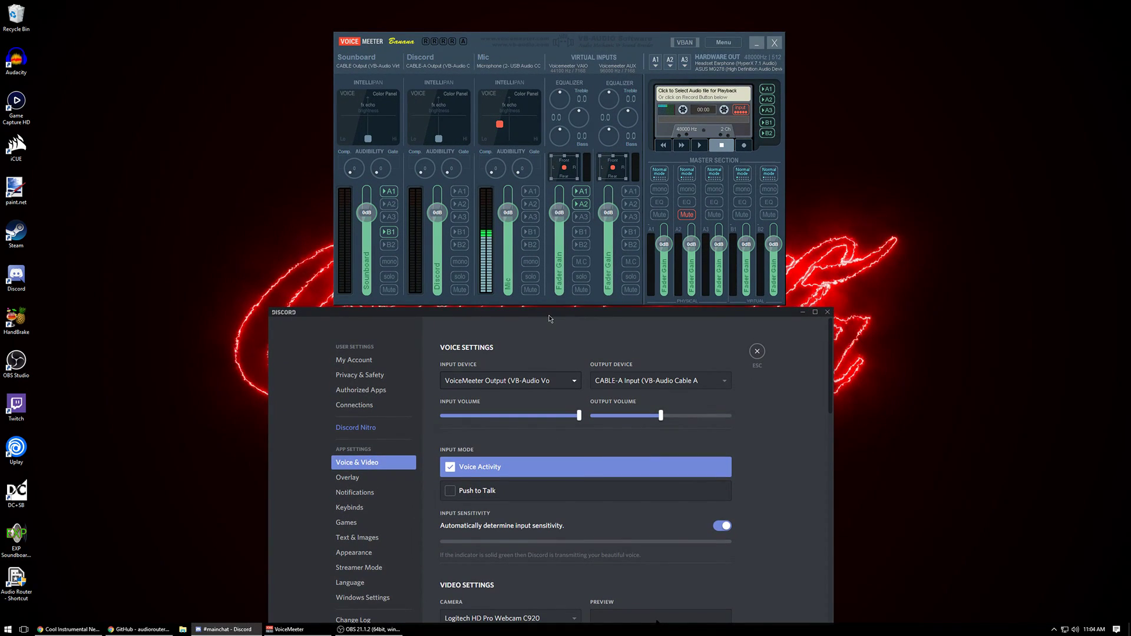
click(531, 232)
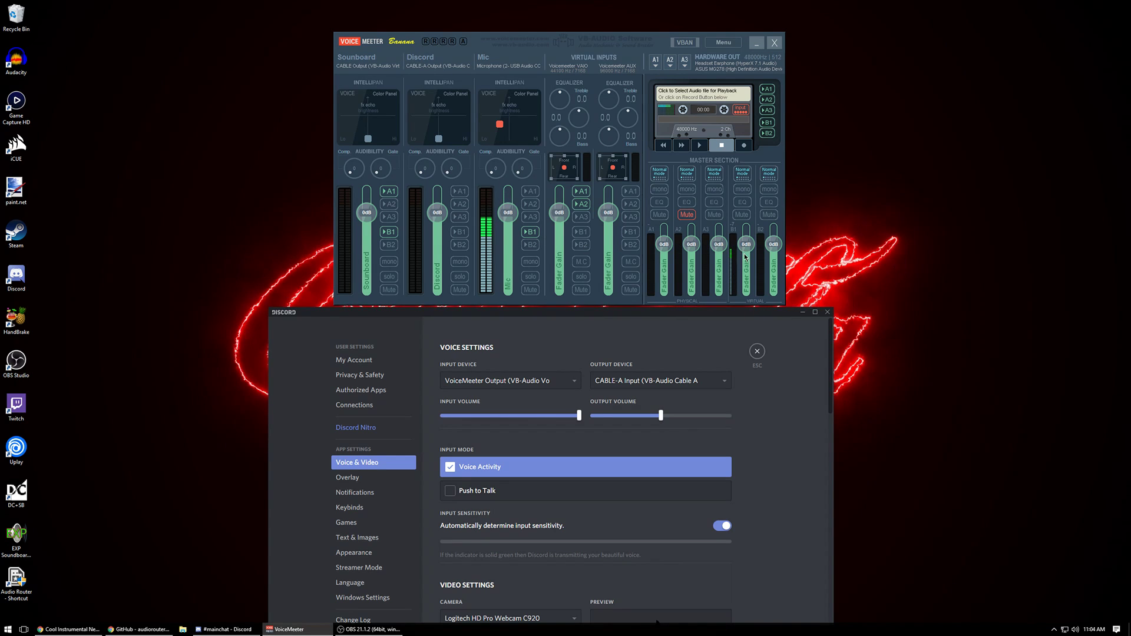
Reselect VoiceMeeter Output as Discord's input device and reposition the Discord window below the mixer
click(479, 382)
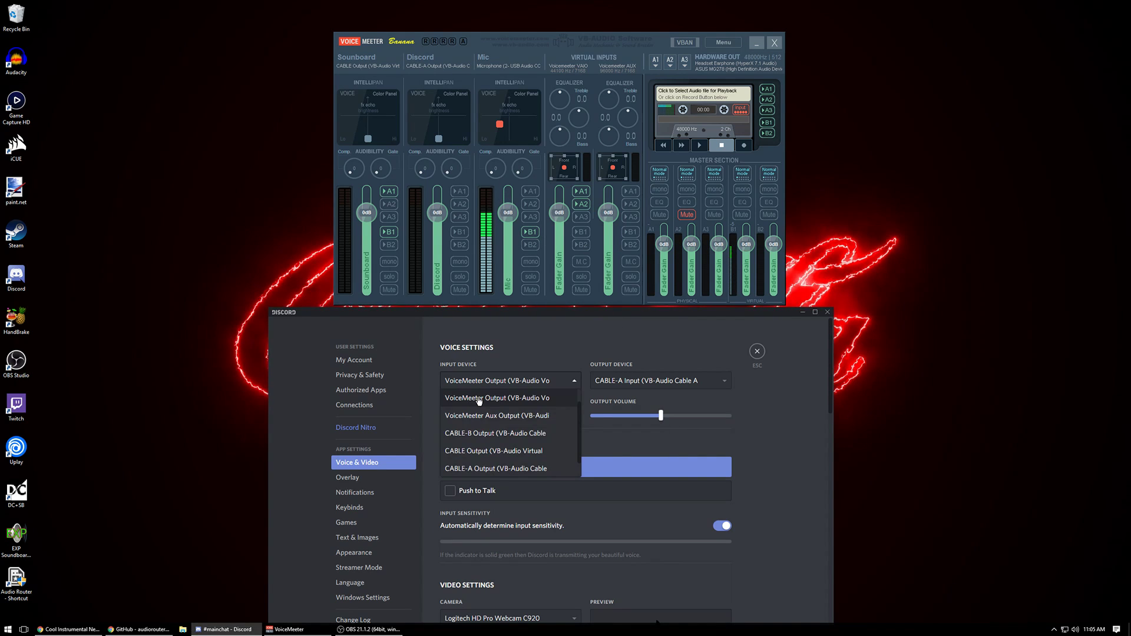
click(479, 399)
click(756, 351)
drag(575, 312, 584, 223)
click(402, 524)
click(377, 376)
drag(537, 228, 527, 292)
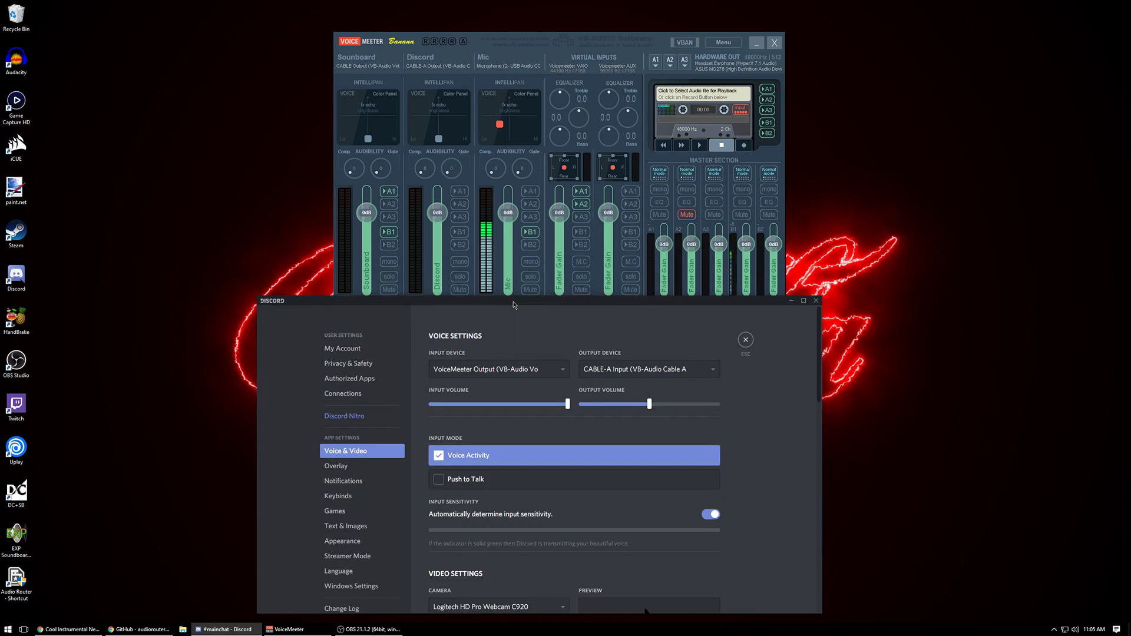
Leave Discord's settings and join the Sulking voice channel
key(Escape)
scroll(390, 431, down, 3)
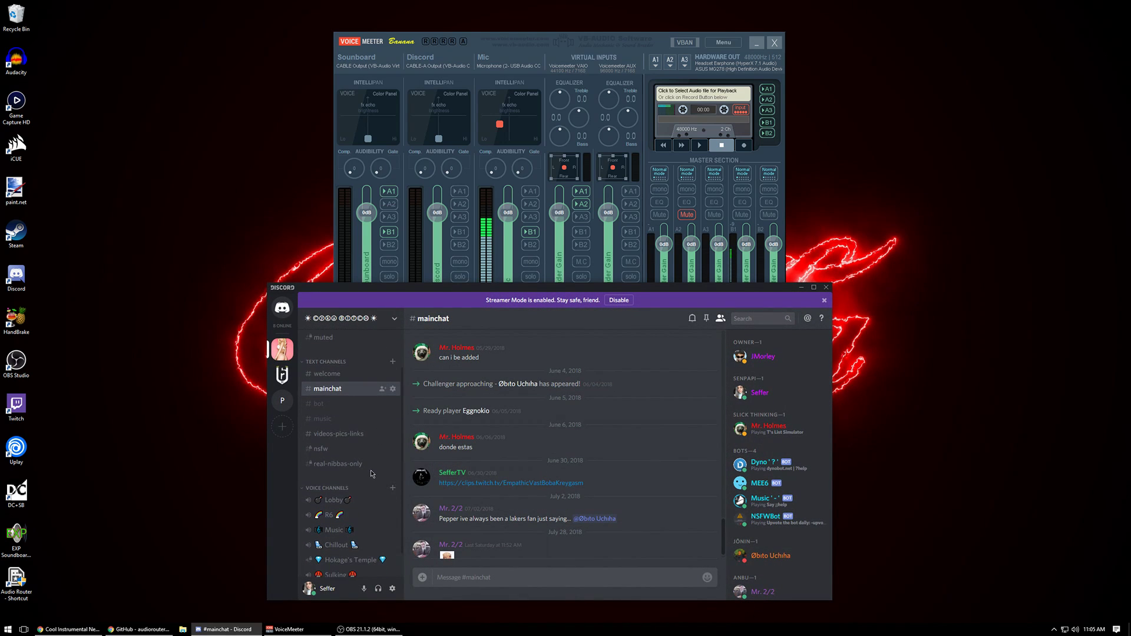
click(352, 546)
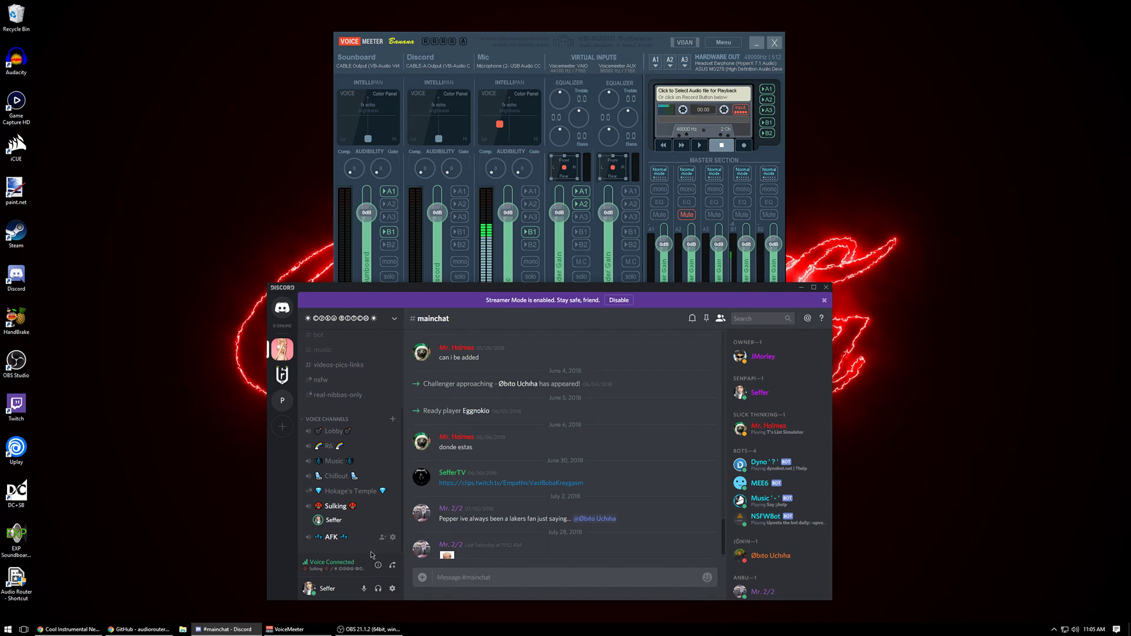
Check the input sensitivity meter in Discord's Voice & Video settings, then minimize Discord and reposition the Voicemeeter window
click(392, 588)
click(377, 438)
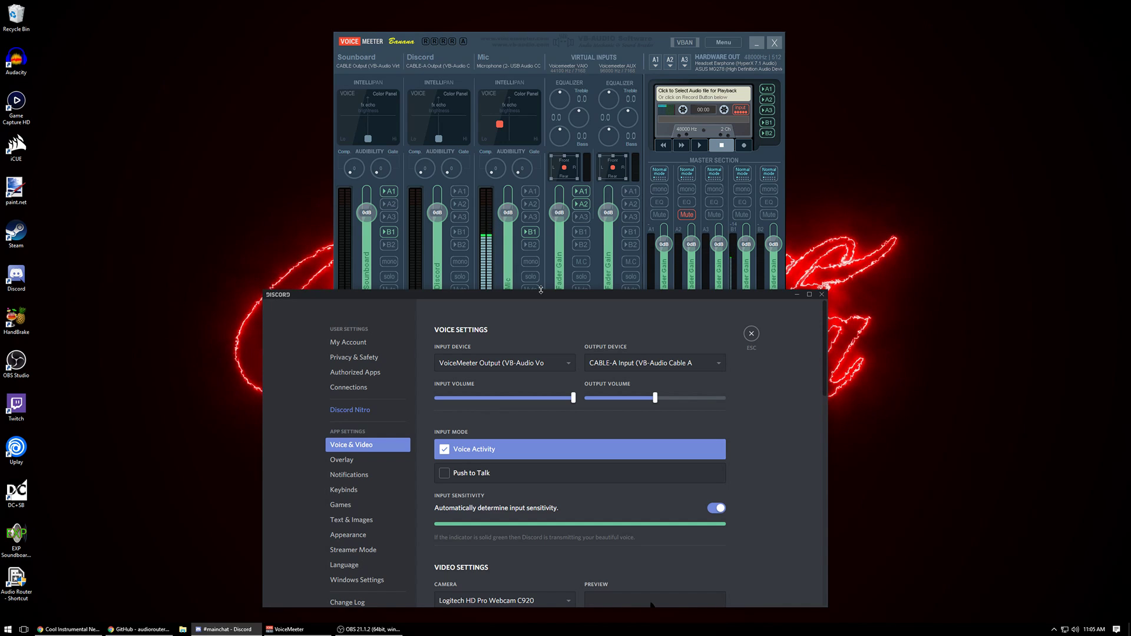
click(750, 333)
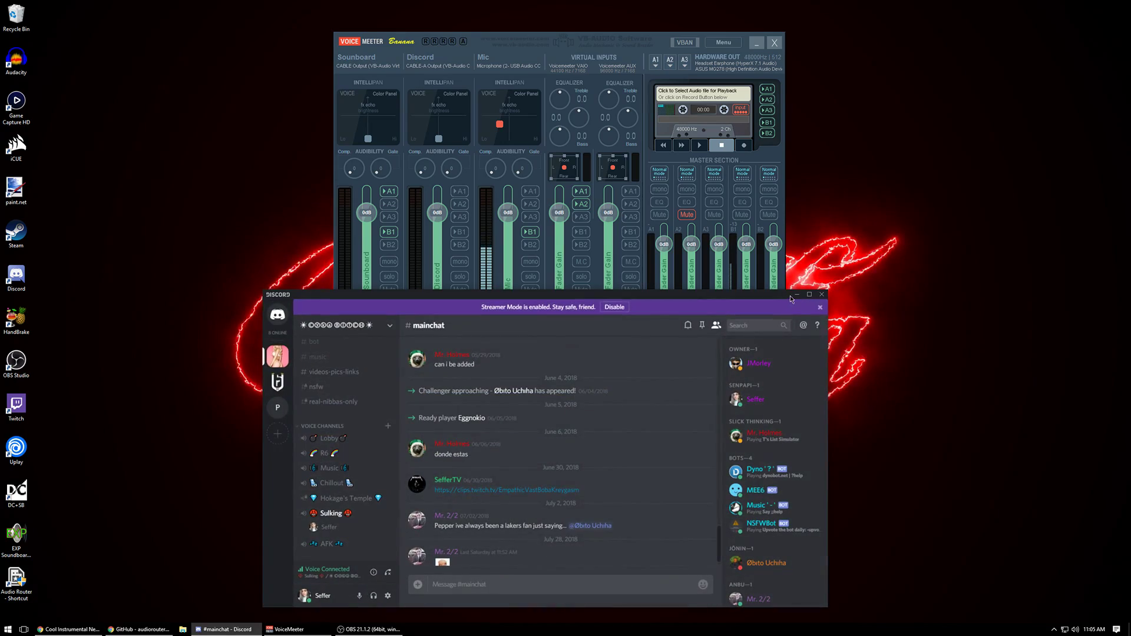
click(796, 294)
drag(663, 35, 673, 63)
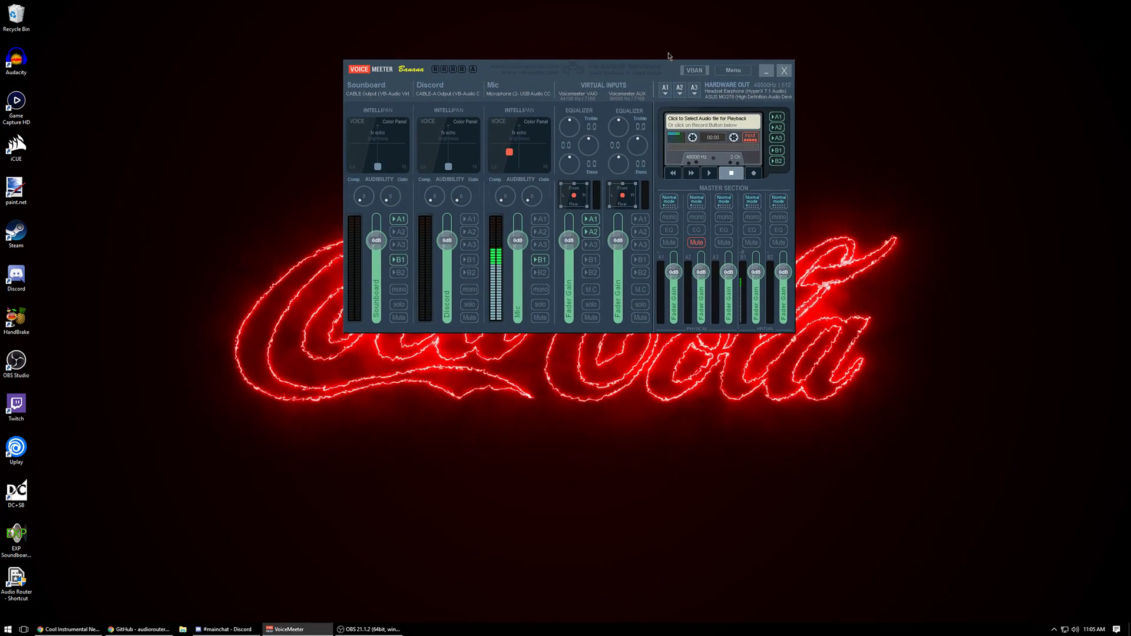
Launch Audio Router from the desktop and move its window near the upper middle of the screen
click(277, 451)
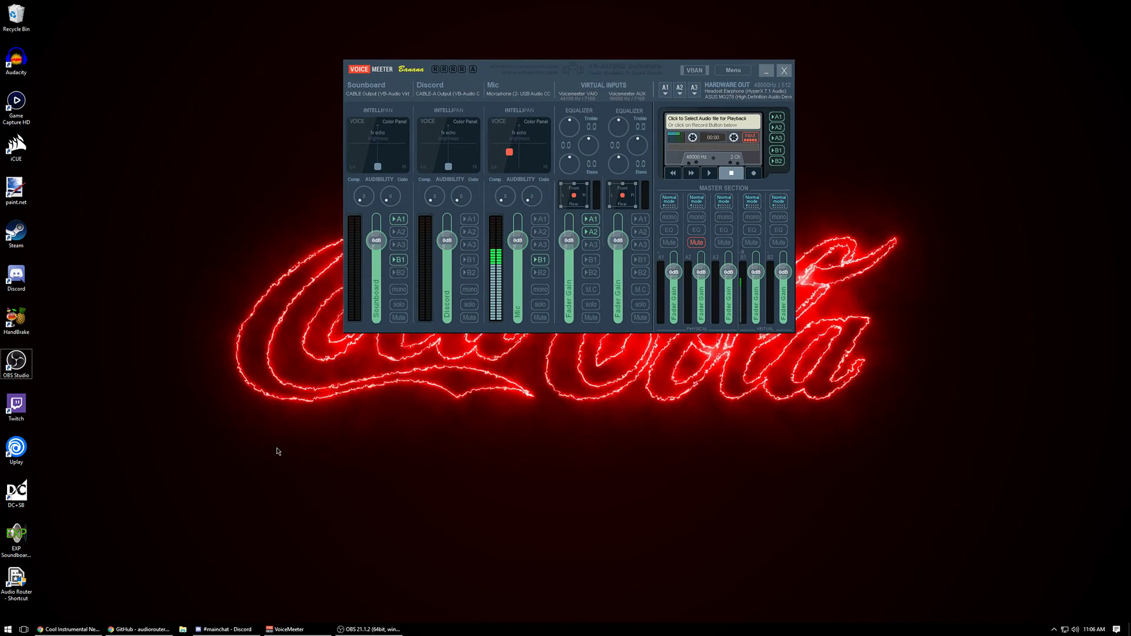
click(9, 577)
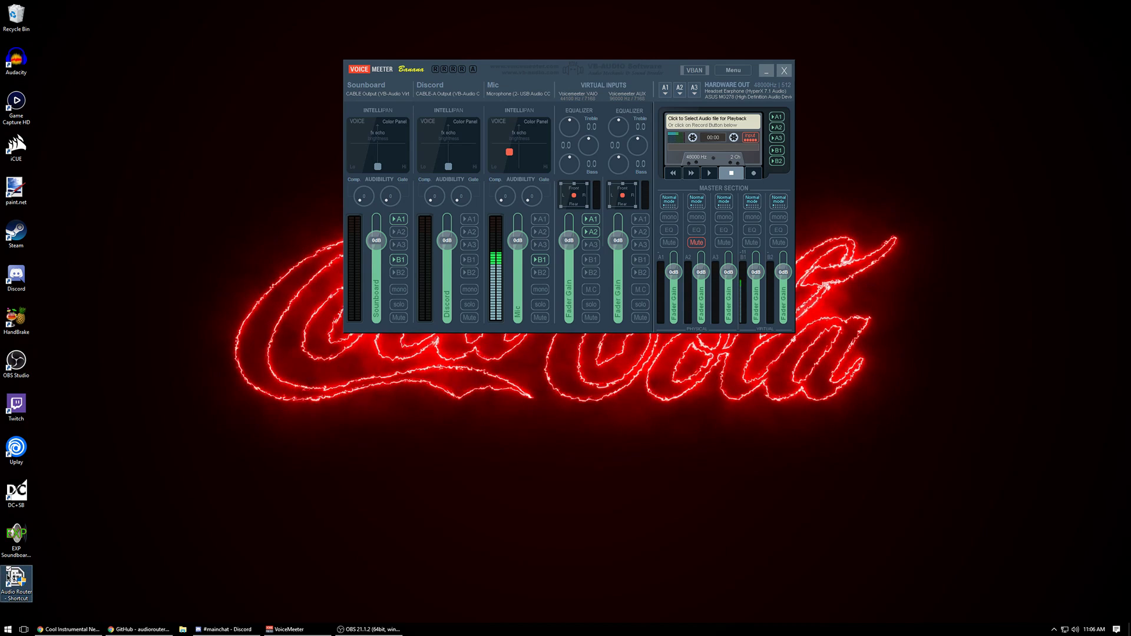
double_click(8, 577)
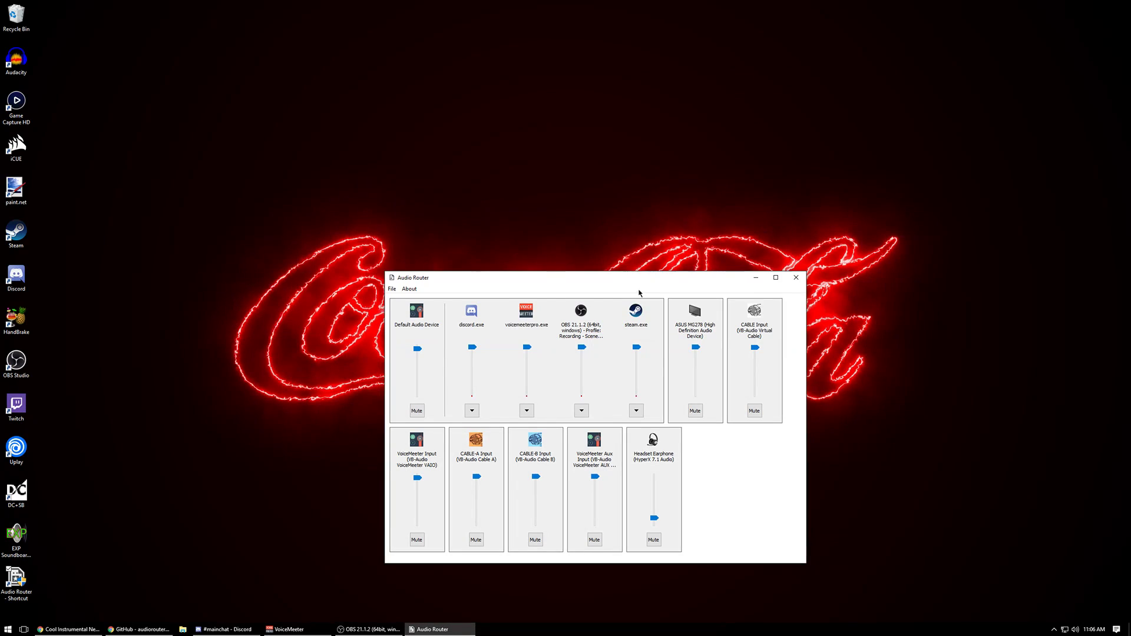
drag(605, 280, 546, 120)
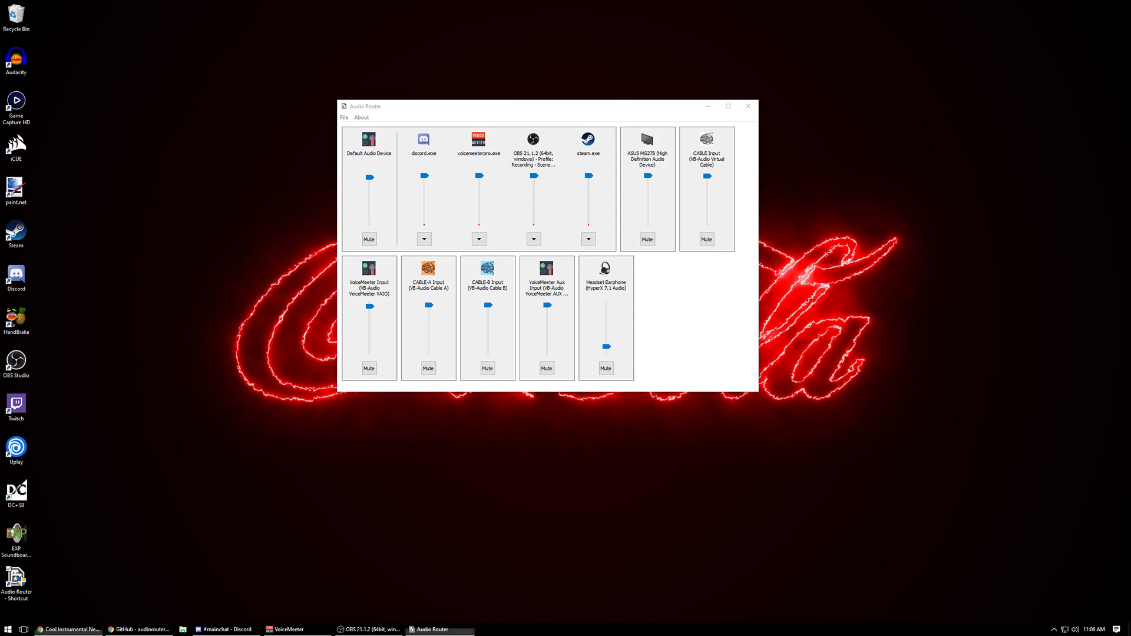
Snap the SoundCloud browser window to one half of the screen and keep Audio Router beside it
key(alt+Tab)
drag(530, 106, 268, 39)
click(830, 257)
drag(830, 257, 1128, 259)
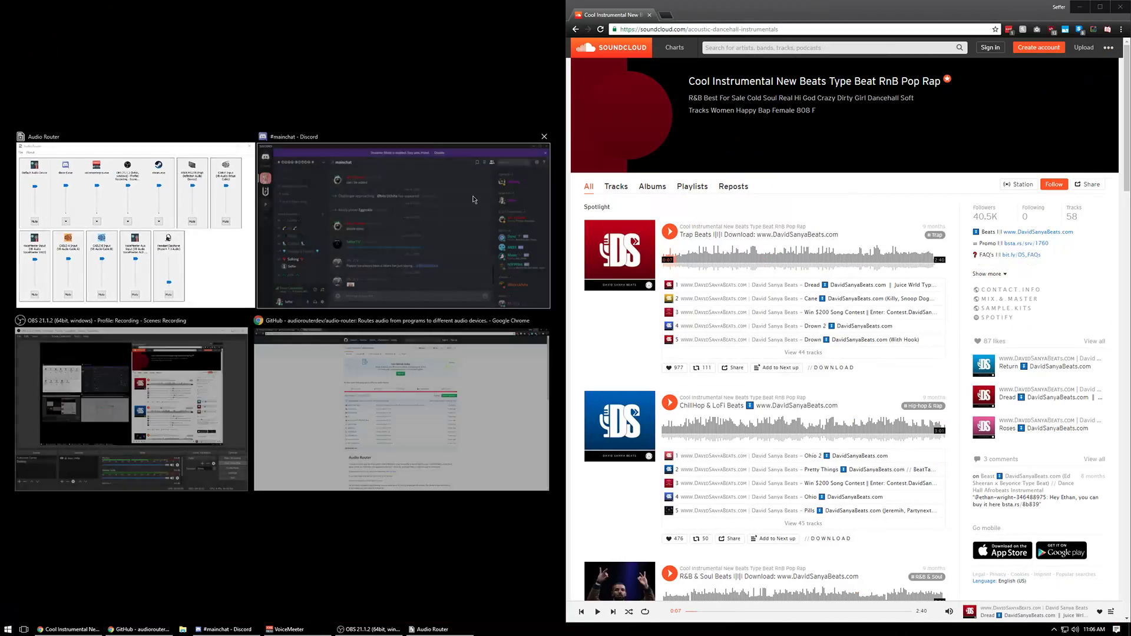
click(240, 118)
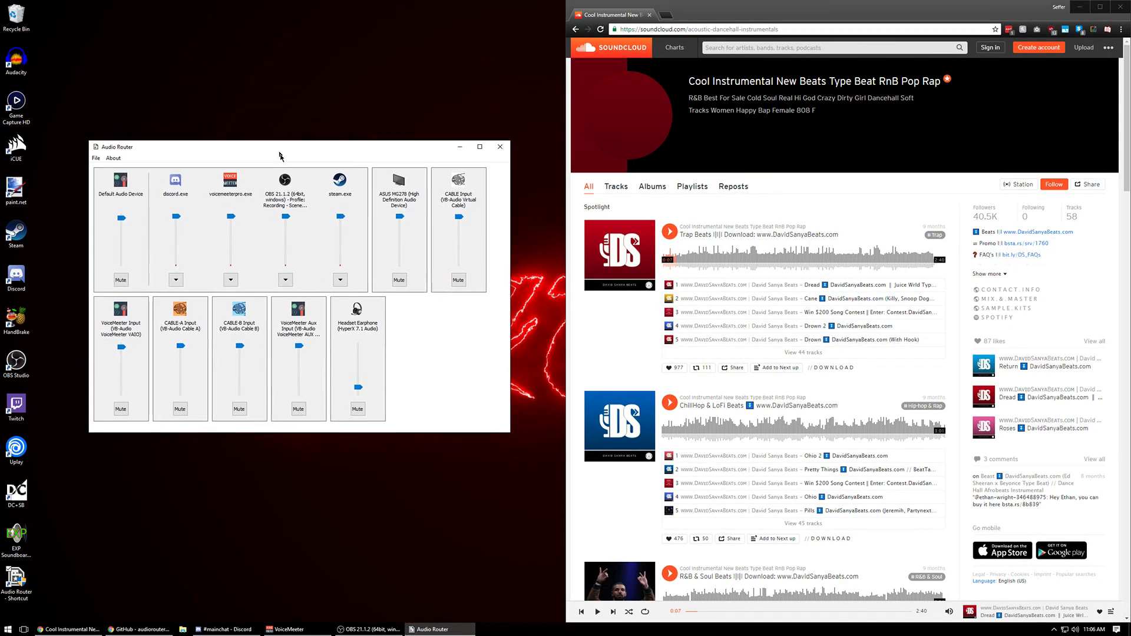
Mute the SoundCloud player and start playing its track so Chrome registers as an audio source in Audio Router
click(441, 629)
click(441, 629)
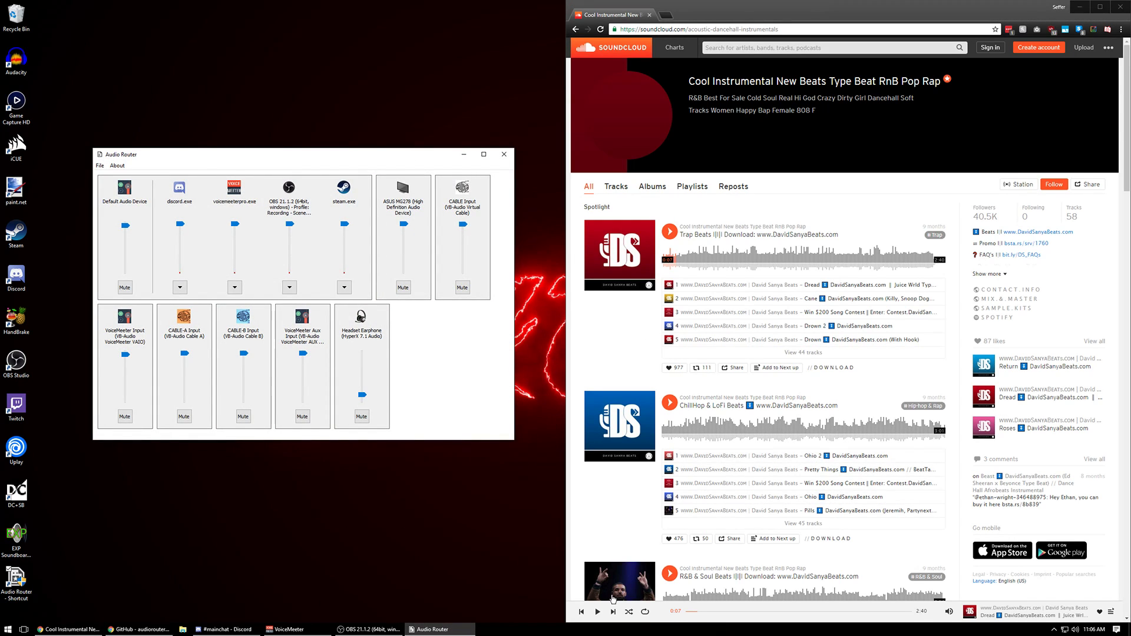
click(952, 614)
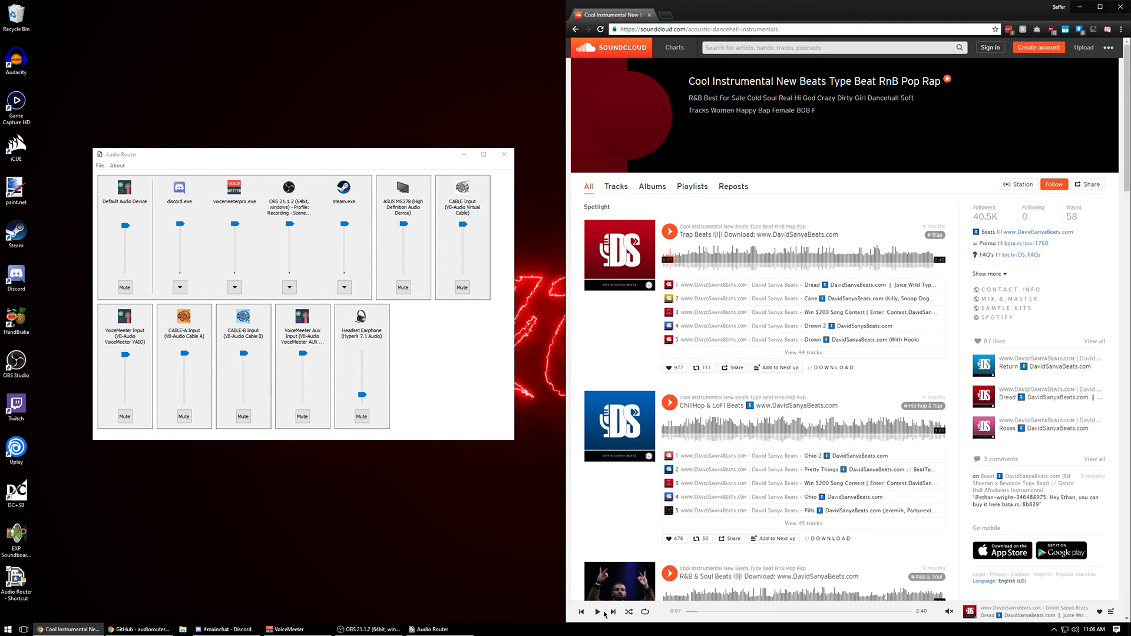
key(space)
click(600, 29)
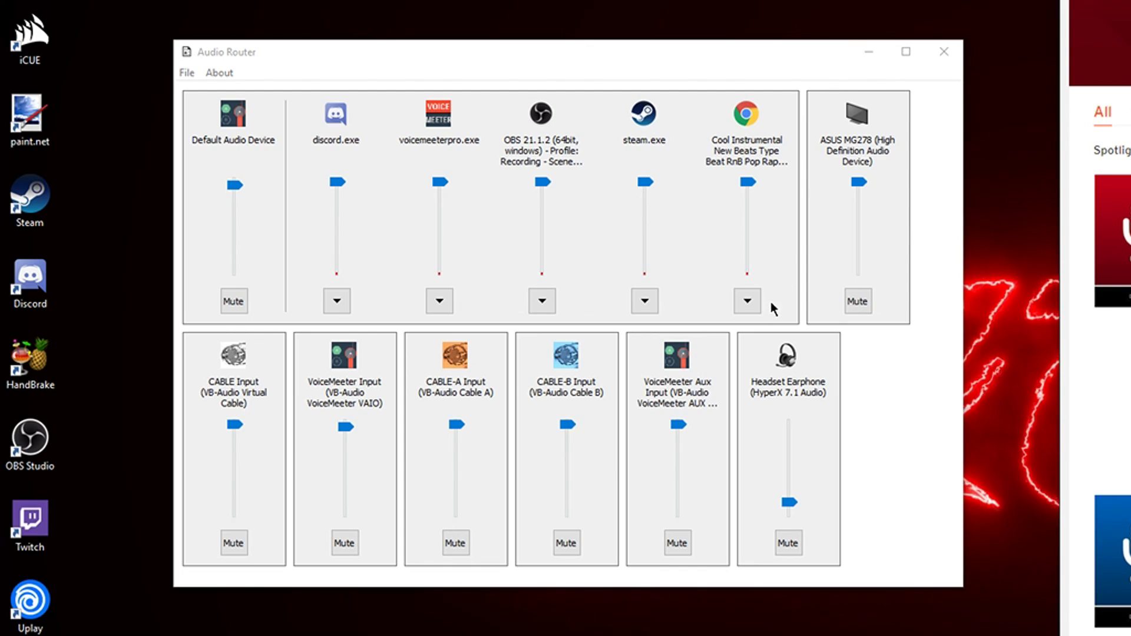
Route the Chrome audio source in Audio Router to CABLE Input (VB-Audio Virtual Cable)
click(747, 299)
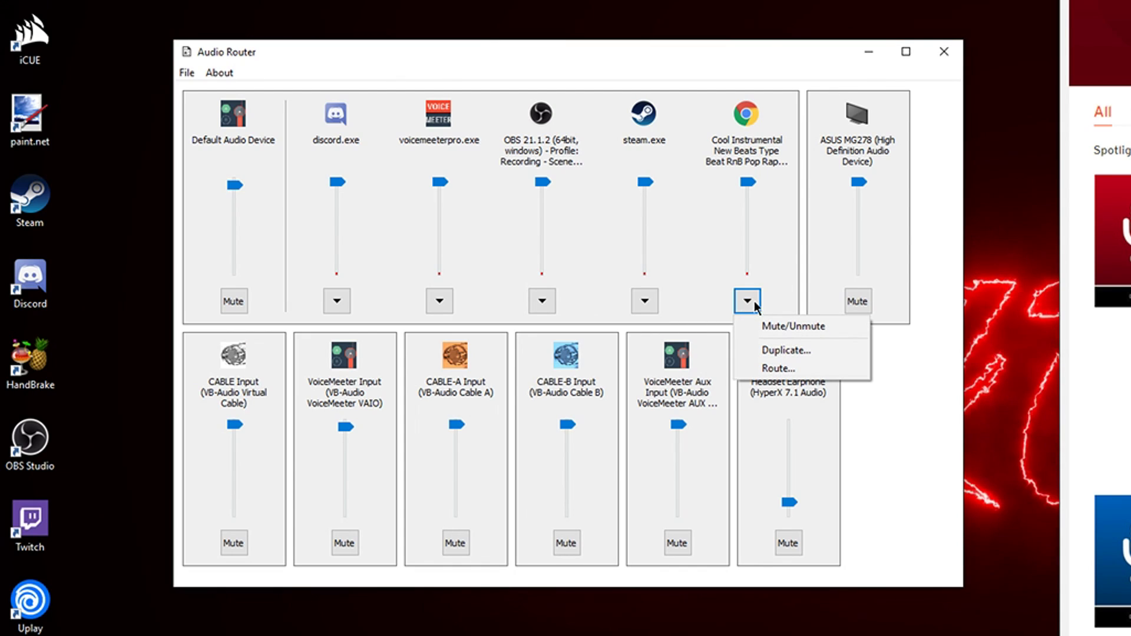
click(777, 368)
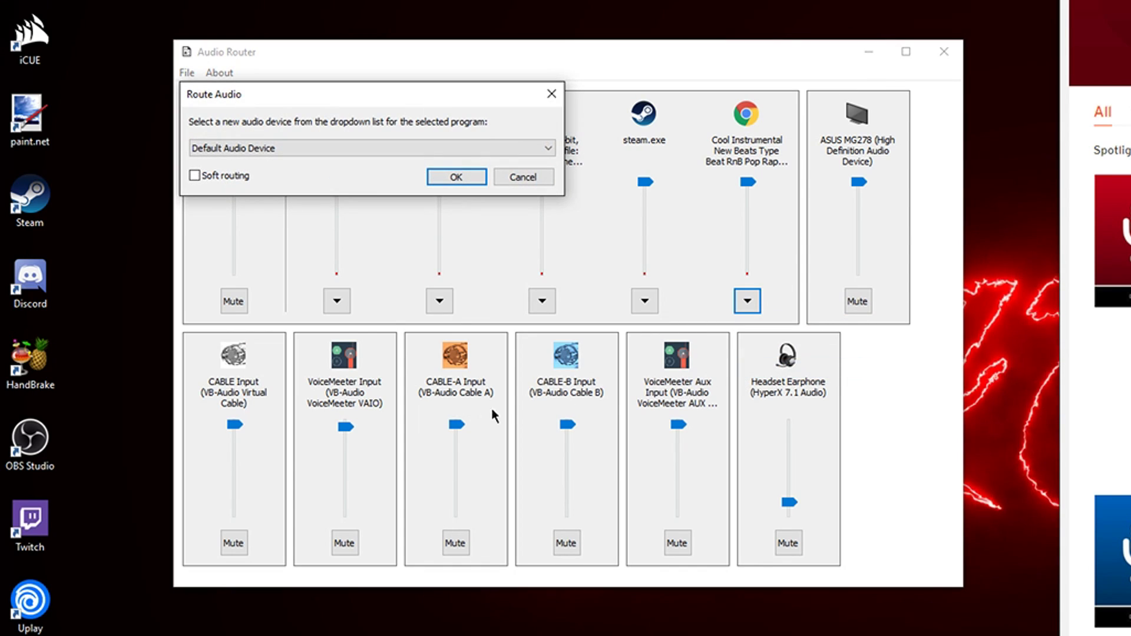
click(312, 147)
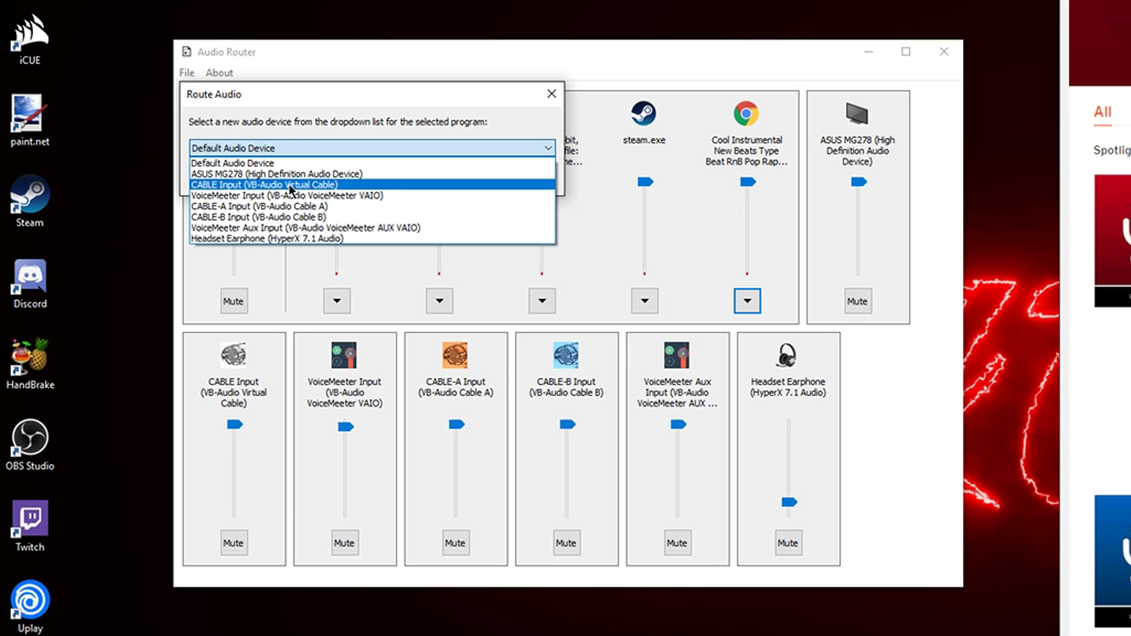
click(297, 184)
click(449, 177)
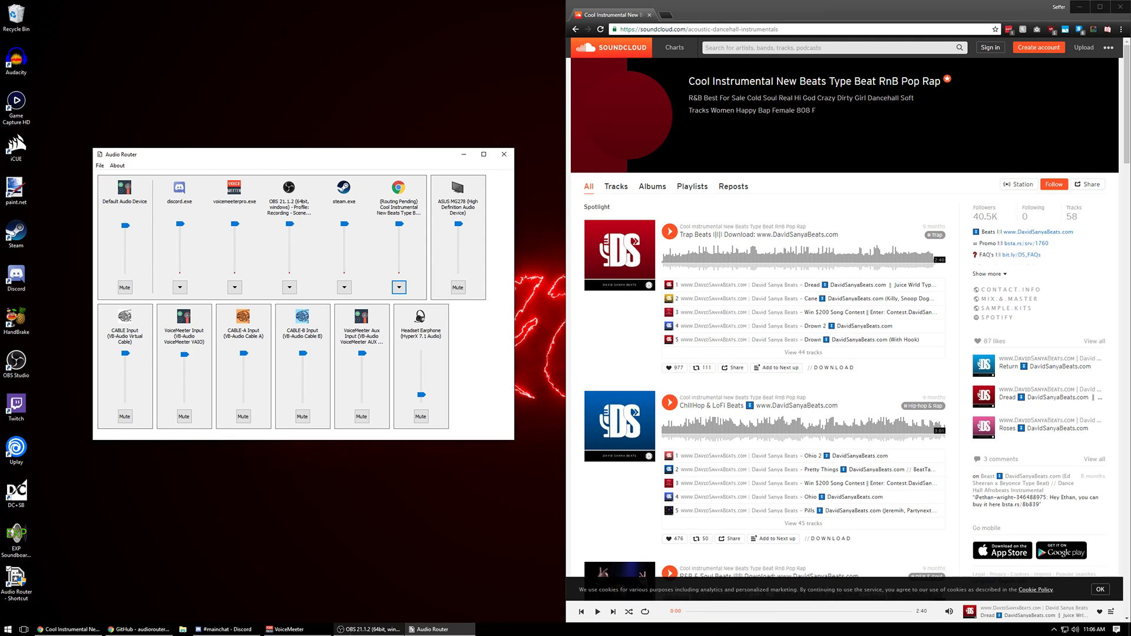
Bring up the Voicemeeter window and move it over Audio Router, clear of the SoundCloud page
click(288, 629)
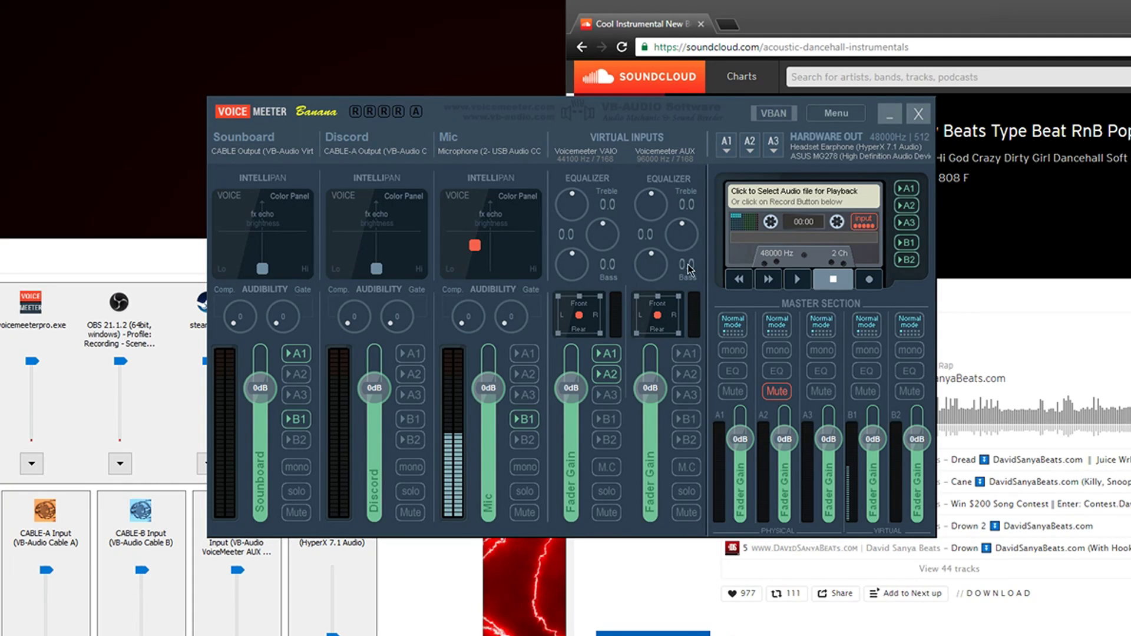
click(665, 87)
click(776, 231)
click(726, 144)
click(776, 231)
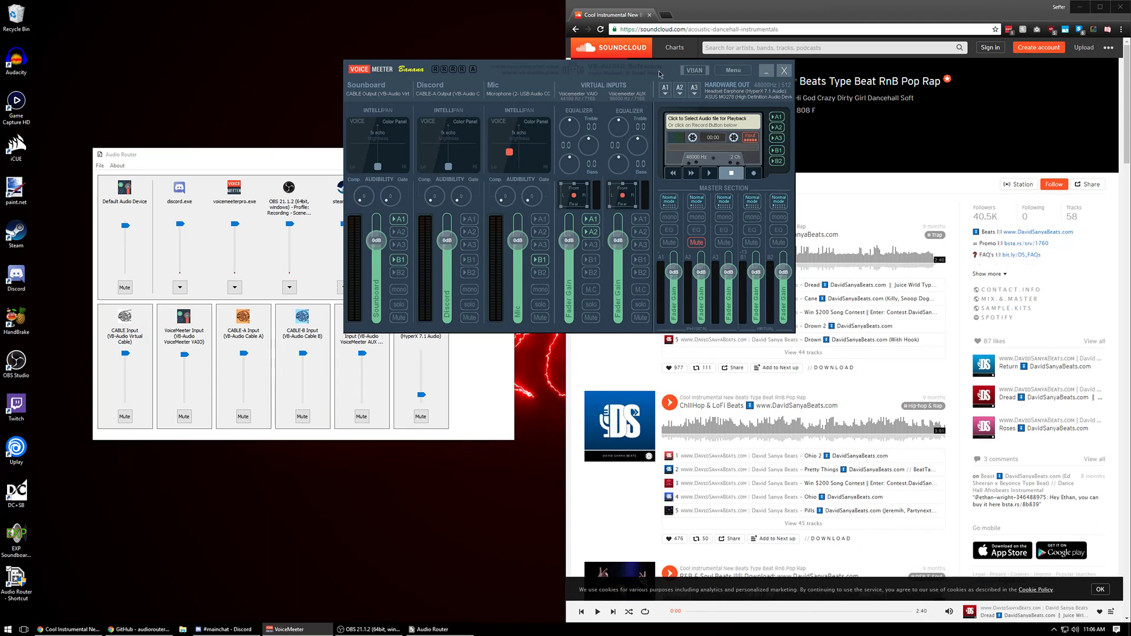
drag(659, 74, 412, 159)
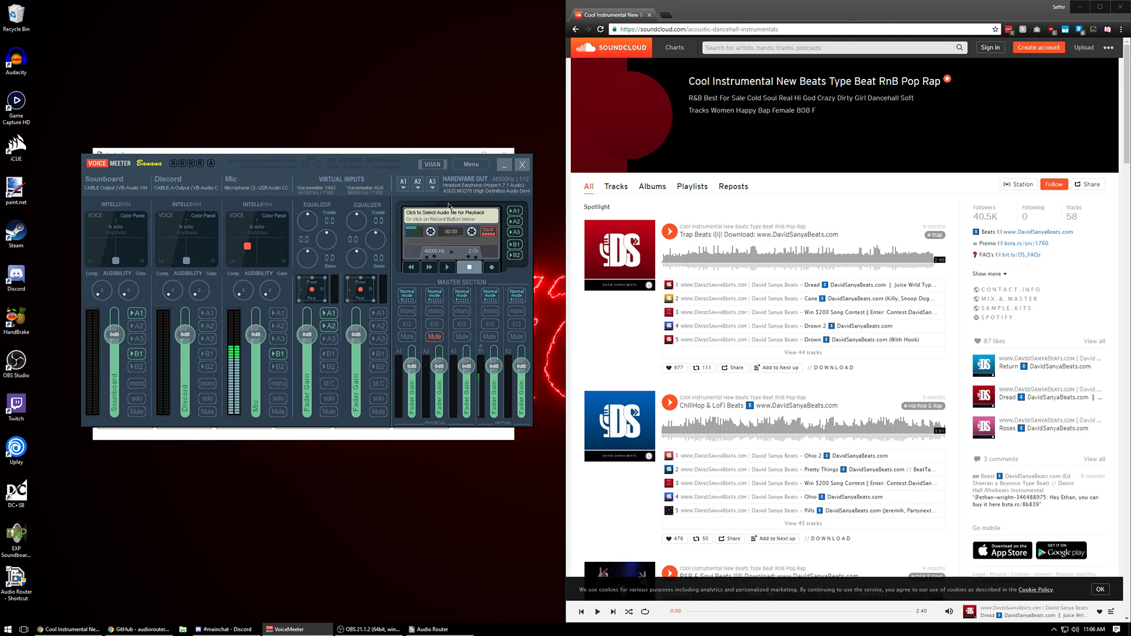
Look through the device list for hardware output A1 without changing the selection, and minimize Voicemeeter
click(404, 191)
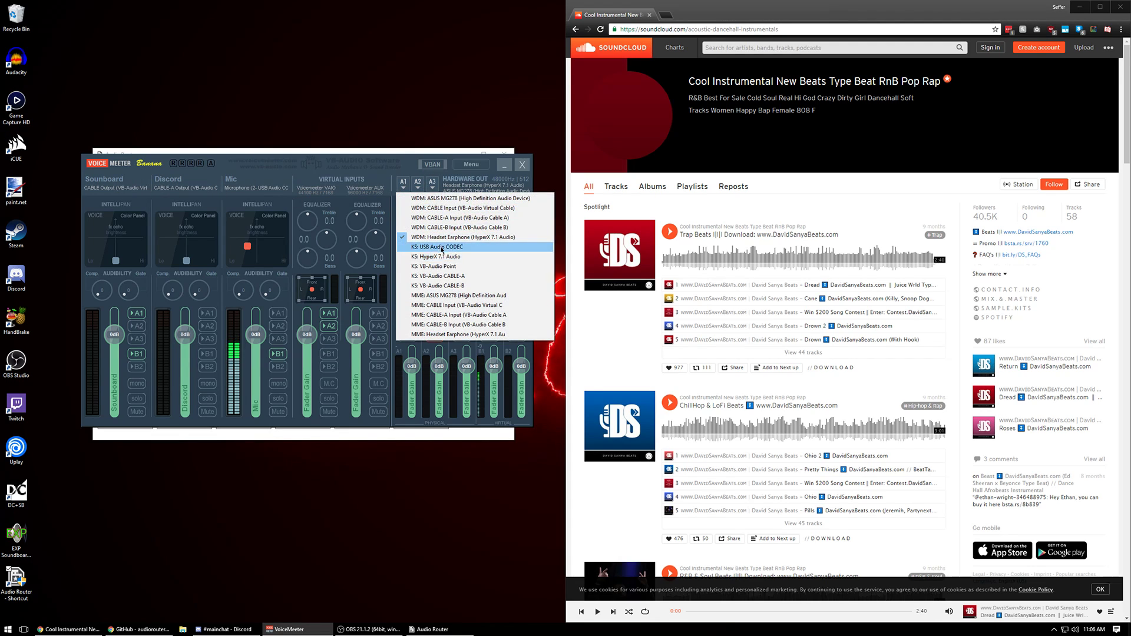
click(406, 186)
click(405, 185)
click(406, 186)
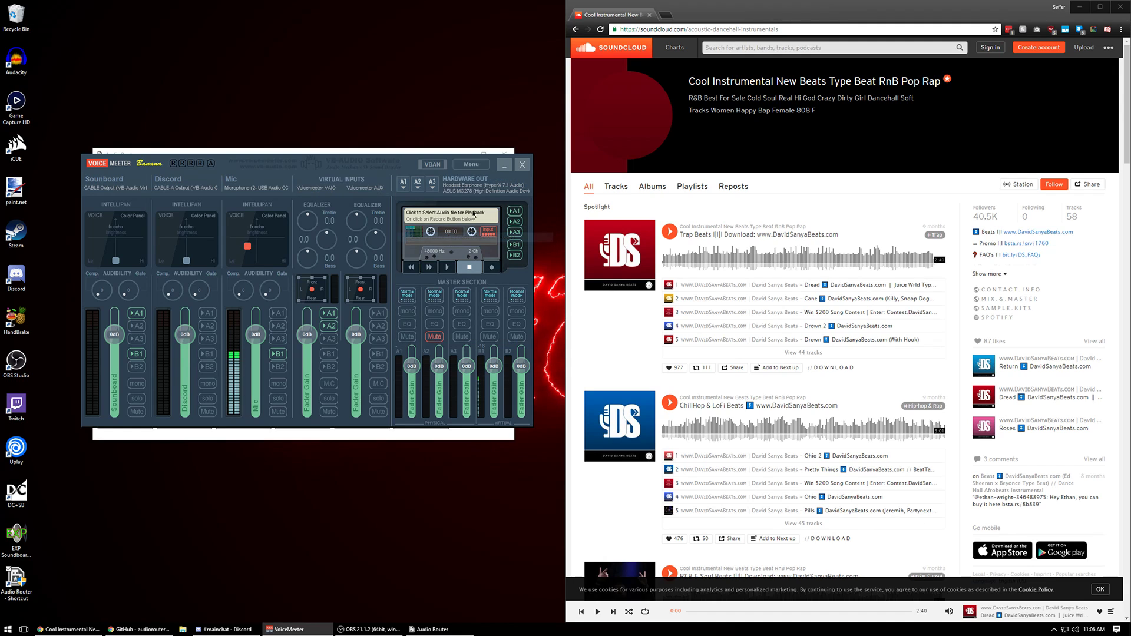
click(478, 165)
click(510, 167)
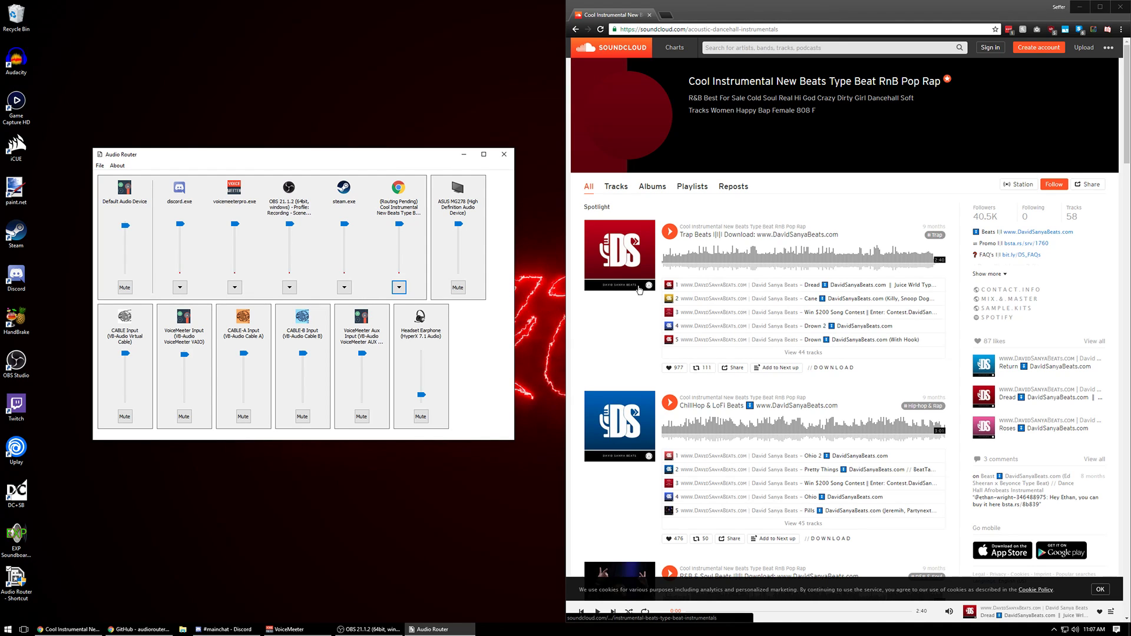
Bring up the Discord and Voicemeeter windows and place Voicemeeter beside Discord
click(226, 629)
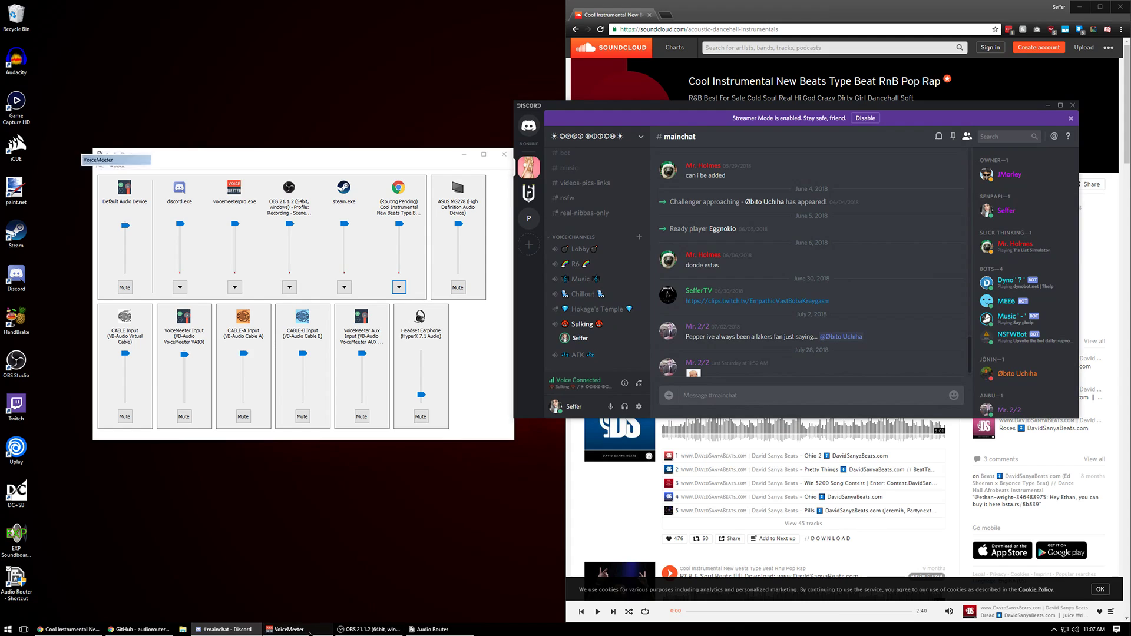
click(288, 629)
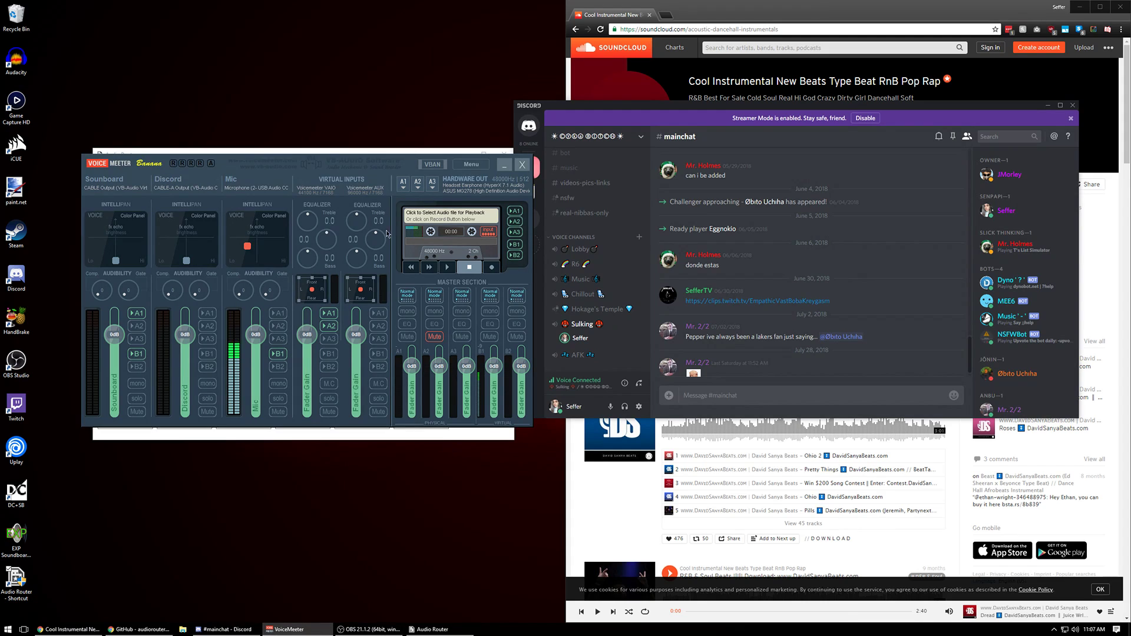
drag(416, 164, 390, 123)
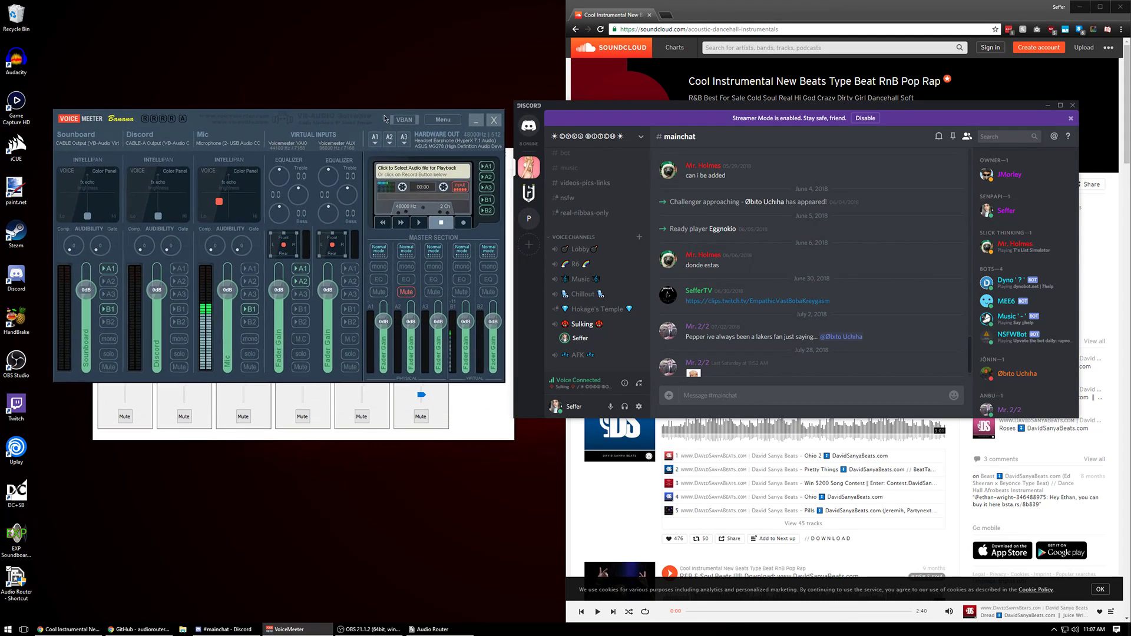
Mute the Mic strip in Voicemeeter and minimize the mixer window
click(252, 370)
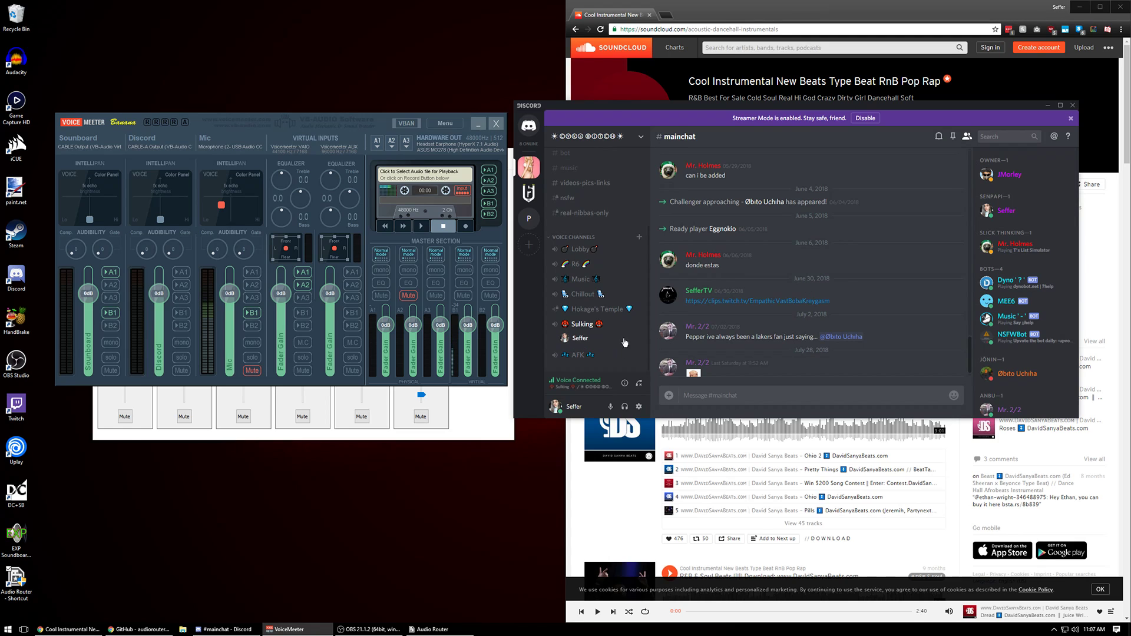
click(252, 369)
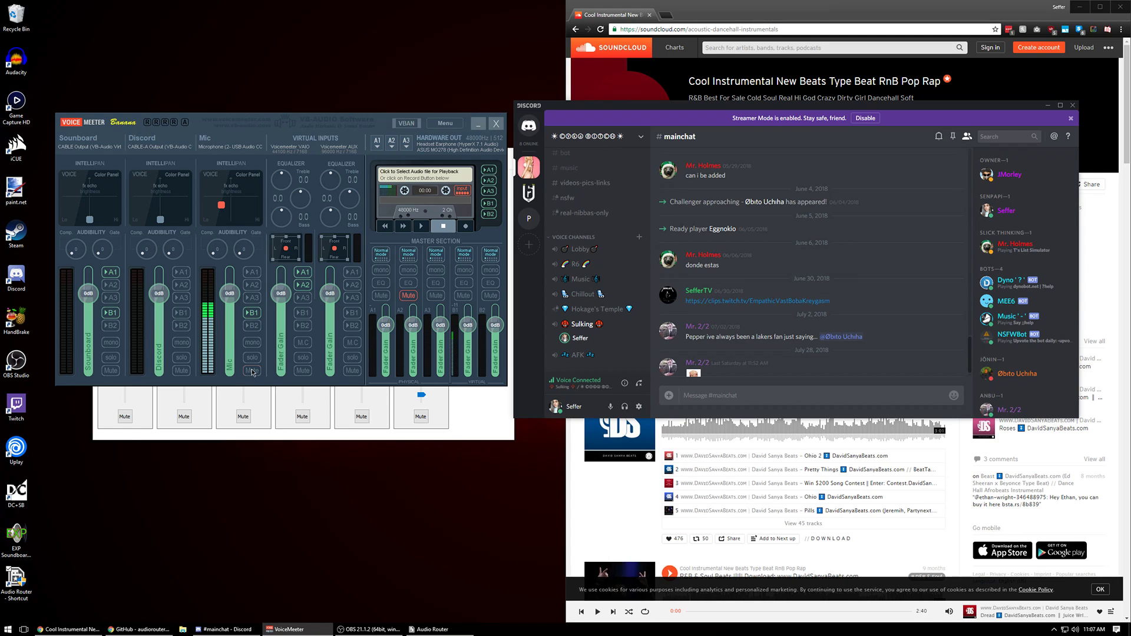
click(252, 371)
click(479, 124)
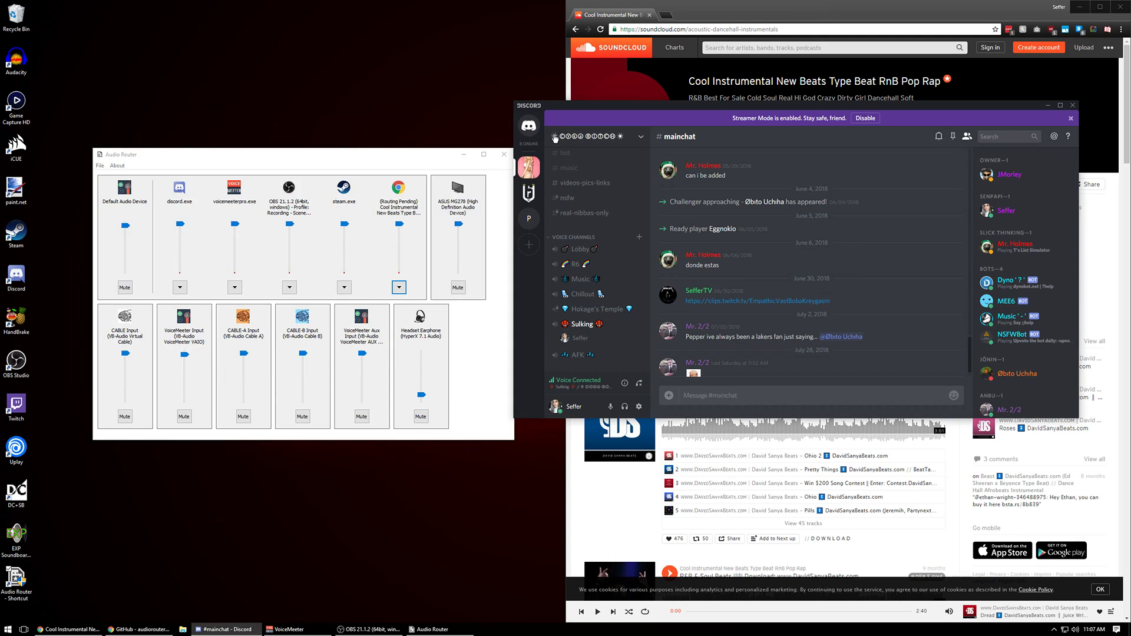
Start playing the SoundCloud track and arrange the Audio Router and Discord windows side by side
drag(455, 152, 414, 86)
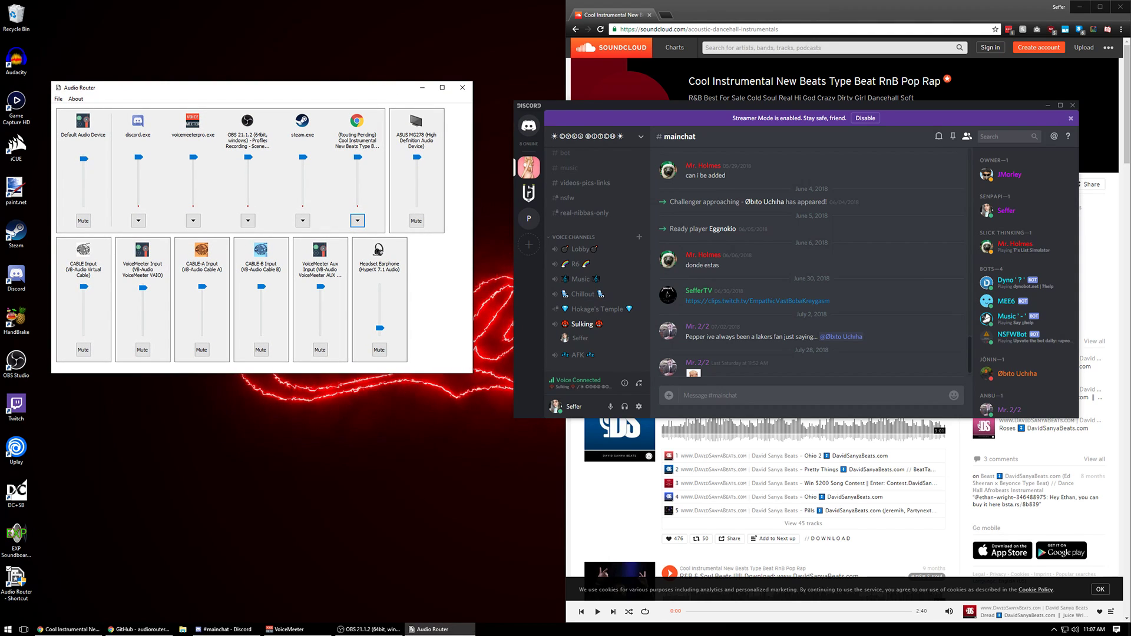
key(alt+Tab)
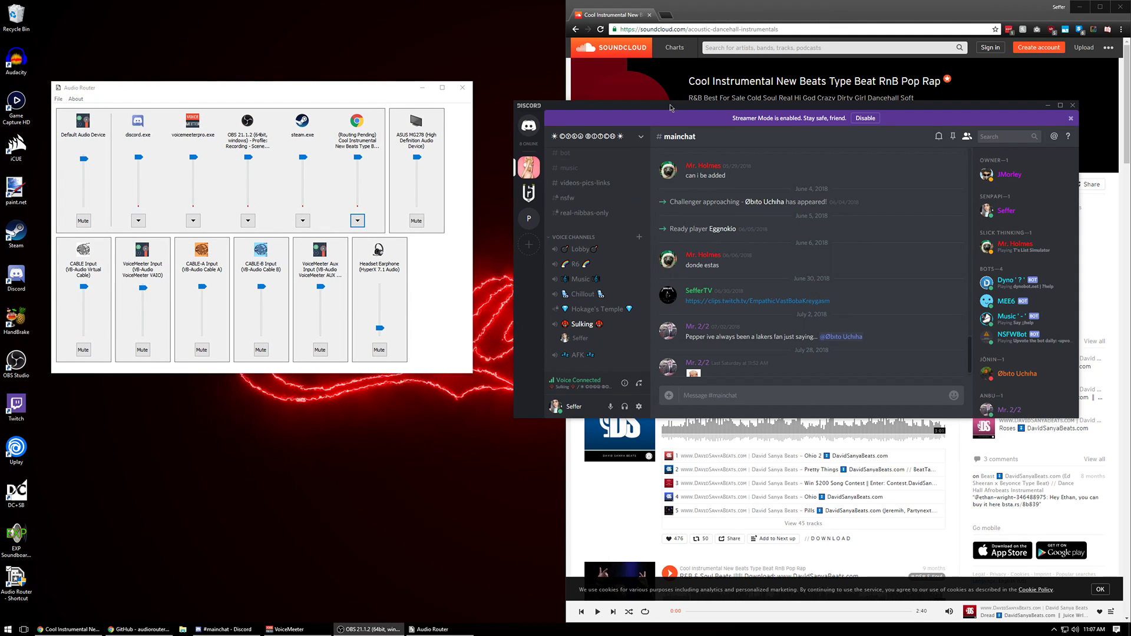
drag(670, 106, 167, 84)
click(597, 612)
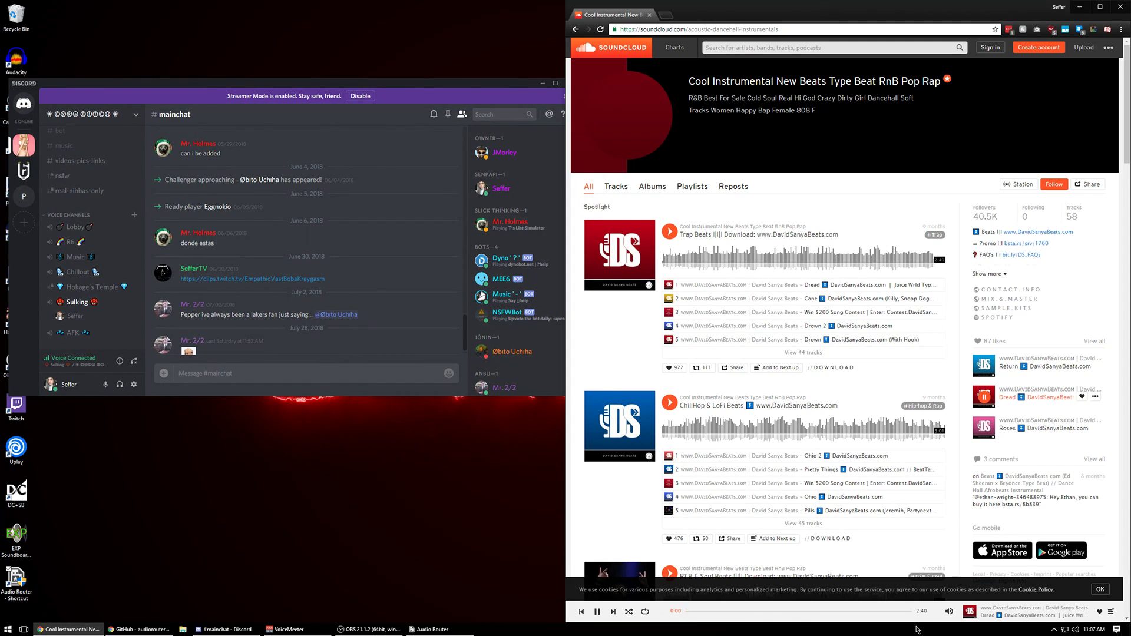
drag(182, 85, 696, 69)
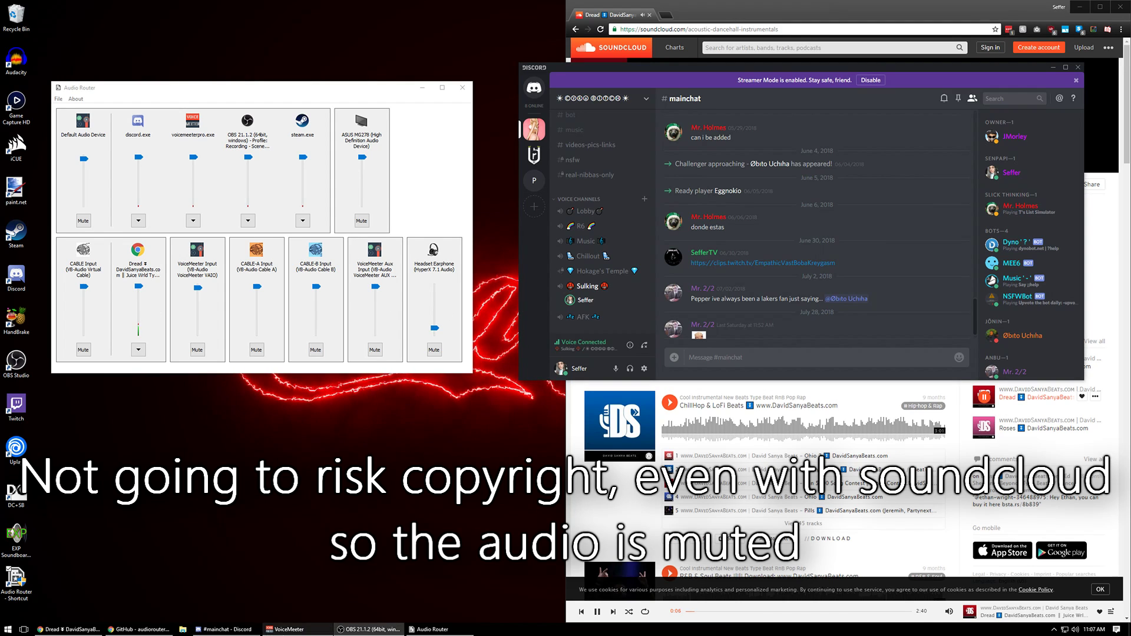
Bring up Voicemeeter and switch the Soundboard strip's B1 output off and on again to test the voice activity in Discord
click(287, 629)
drag(362, 123, 370, 83)
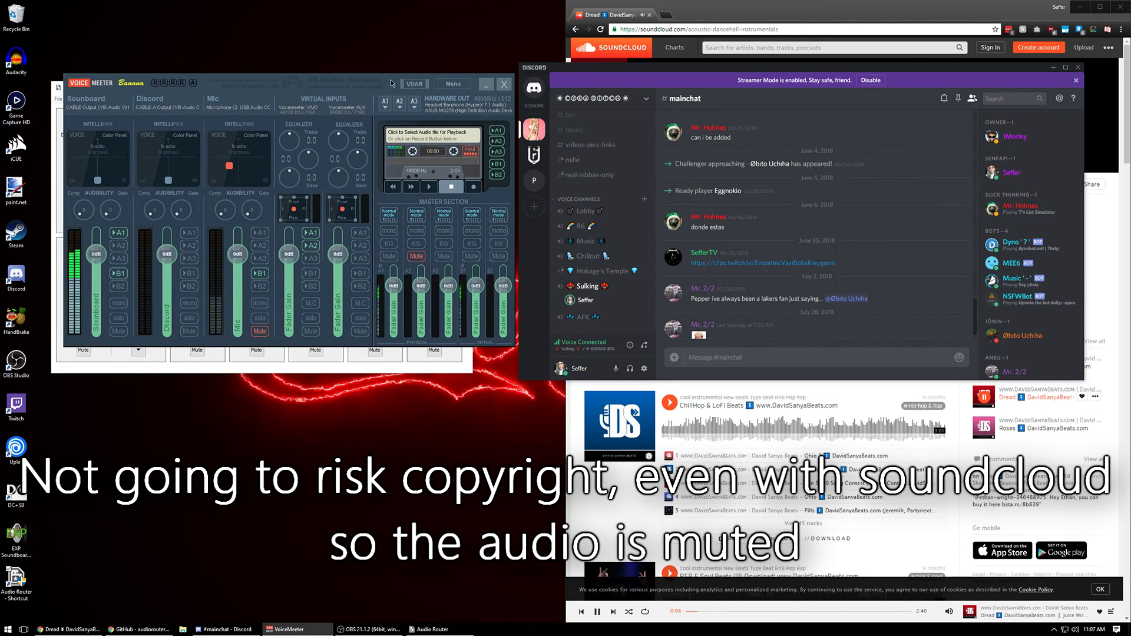
click(122, 274)
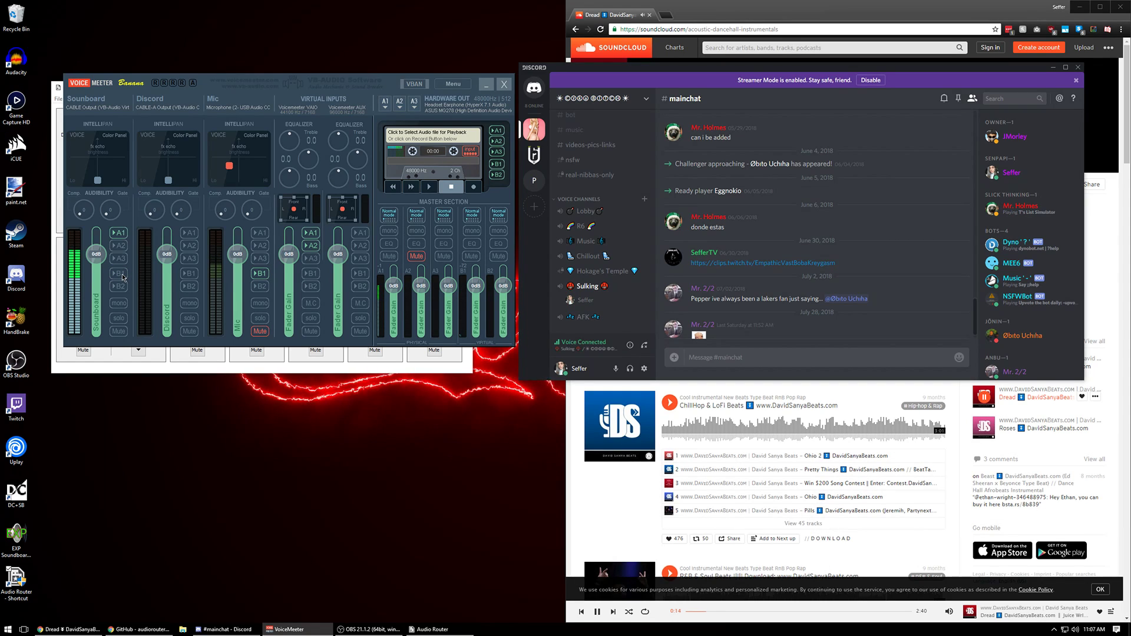
click(122, 275)
Dismiss Discord's Streamer Mode notice, minimize the SoundCloud browser, and set Discord and Voicemeeter side by side
click(1076, 80)
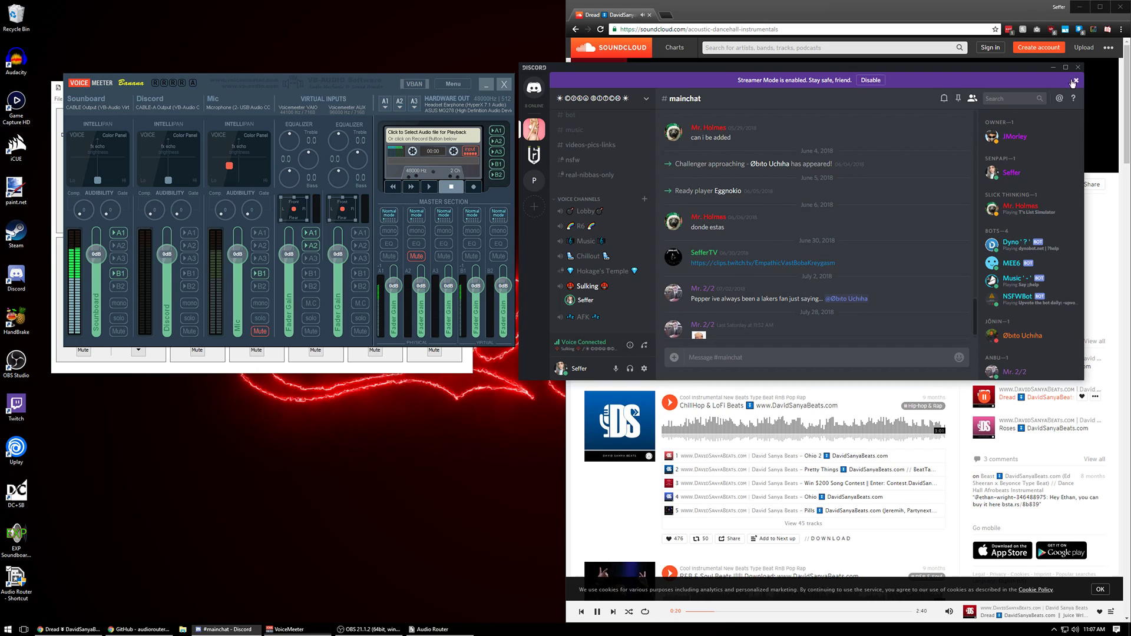
drag(990, 74, 639, 90)
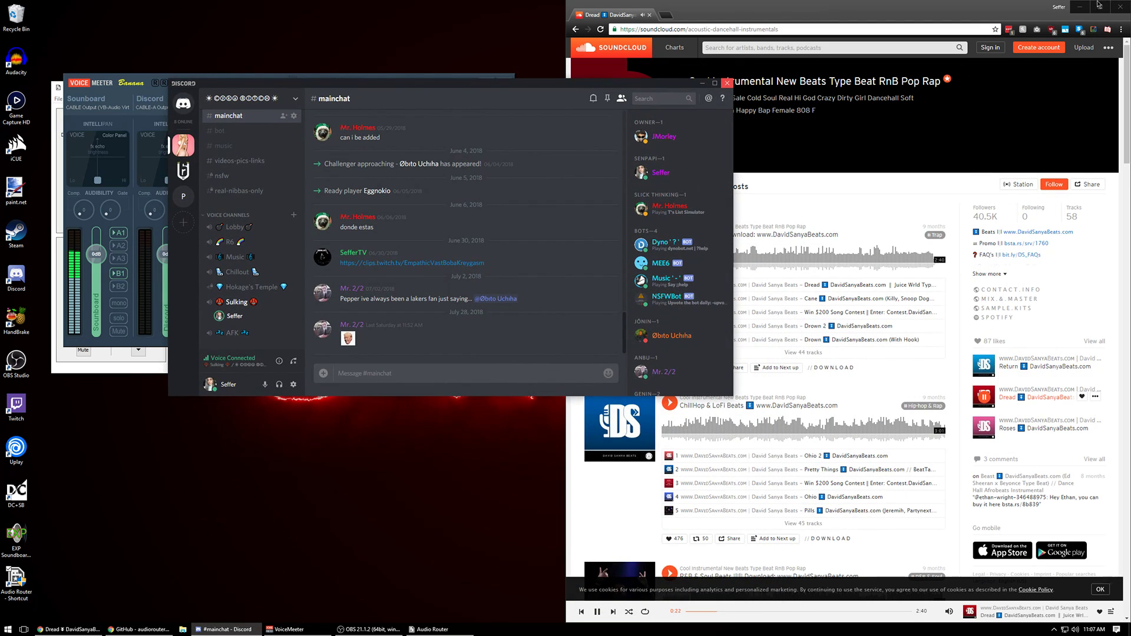
click(1079, 6)
drag(714, 98, 1069, 73)
click(337, 96)
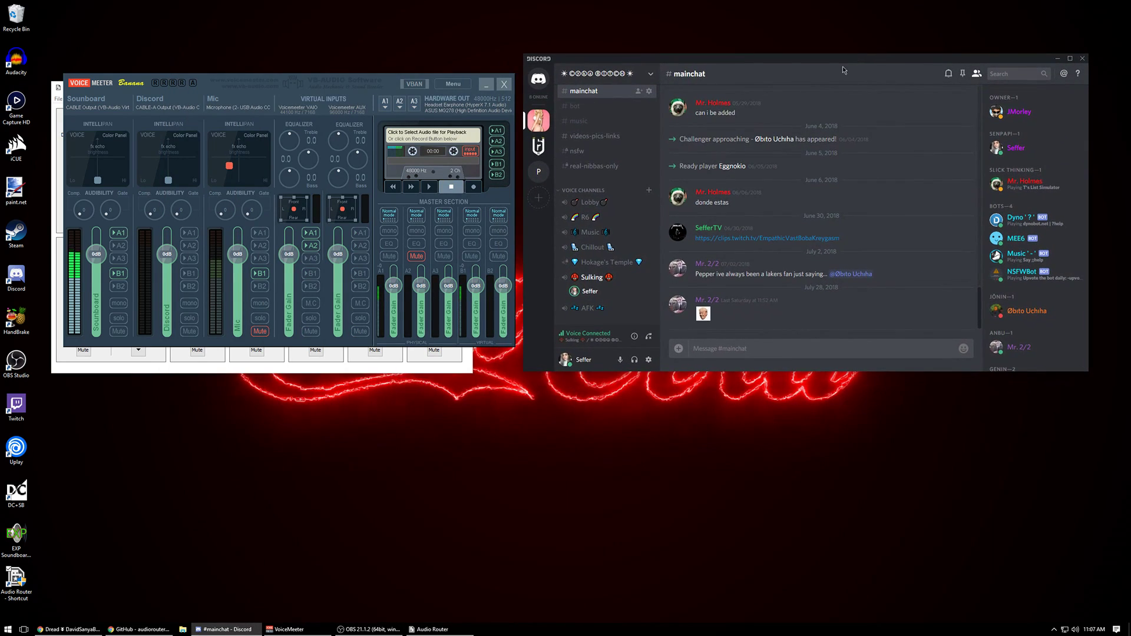
drag(337, 96, 339, 108)
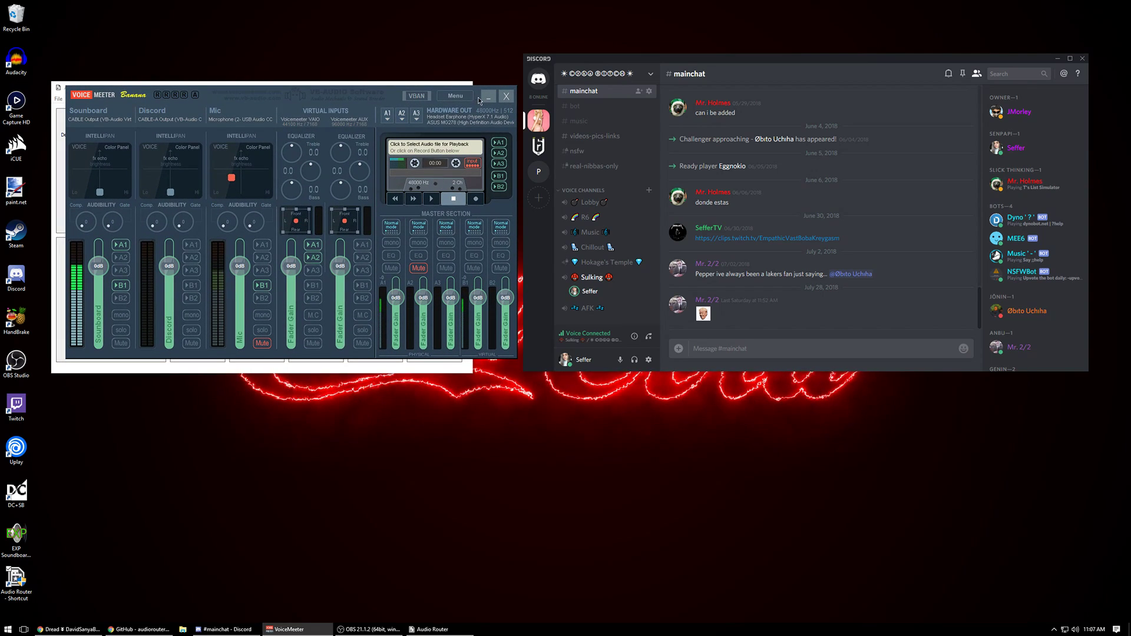
Lower the Soundboard fader to about -12 dB, and minimize the Voicemeeter and Audio Router windows
scroll(103, 263, down, 4)
click(368, 87)
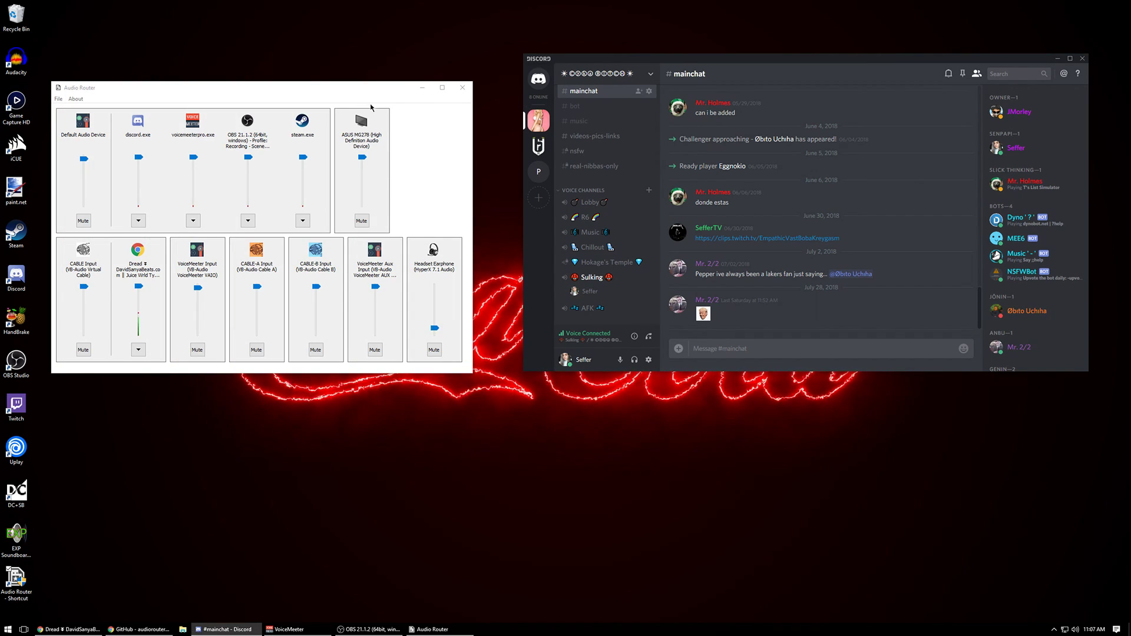
drag(368, 95, 405, 101)
click(460, 93)
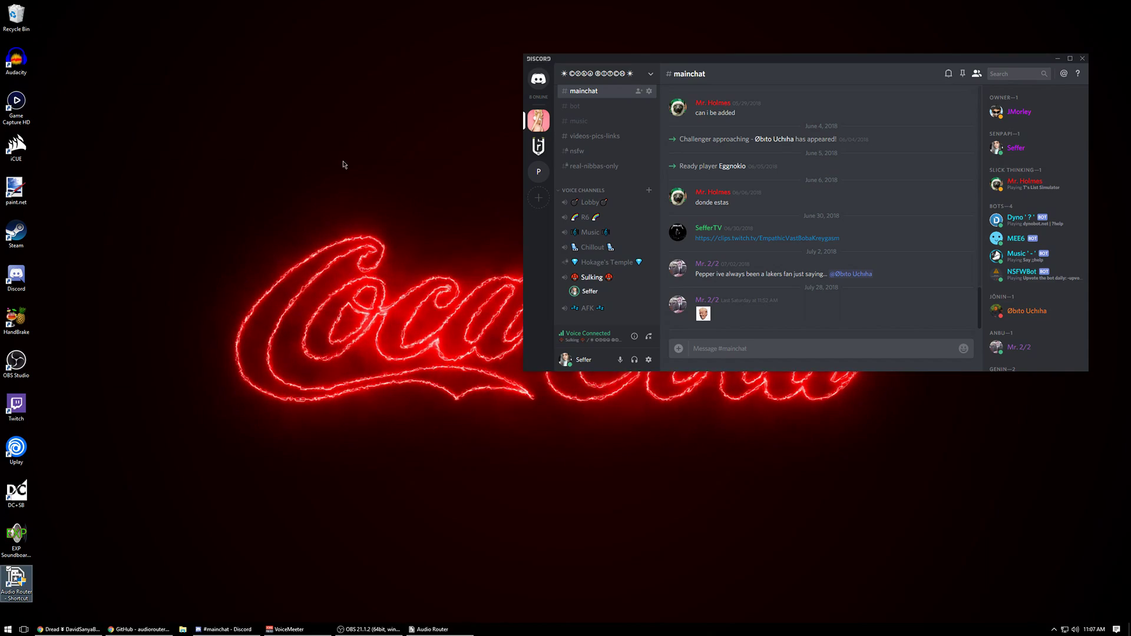
Launch the DC+SB soundboard from the desktop, place it beside Discord, and open its Settings window below it
double_click(16, 492)
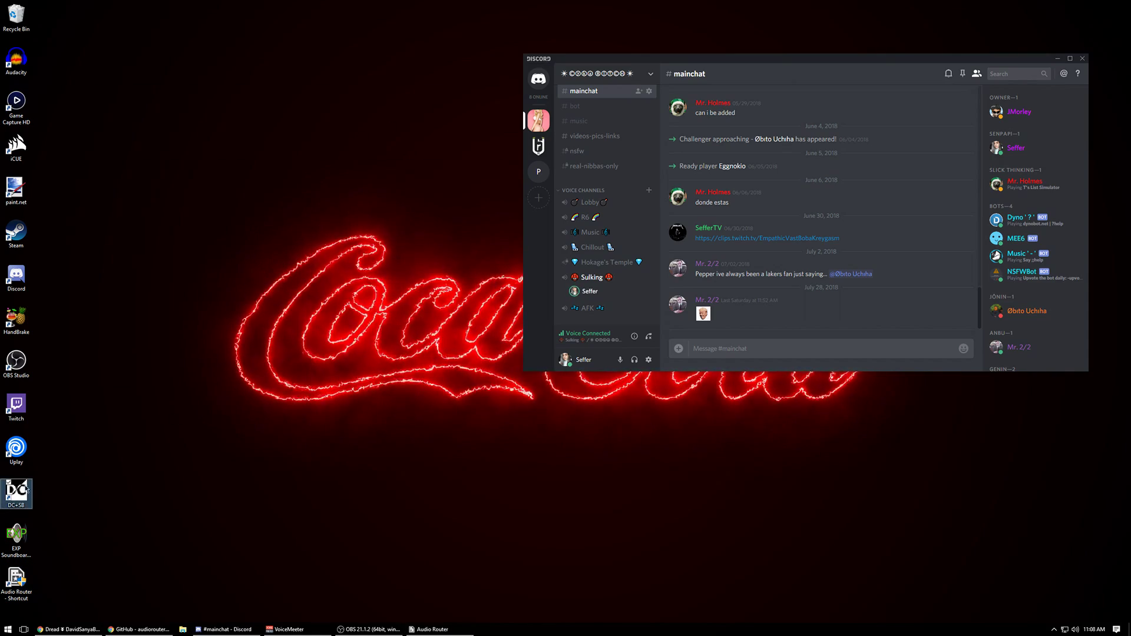
drag(240, 109, 394, 122)
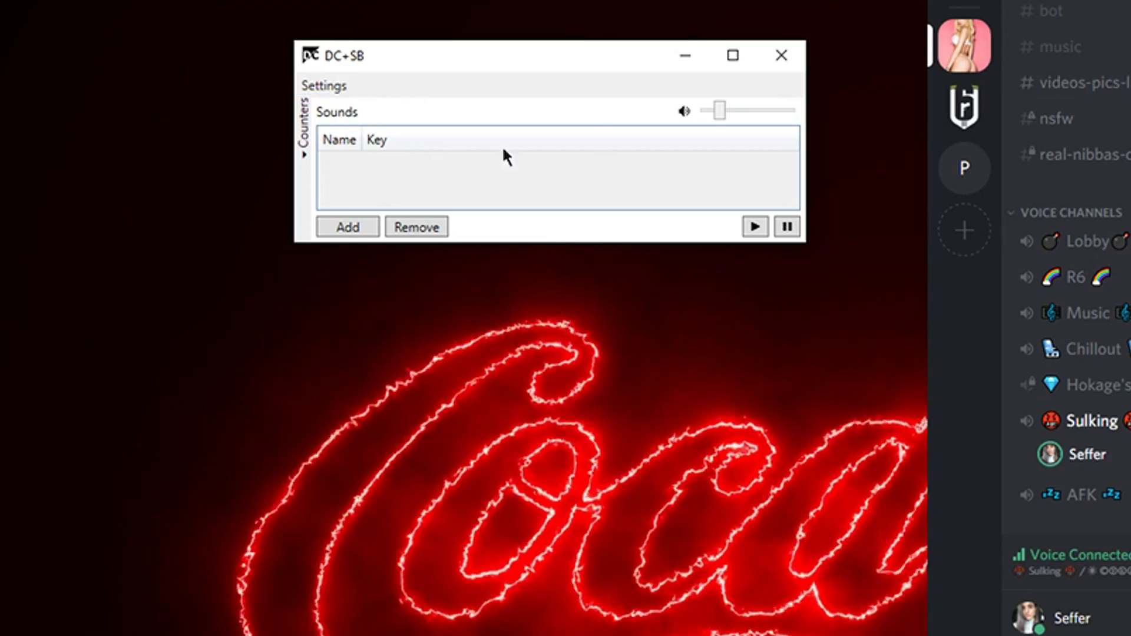
click(336, 89)
drag(507, 8, 625, 299)
Select CABLE Input as the output device in DC+SB's Sound settings and accept the settings
click(616, 337)
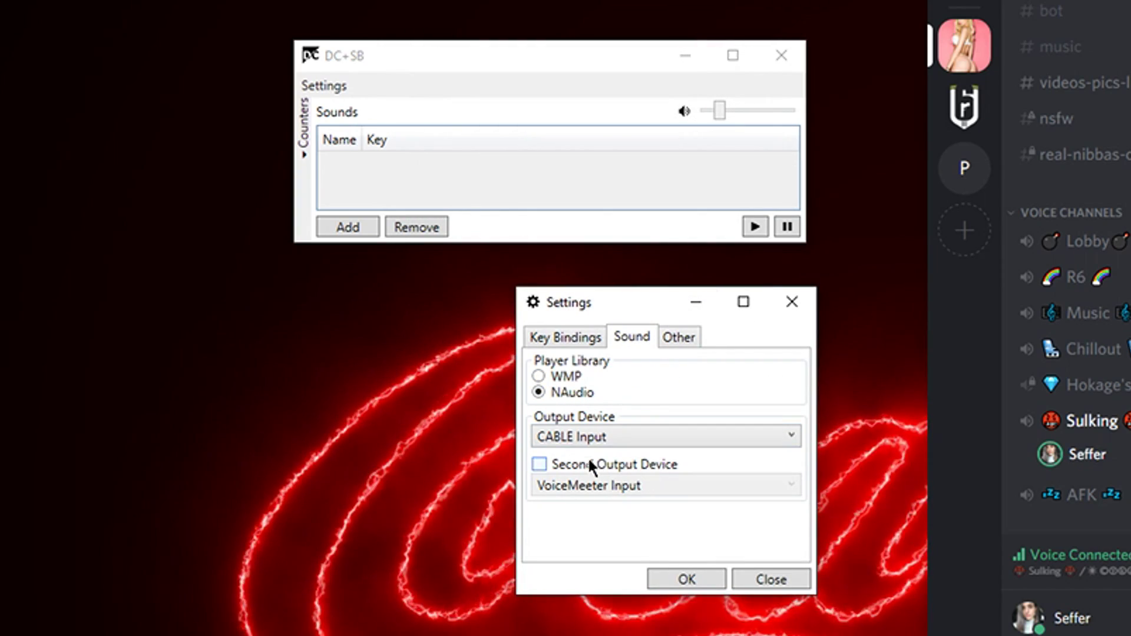
click(626, 435)
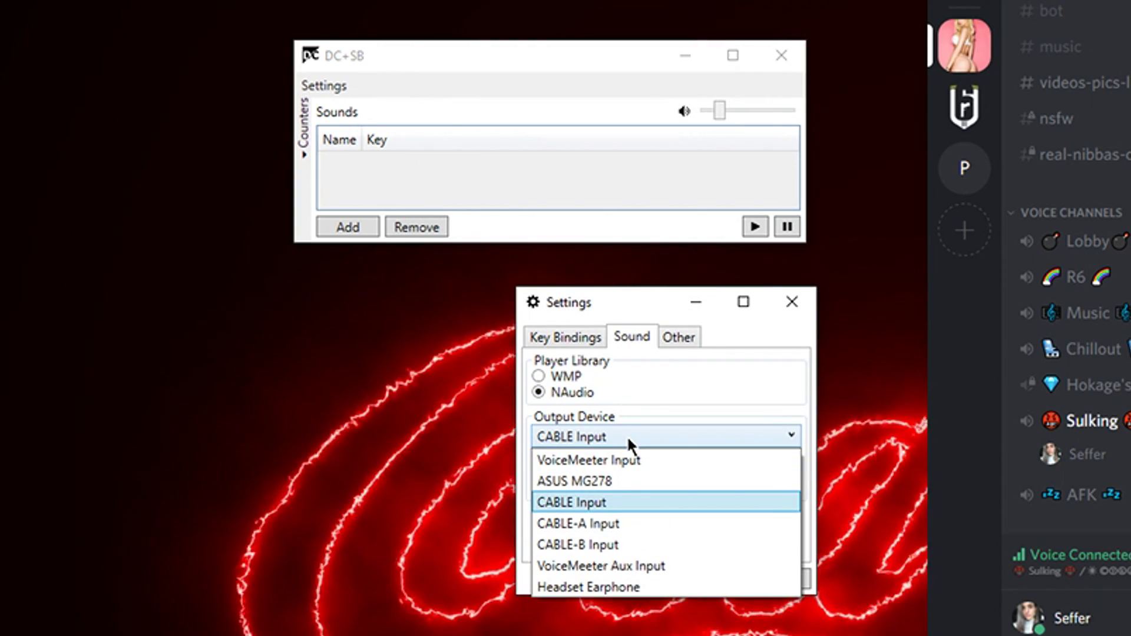
click(631, 505)
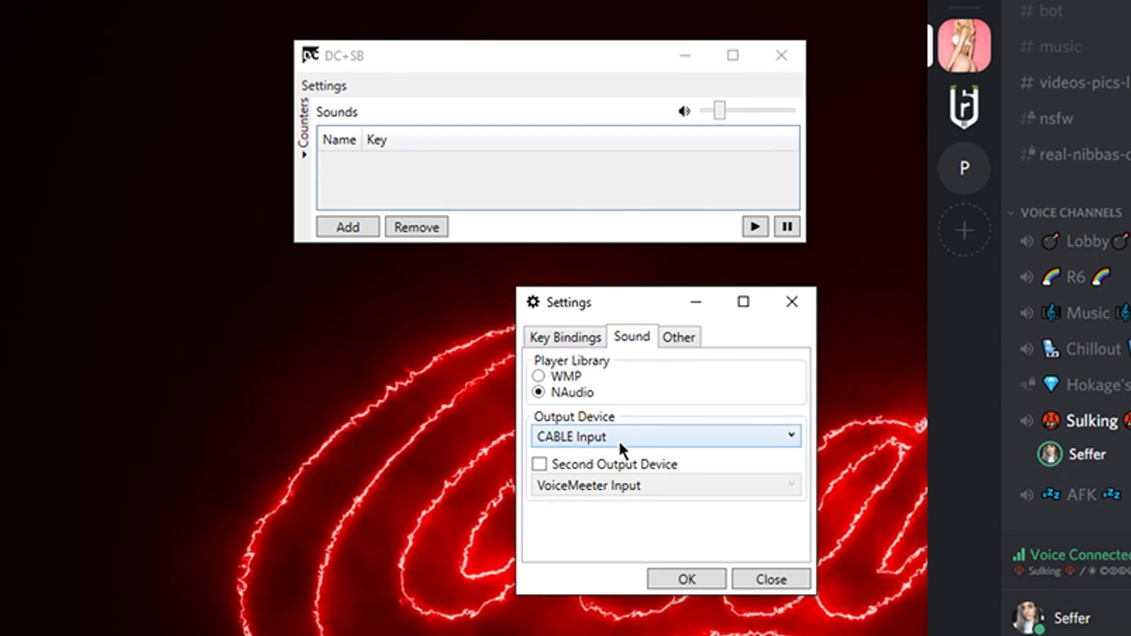
click(679, 586)
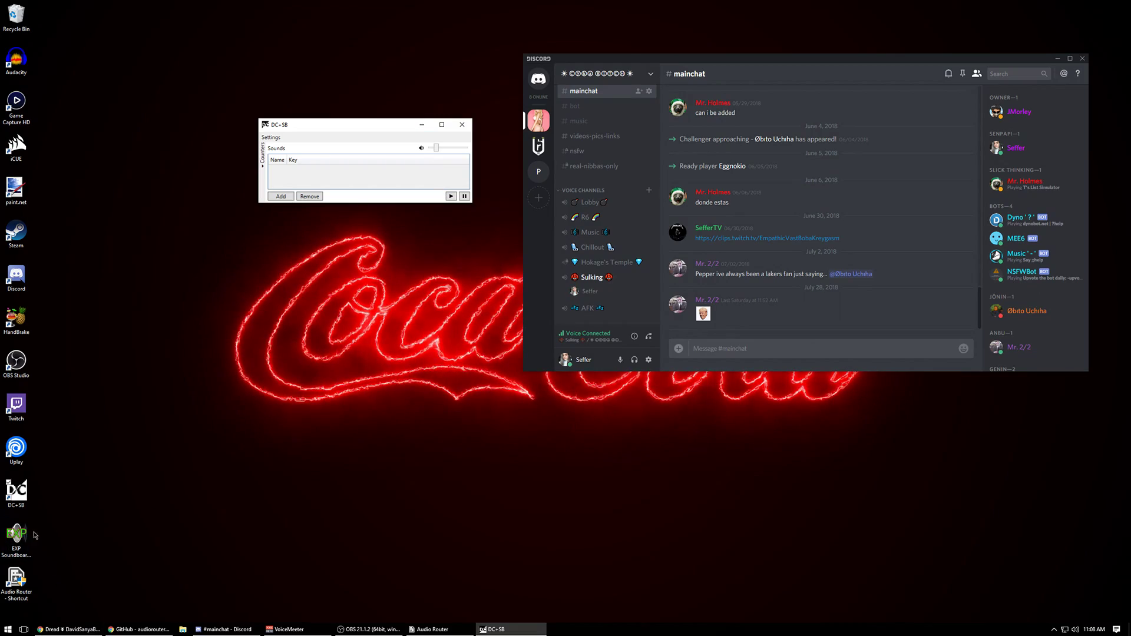
Bring Voicemeeter back up and turn off the A1 output on the Soundboard strip
click(16, 491)
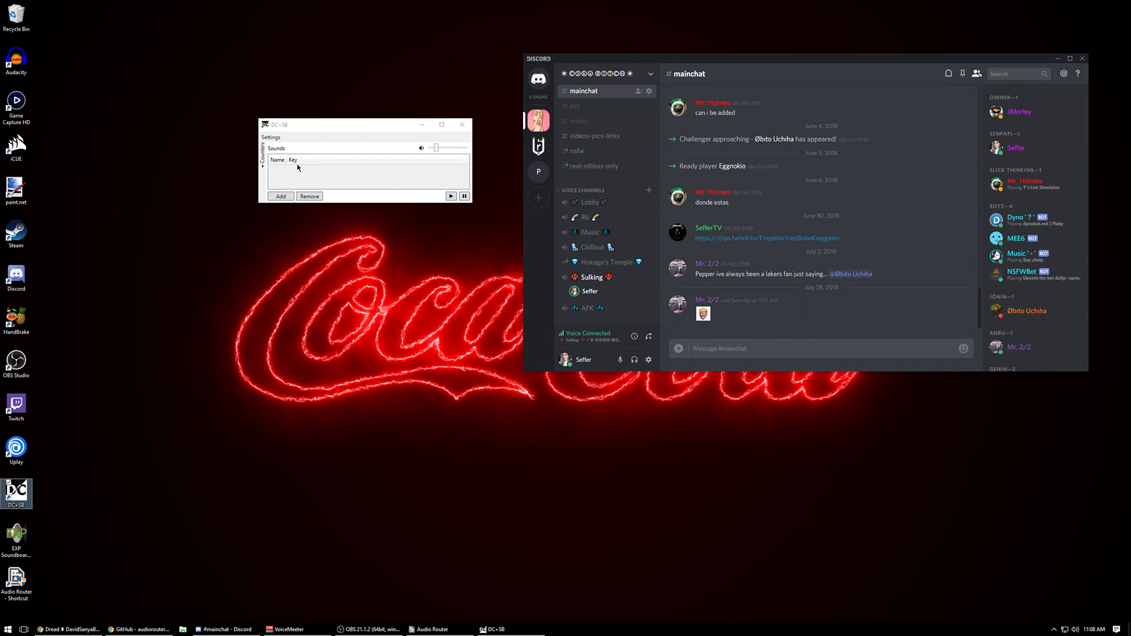
click(288, 629)
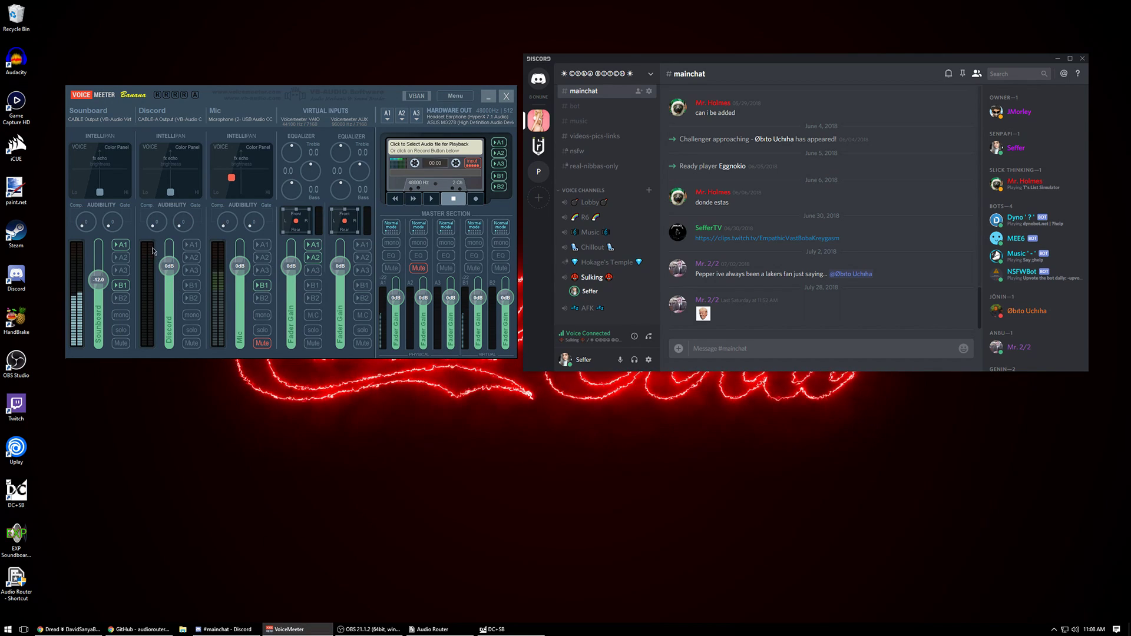
click(121, 245)
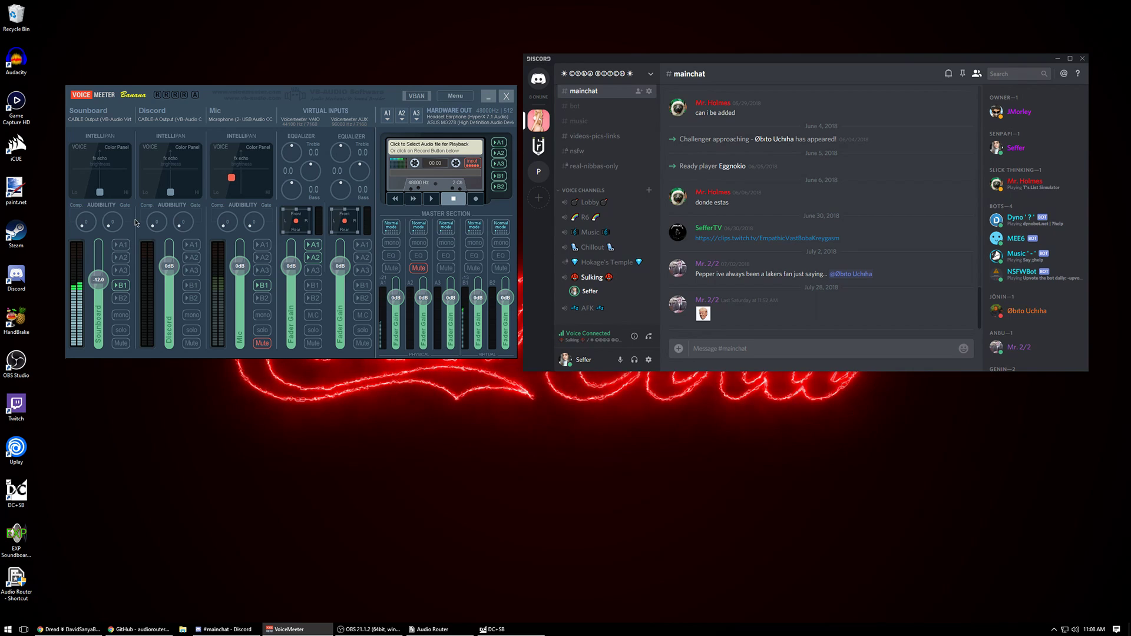